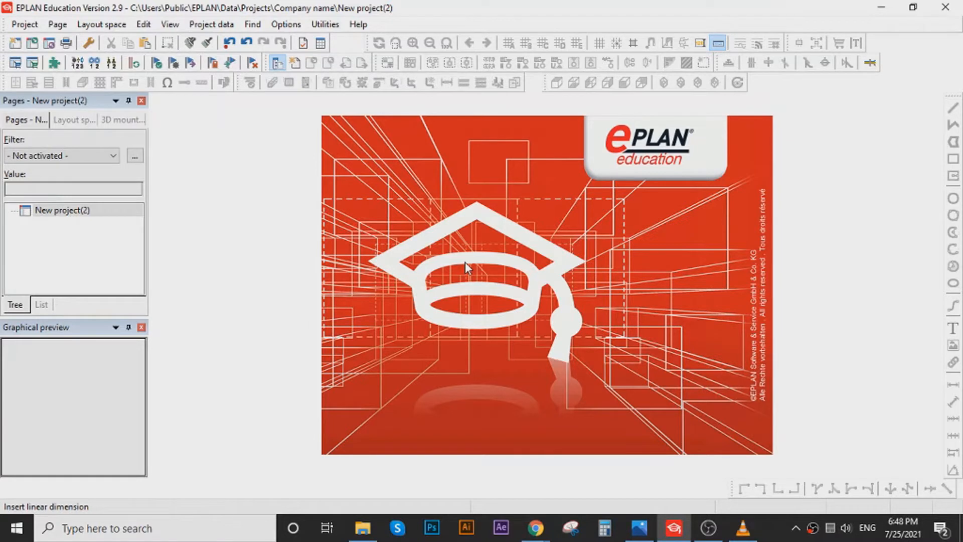
# Start opening a master data form and filter the file list to Title page / cover sheet (*.f26).
pyautogui.click(58, 214)
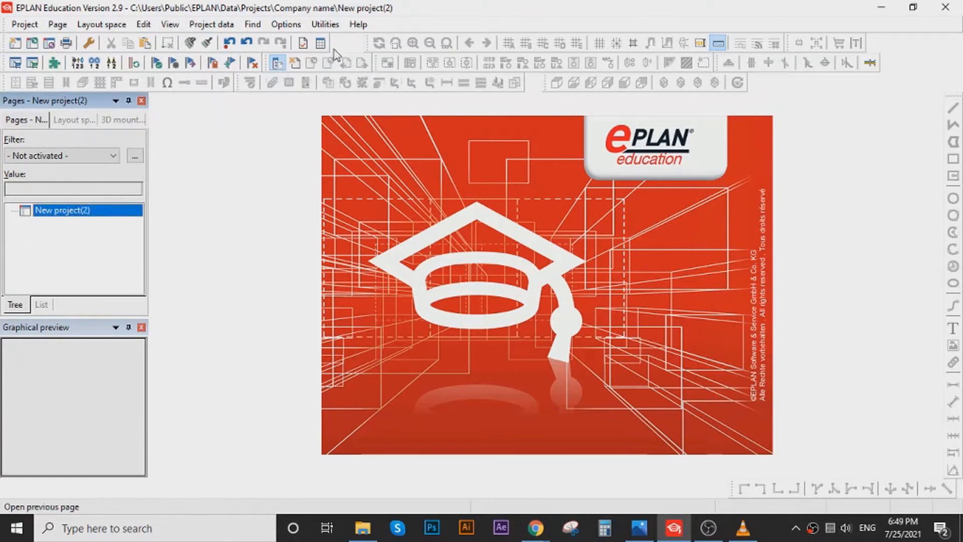
pyautogui.click(325, 24)
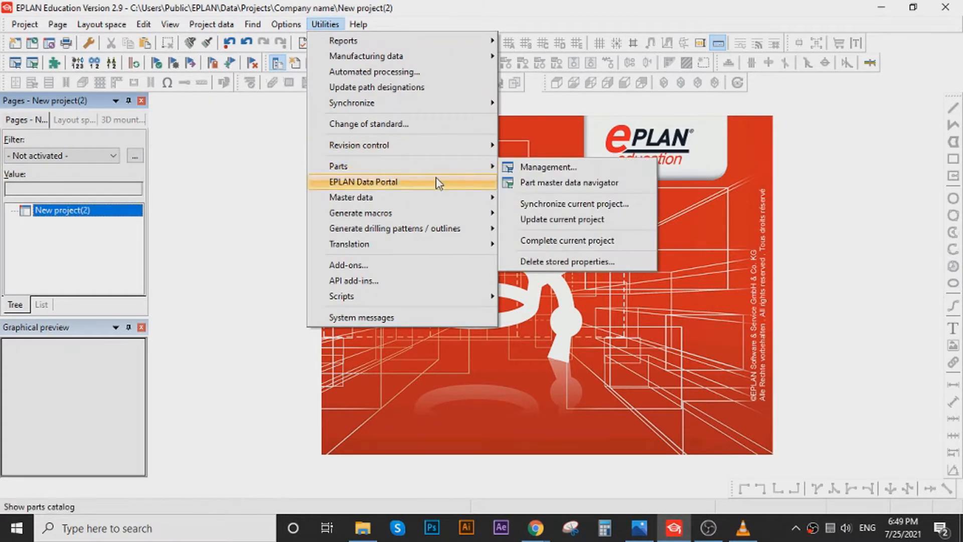
pyautogui.moveTo(429, 198)
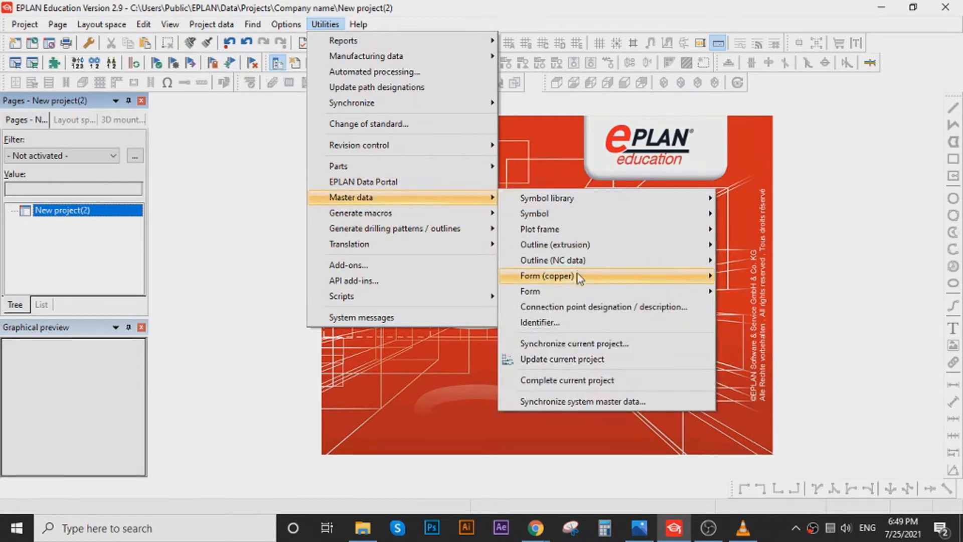
pyautogui.moveTo(697, 293)
pyautogui.click(750, 307)
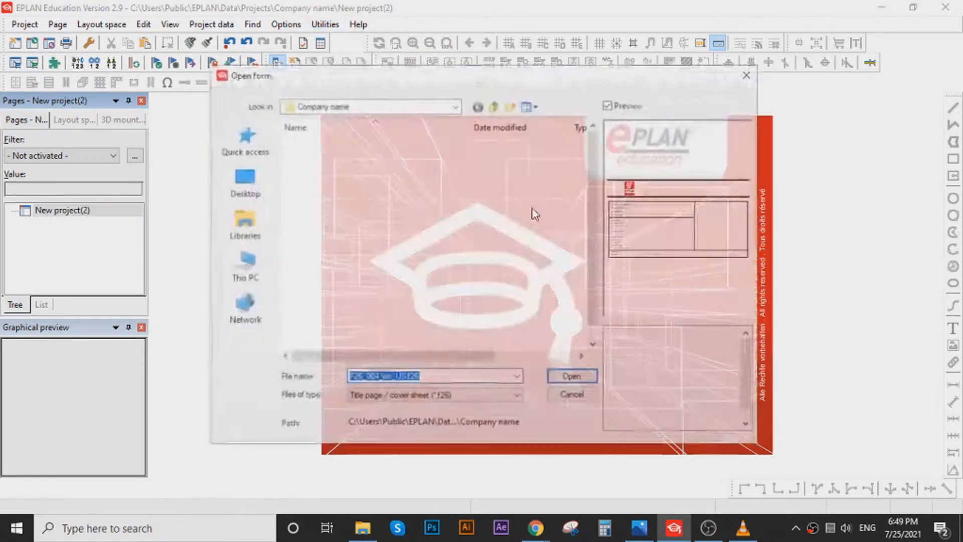
pyautogui.click(476, 398)
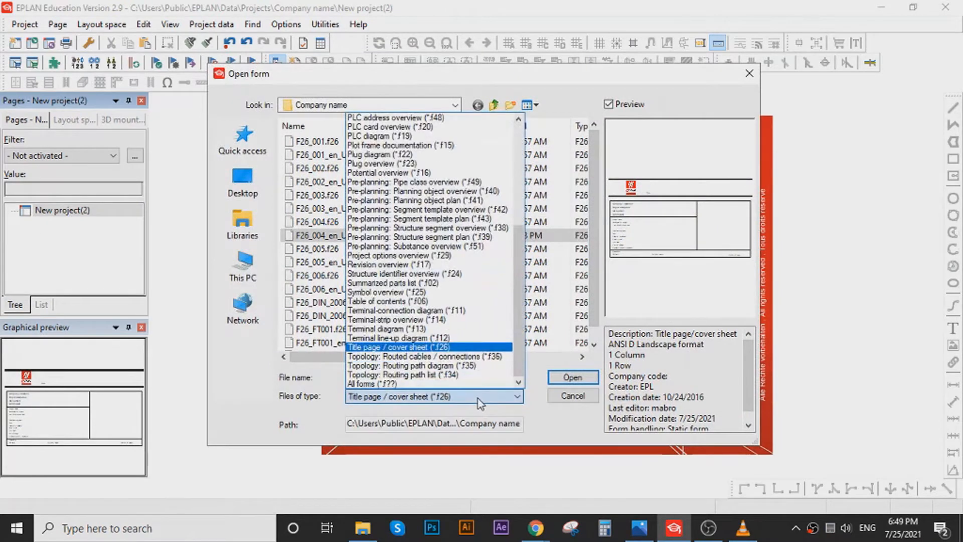
pyautogui.click(448, 347)
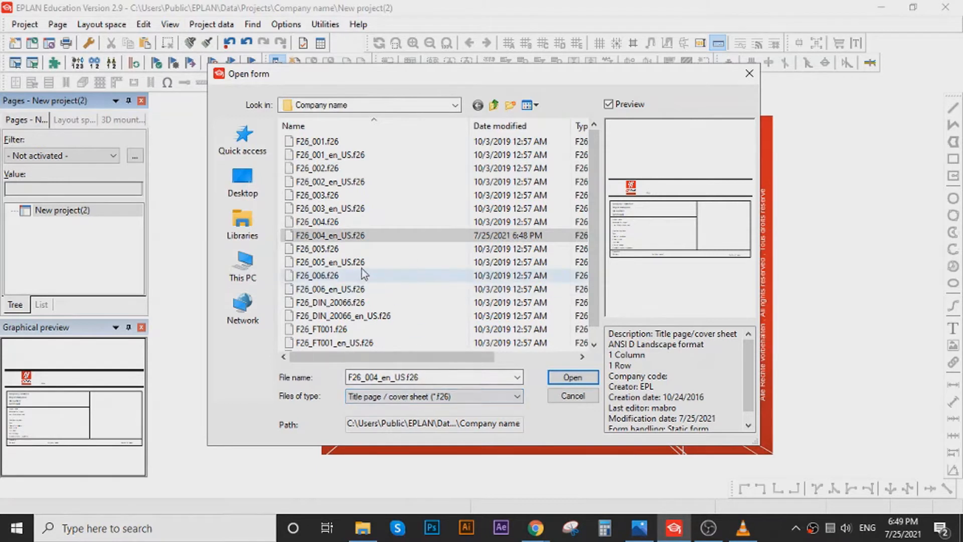
# Duplicate F26_004_en_US.f26 within the Company name folder and rename the copy Title page.f26.
pyautogui.click(335, 240)
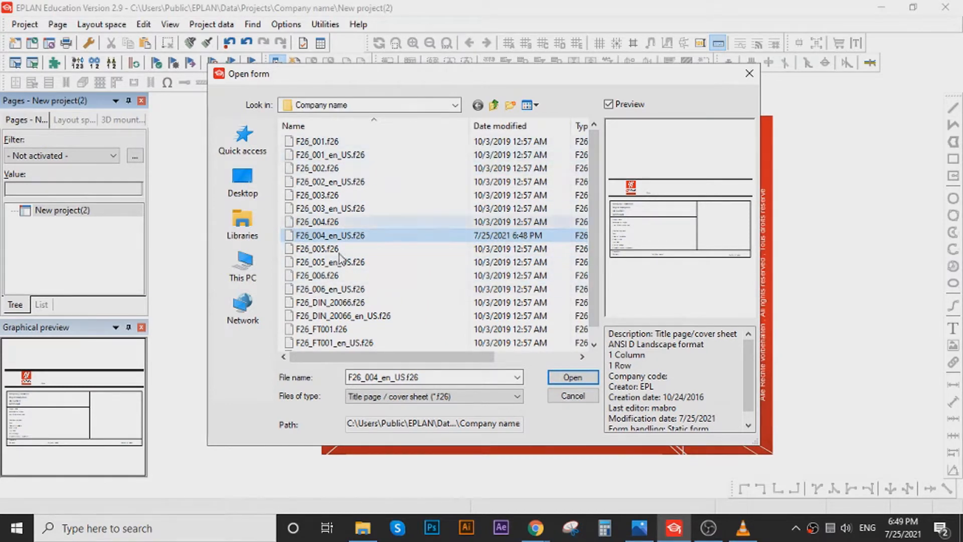
pyautogui.click(347, 222)
pyautogui.click(340, 239)
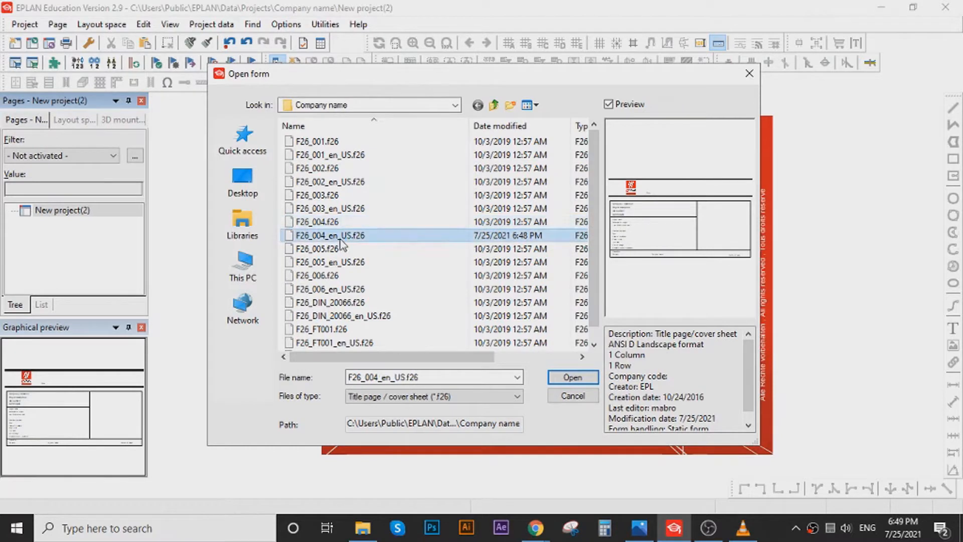
pyautogui.hotkey('ctrl', 'c')
pyautogui.hotkey('ctrl', 'v')
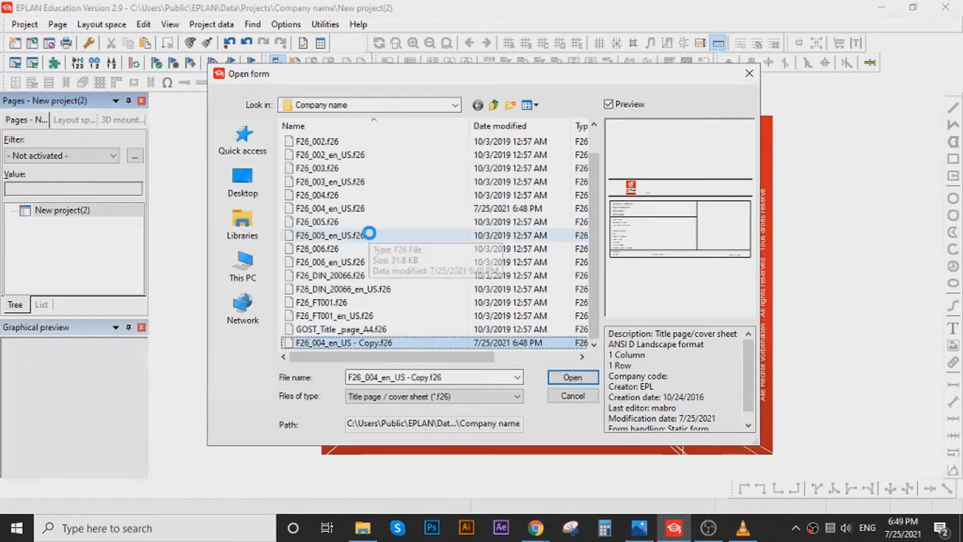
pyautogui.click(344, 343)
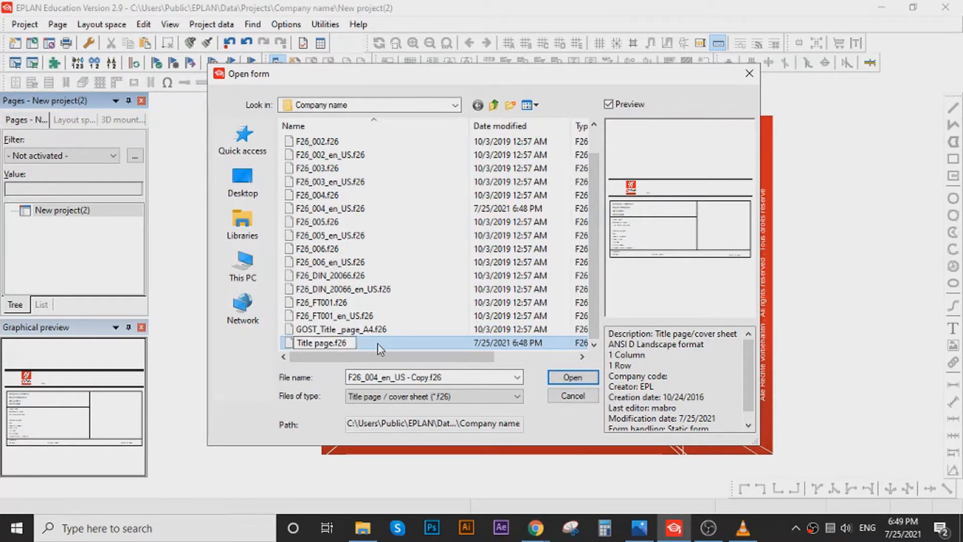
pyautogui.click(571, 379)
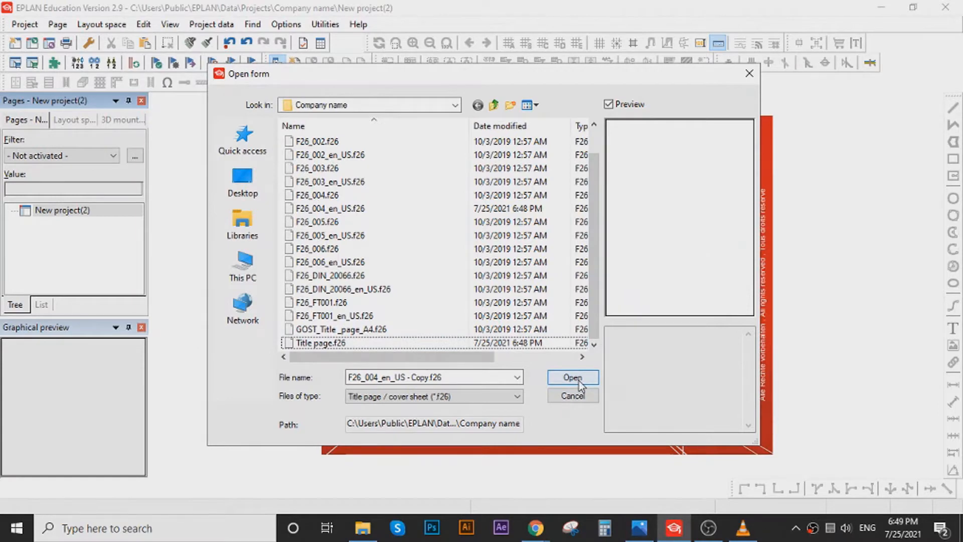
# Open the form Title page.f26 for editing.
pyautogui.click(580, 381)
pyautogui.click(566, 267)
pyautogui.click(351, 343)
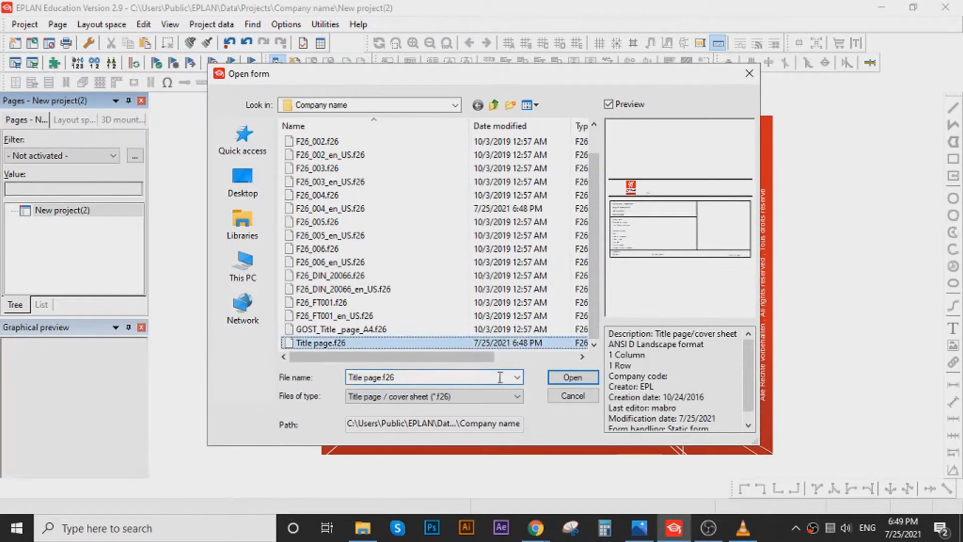
pyautogui.click(573, 378)
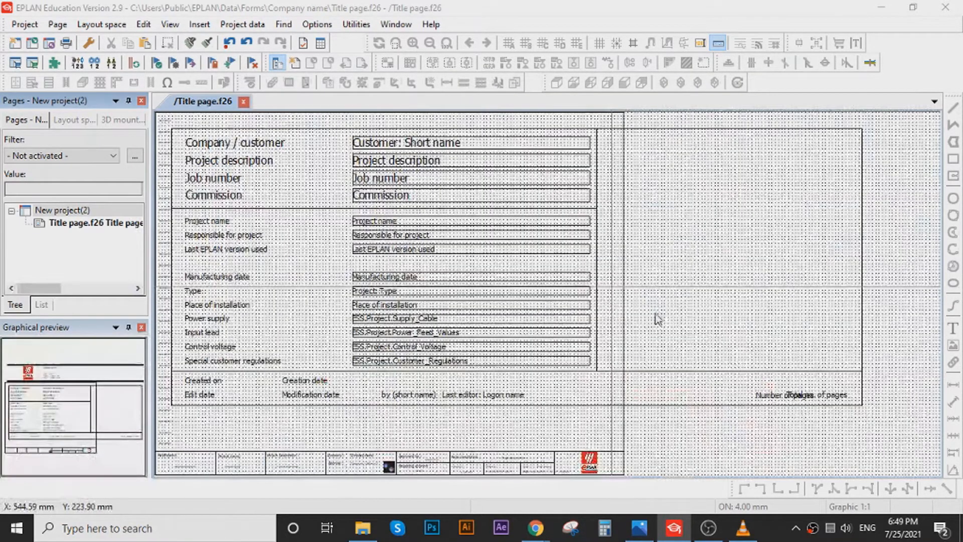
# Scale the entire title page form content by 0.7 from the lower-left corner of its table frame.
pyautogui.scroll(-2, 643, 303)
pyautogui.scroll(-1, 496, 304)
pyautogui.scroll(2, 635, 243)
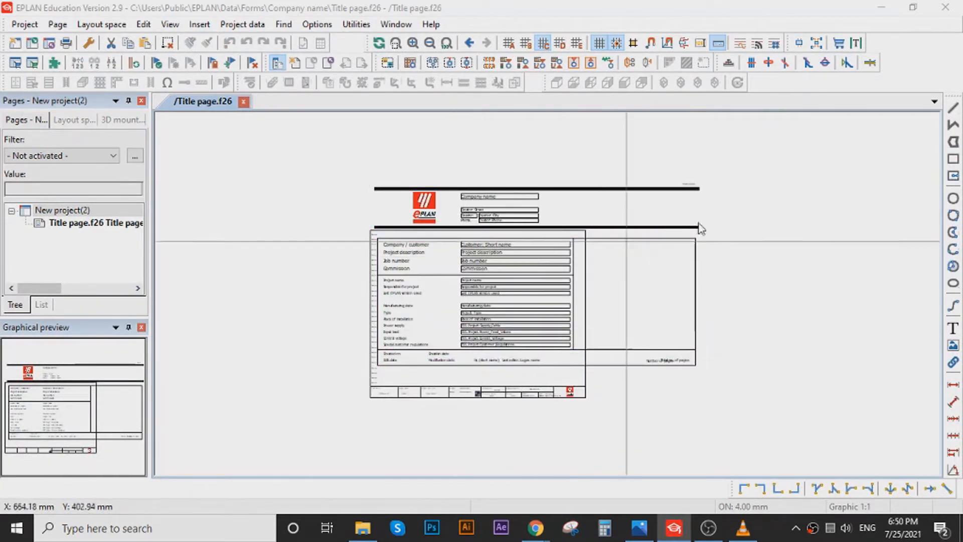
pyautogui.moveTo(747, 156); pyautogui.dragTo(357, 378)
pyautogui.scroll(3, 444, 316)
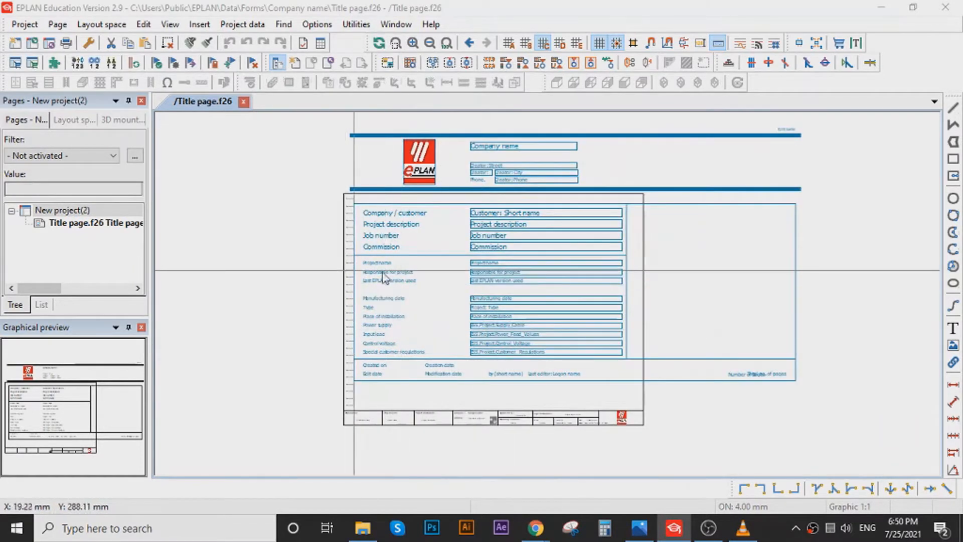
pyautogui.click(144, 25)
pyautogui.moveTo(259, 283)
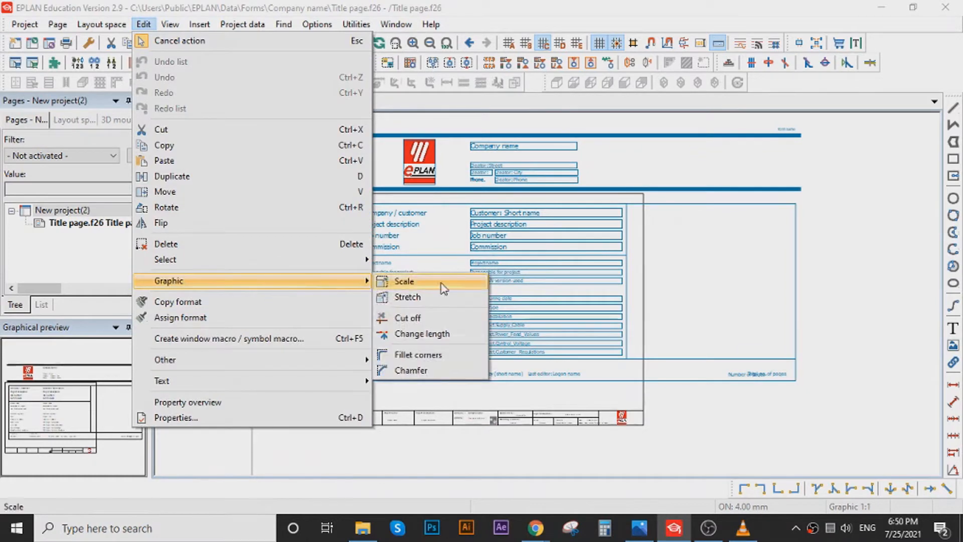
pyautogui.click(441, 286)
pyautogui.scroll(1, 360, 392)
pyautogui.scroll(1, 359, 398)
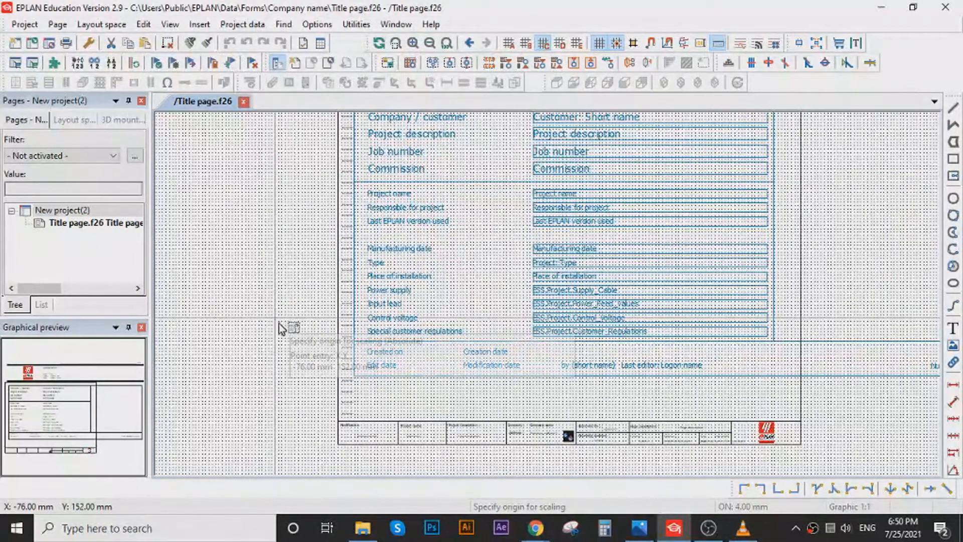
pyautogui.scroll(2, 355, 381)
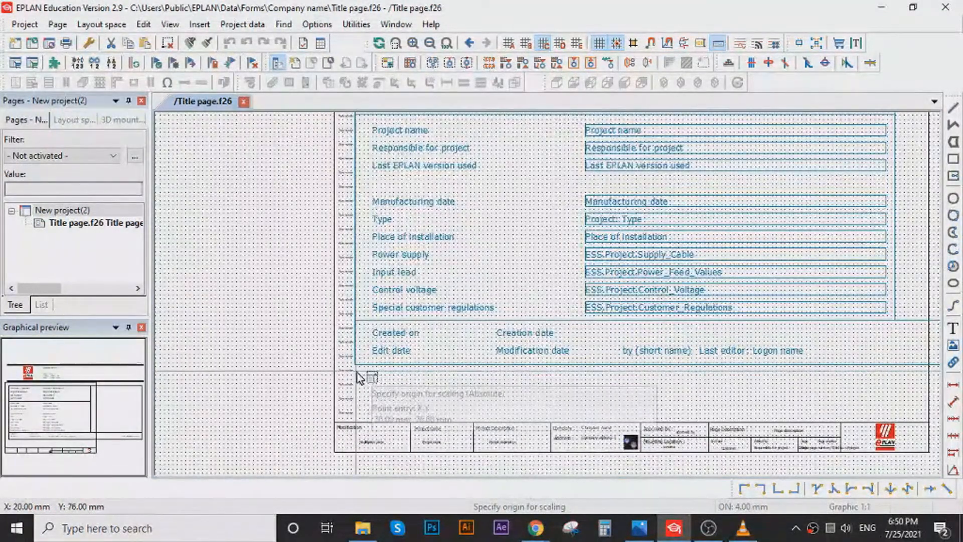
pyautogui.scroll(2, 359, 368)
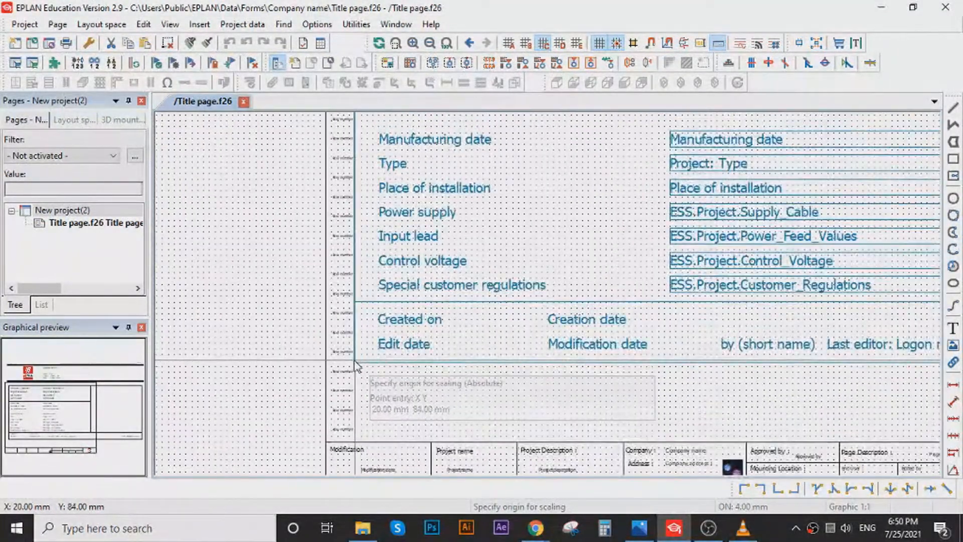
pyautogui.click(356, 367)
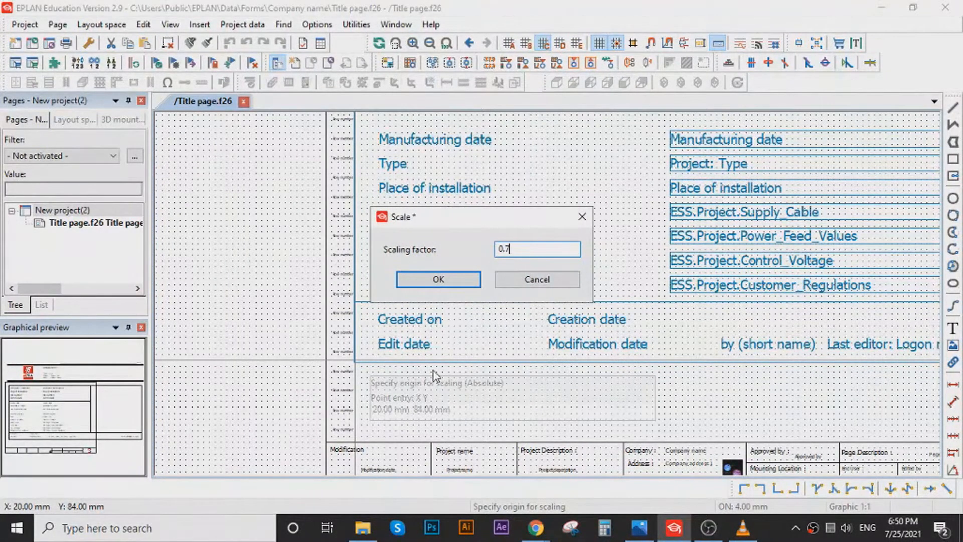
pyautogui.press('Return')
# Scale the entire form content by a further factor of 0.9, with the origin near the table frame's lower-left corner.
pyautogui.scroll(-4, 474, 352)
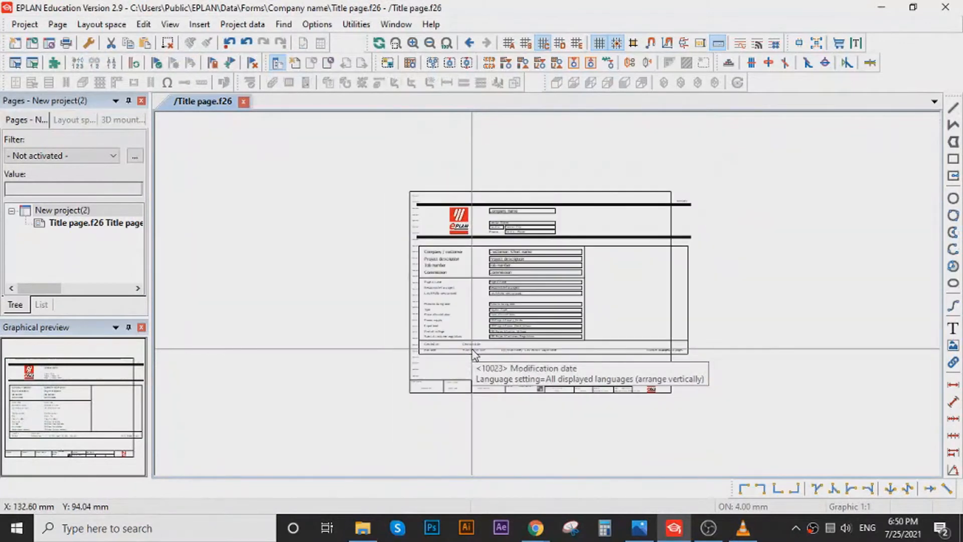
pyautogui.scroll(1, 474, 353)
pyautogui.moveTo(780, 136); pyautogui.dragTo(392, 369)
pyautogui.scroll(1, 409, 365)
pyautogui.click(143, 24)
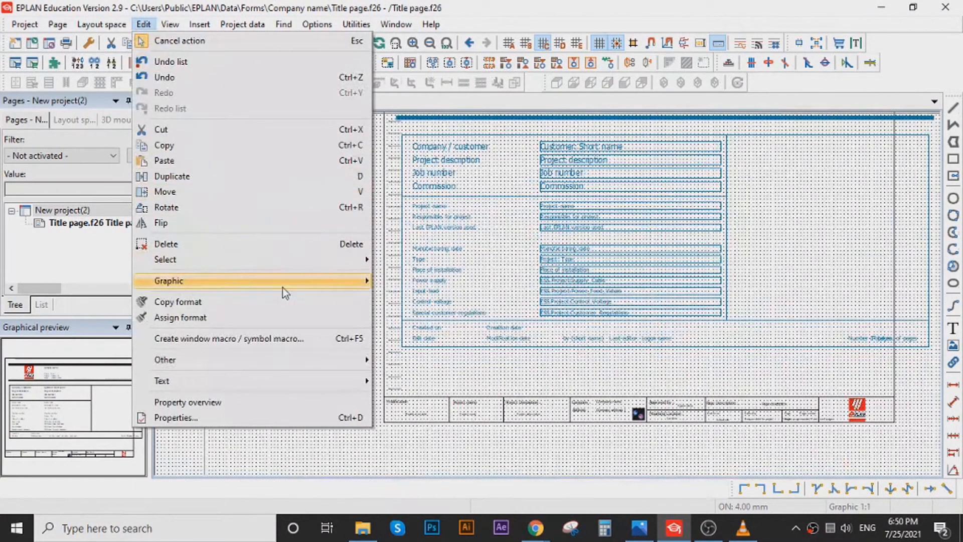
pyautogui.moveTo(283, 288)
pyautogui.click(401, 282)
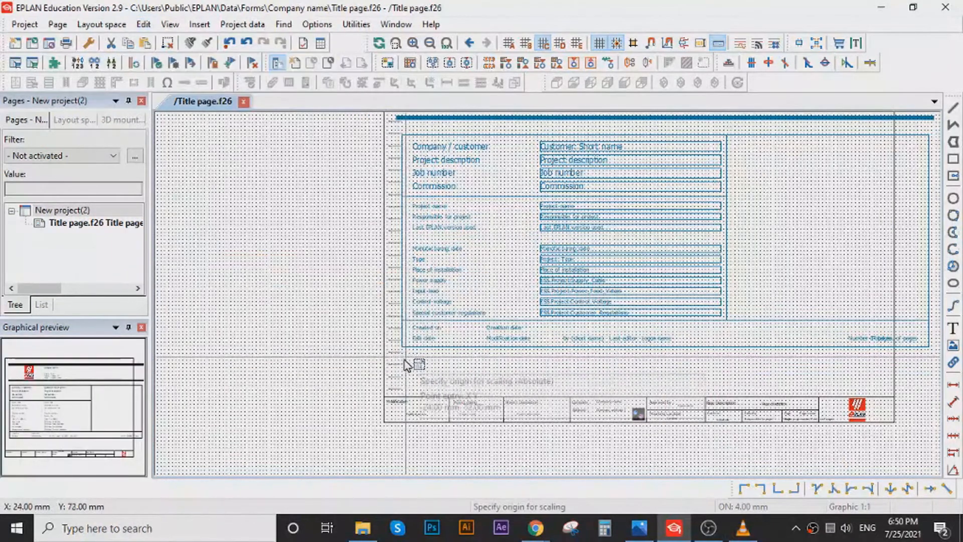
pyautogui.click(408, 341)
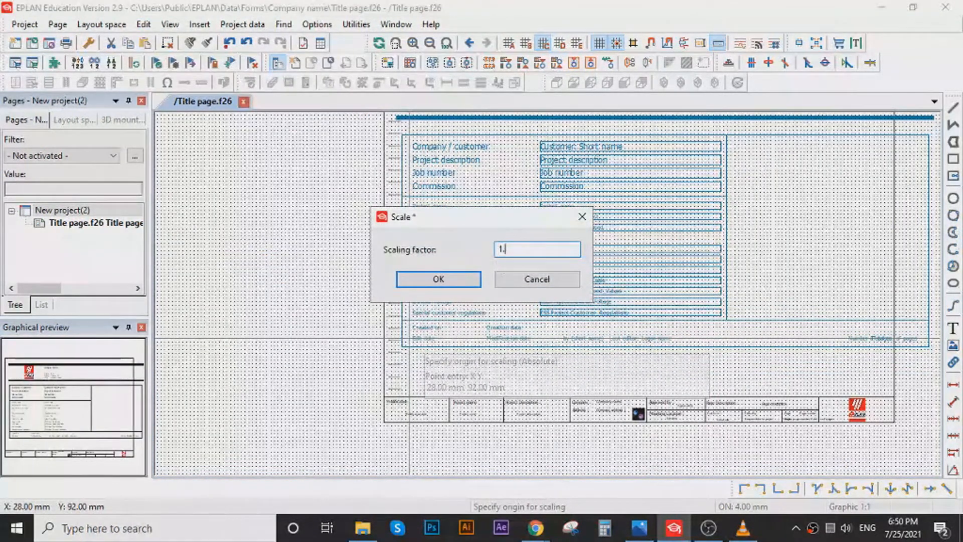
pyautogui.press('BackSpace')
pyautogui.write('0.9')
pyautogui.press('Return')
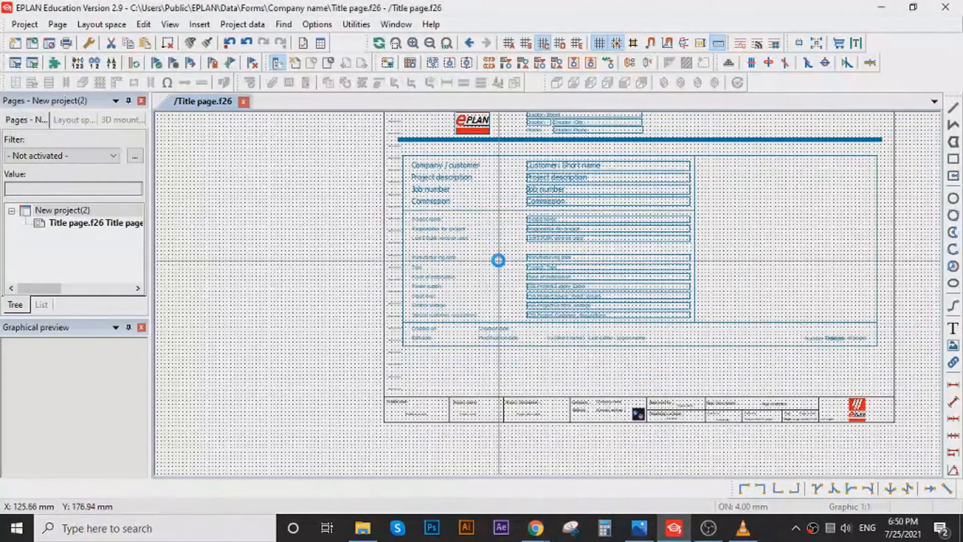
# Move all the scaled form content slightly to the right within the plot frame.
pyautogui.scroll(-5, 511, 264)
pyautogui.scroll(3, 733, 182)
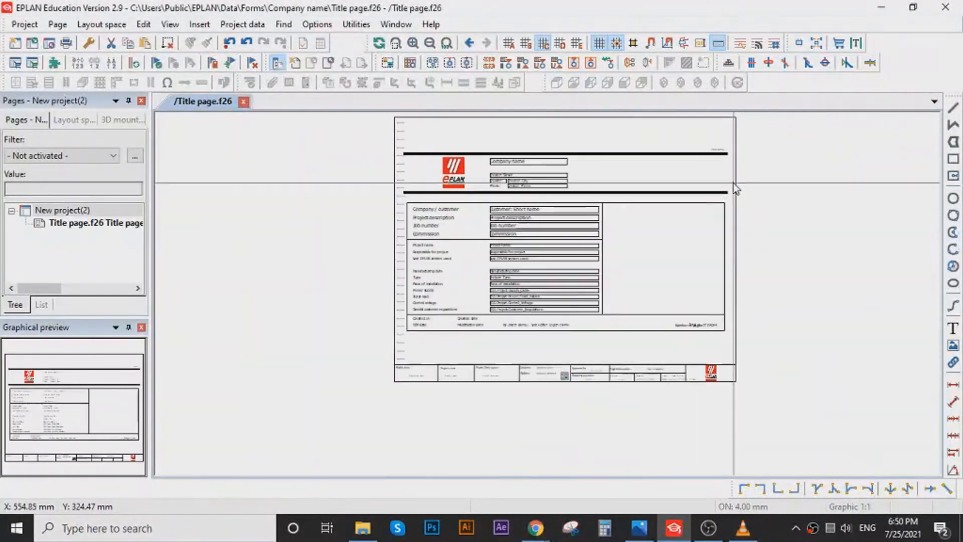
pyautogui.moveTo(298, 131); pyautogui.dragTo(761, 387)
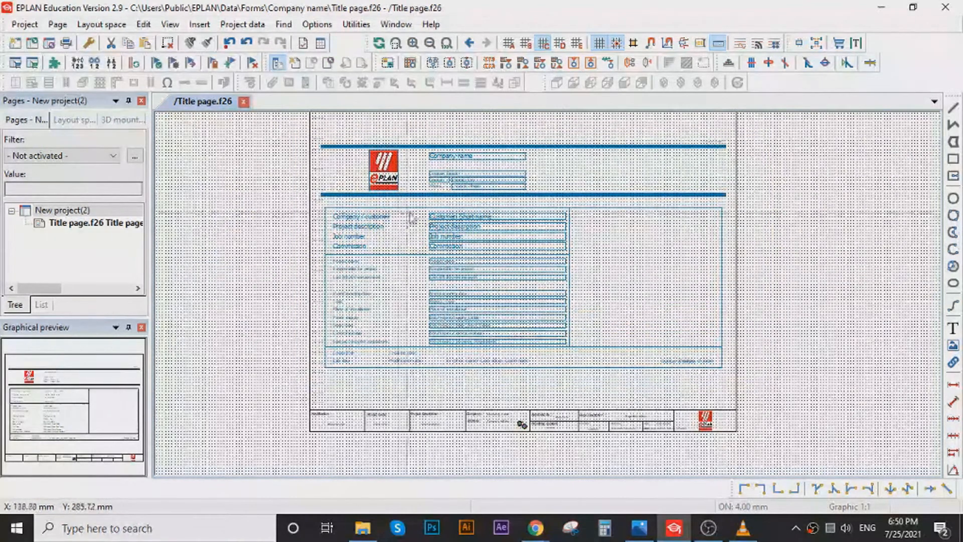
pyautogui.moveTo(413, 207)
pyautogui.mouseDown()
pyautogui.moveTo(421, 206)
pyautogui.moveTo(366, 215)
pyautogui.moveTo(419, 210)
pyautogui.mouseUp()
# Load the enclosure image whose file name starts with image-6.0de from the desktop for insertion, overwriting the existing project copy.
pyautogui.scroll(3, 500, 311)
pyautogui.scroll(-1, 544, 275)
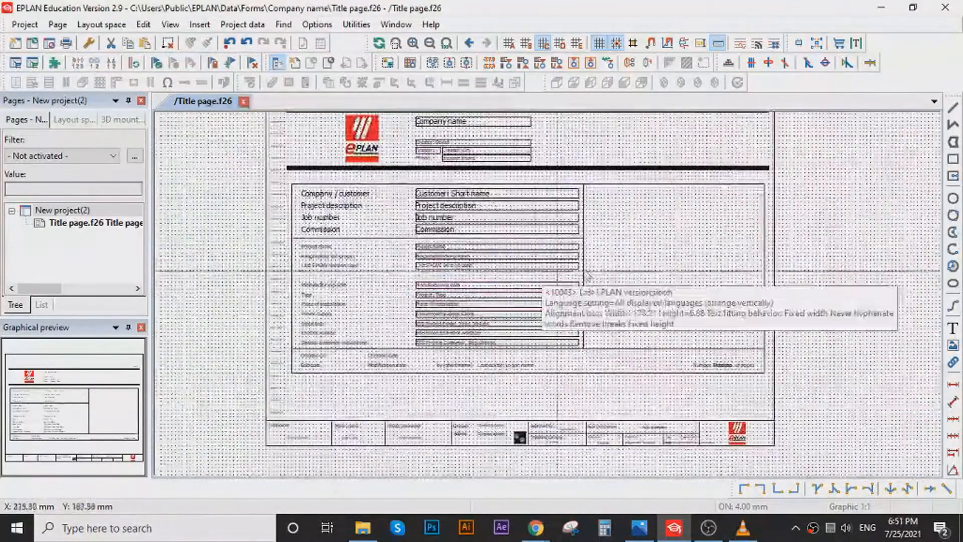
pyautogui.scroll(3, 471, 135)
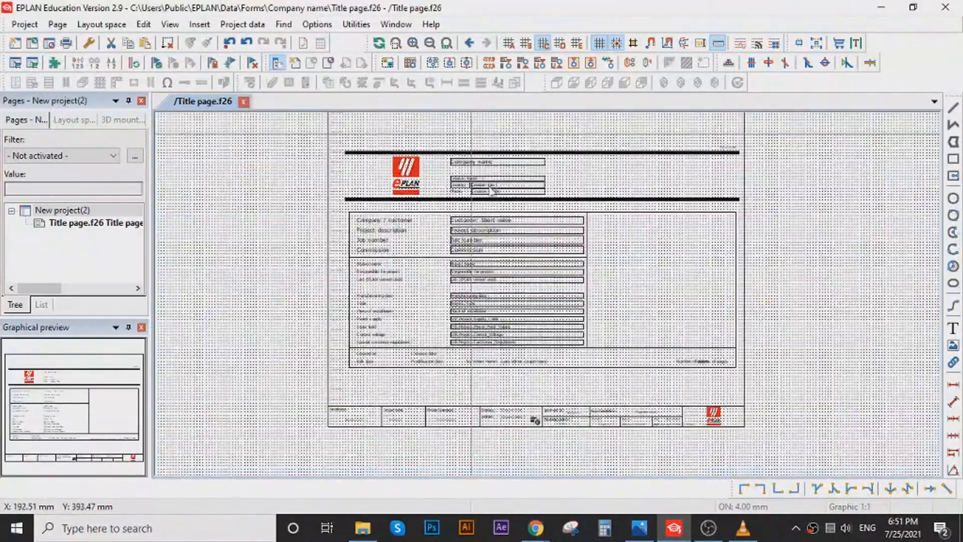
pyautogui.scroll(-5, 486, 213)
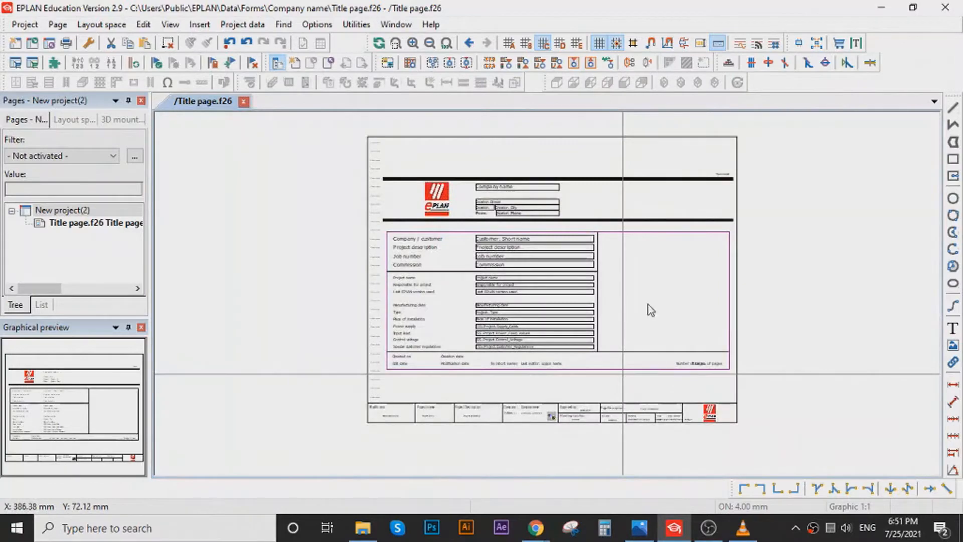
pyautogui.scroll(1, 649, 305)
pyautogui.click(199, 24)
pyautogui.moveTo(221, 77)
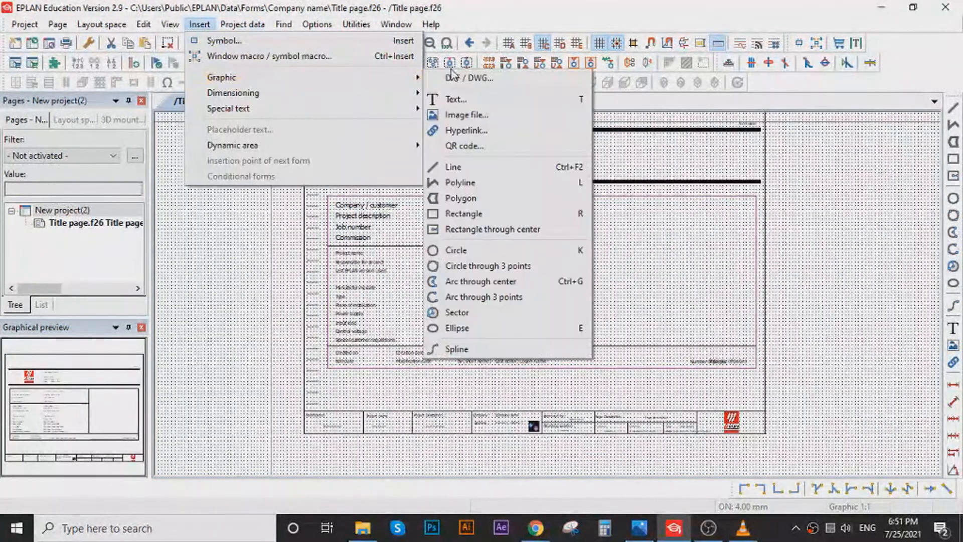
pyautogui.click(472, 115)
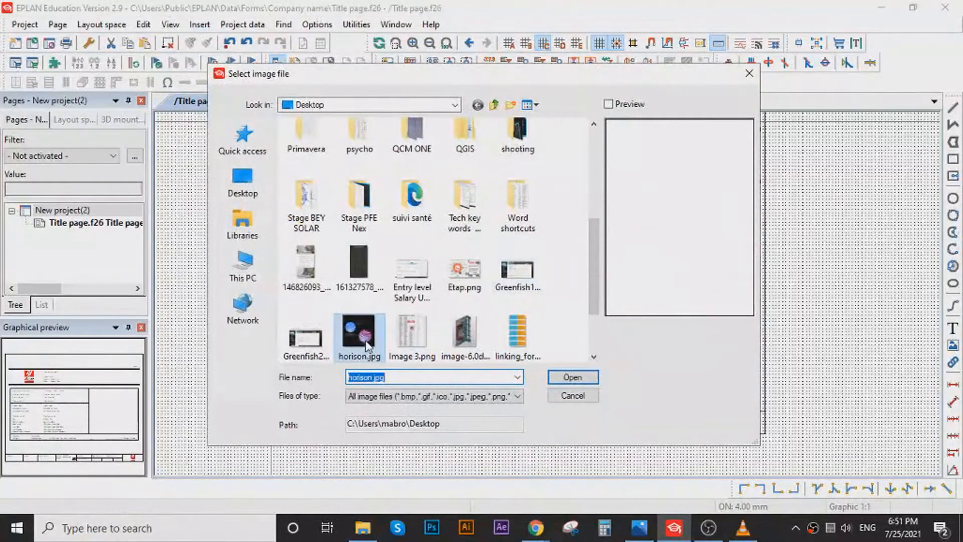
pyautogui.click(465, 332)
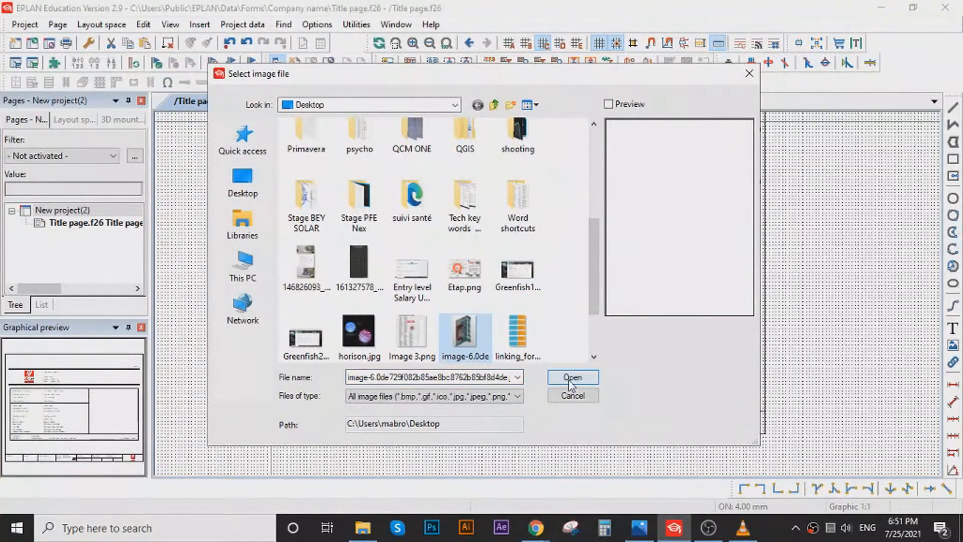
pyautogui.click(569, 381)
pyautogui.click(462, 325)
pyautogui.click(433, 280)
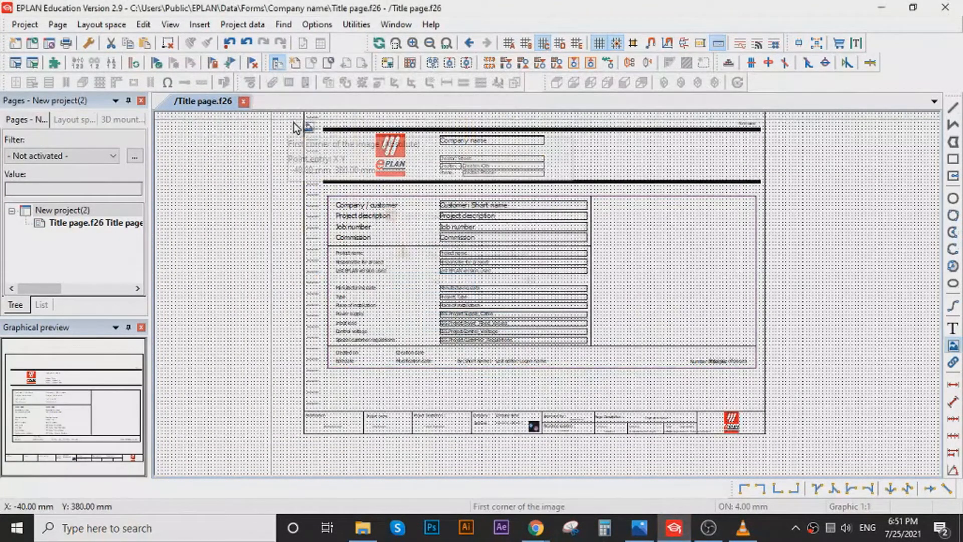
# Place the enclosure image in the empty area beside the project data table and move it to the middle of that area.
pyautogui.click(608, 204)
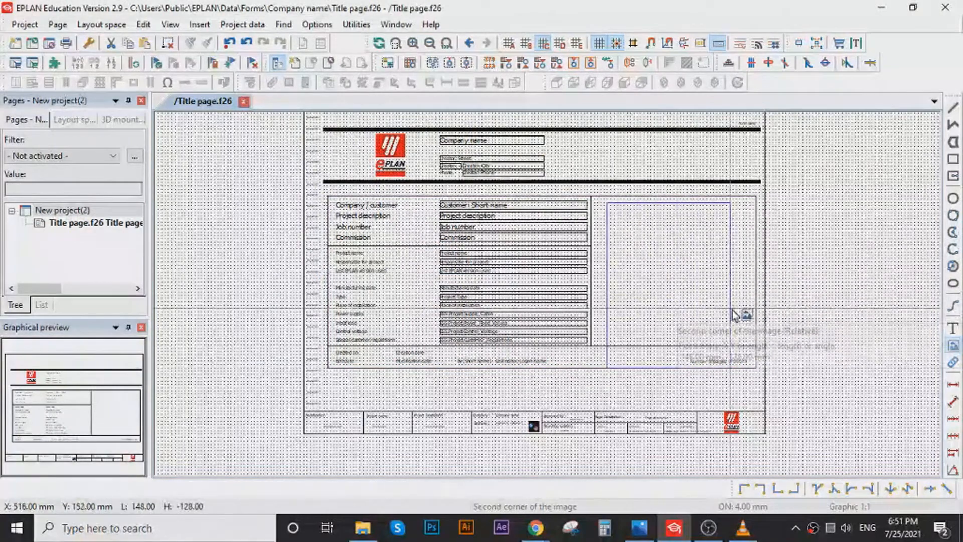
pyautogui.click(708, 279)
pyautogui.click(443, 441)
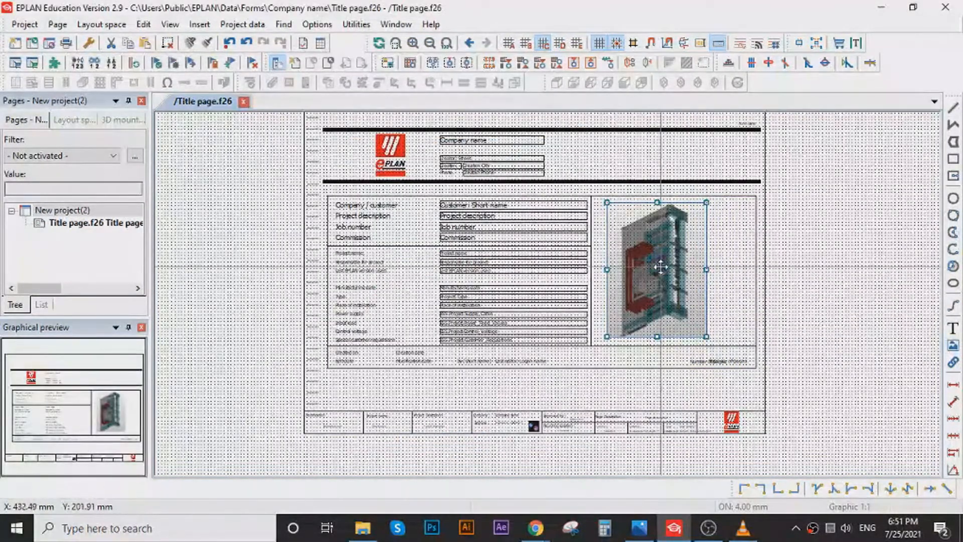
pyautogui.moveTo(680, 271); pyautogui.dragTo(709, 269)
pyautogui.click(742, 286)
pyautogui.scroll(2, 692, 272)
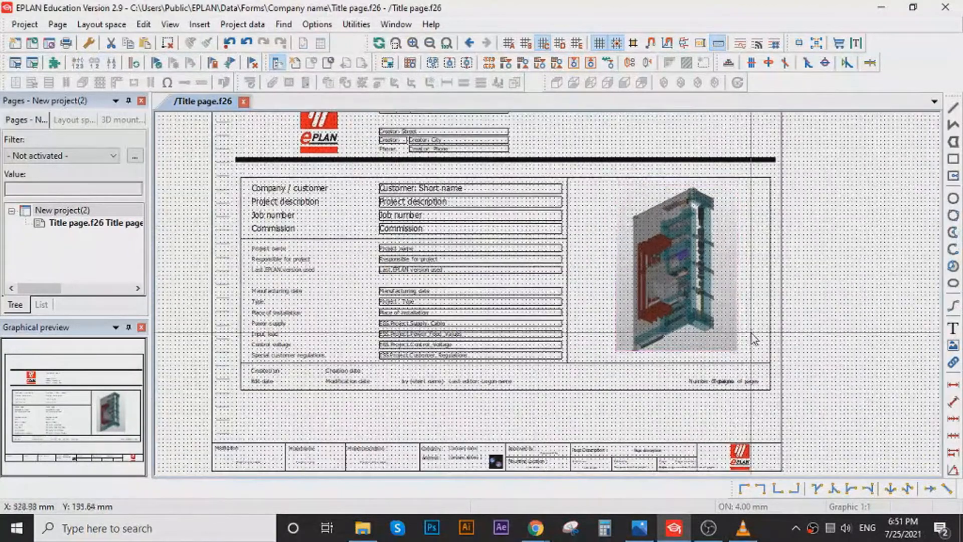
pyautogui.scroll(-3, 649, 261)
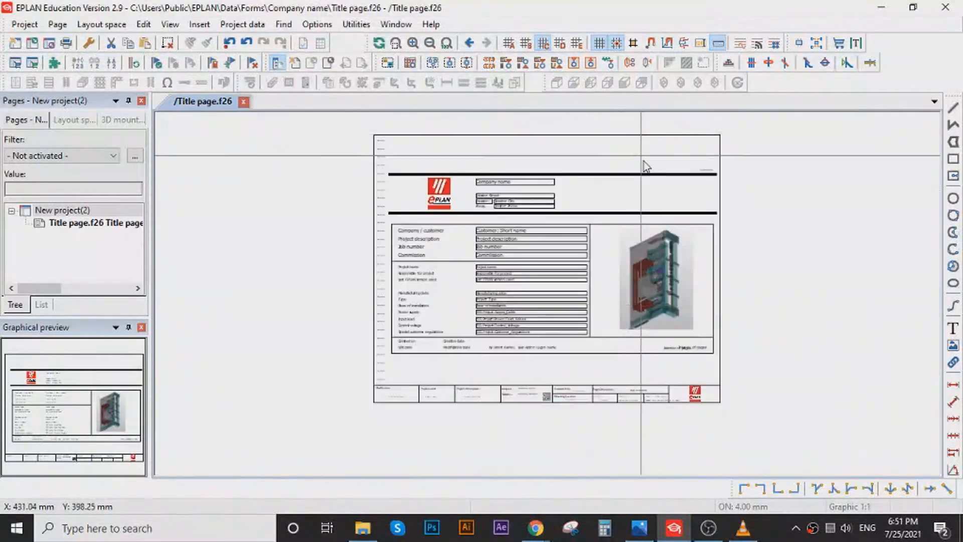
# Load the image file horison.jpg from the desktop for insertion, overwriting the existing project copy.
pyautogui.scroll(2, 638, 206)
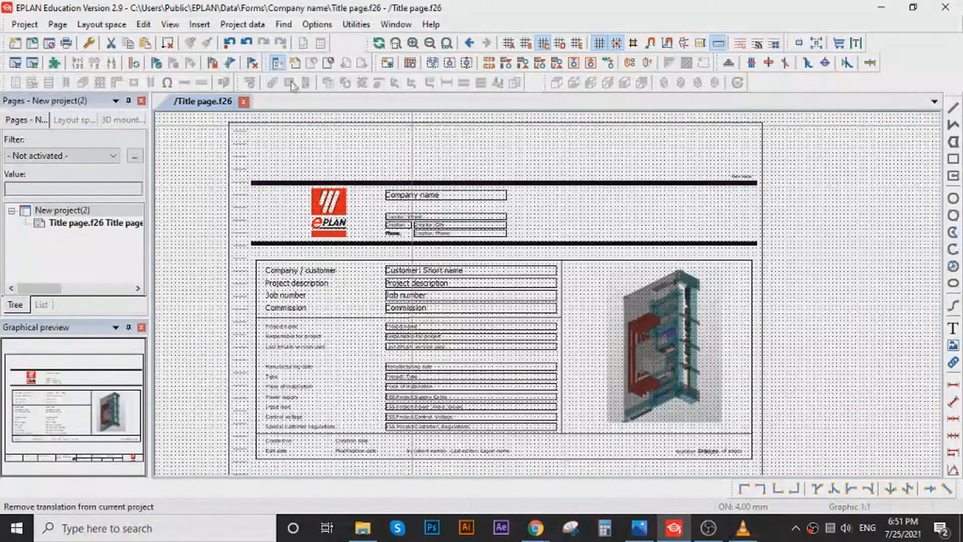
pyautogui.click(189, 26)
pyautogui.moveTo(165, 25)
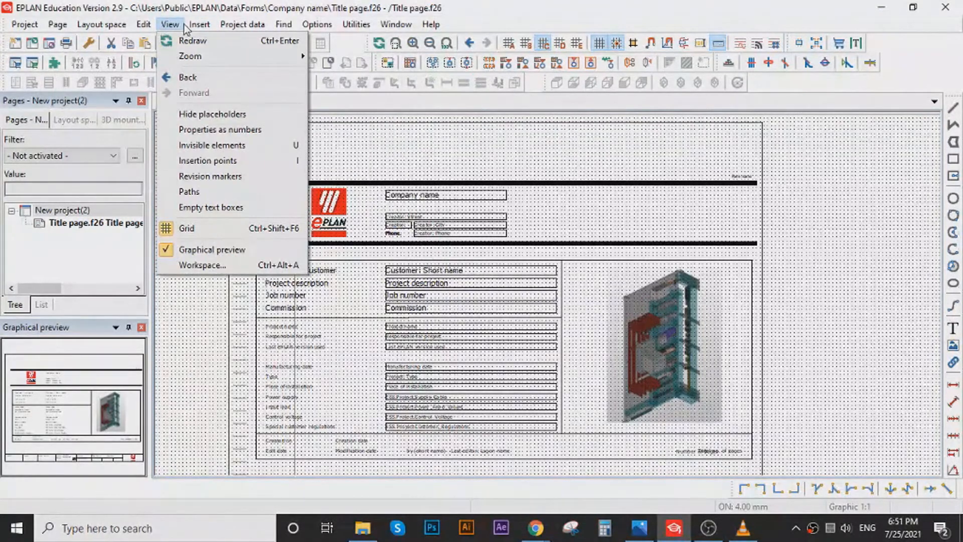
pyautogui.moveTo(199, 24)
pyautogui.moveTo(376, 78)
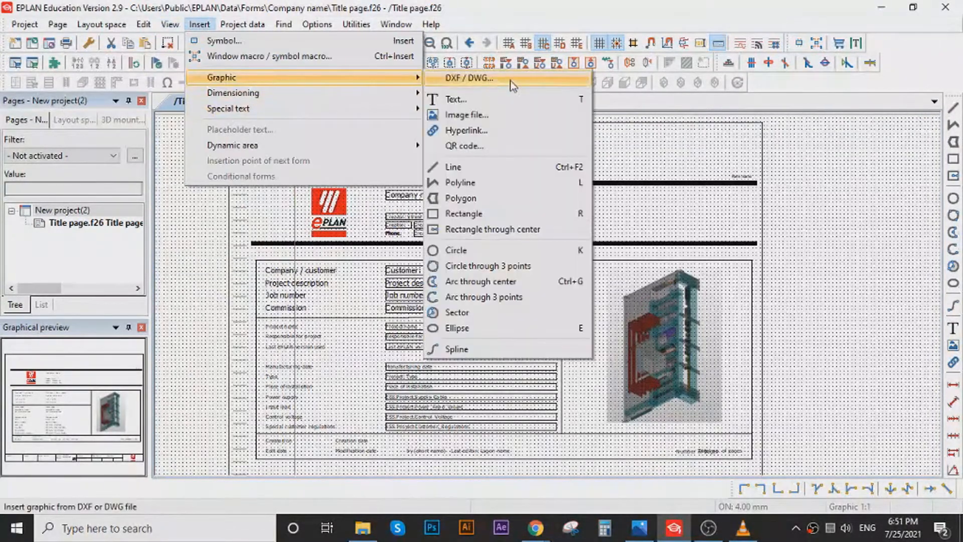
pyautogui.click(466, 115)
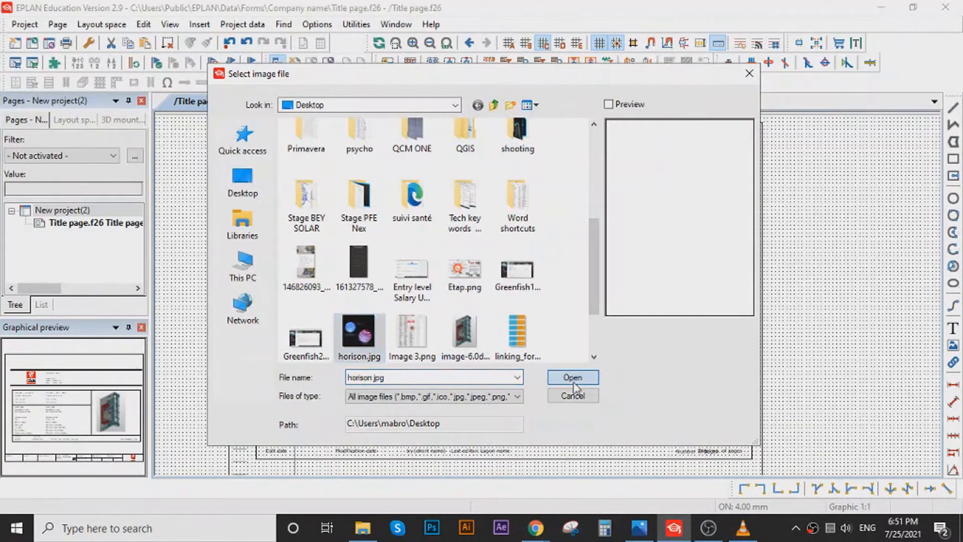
pyautogui.click(573, 378)
pyautogui.click(476, 325)
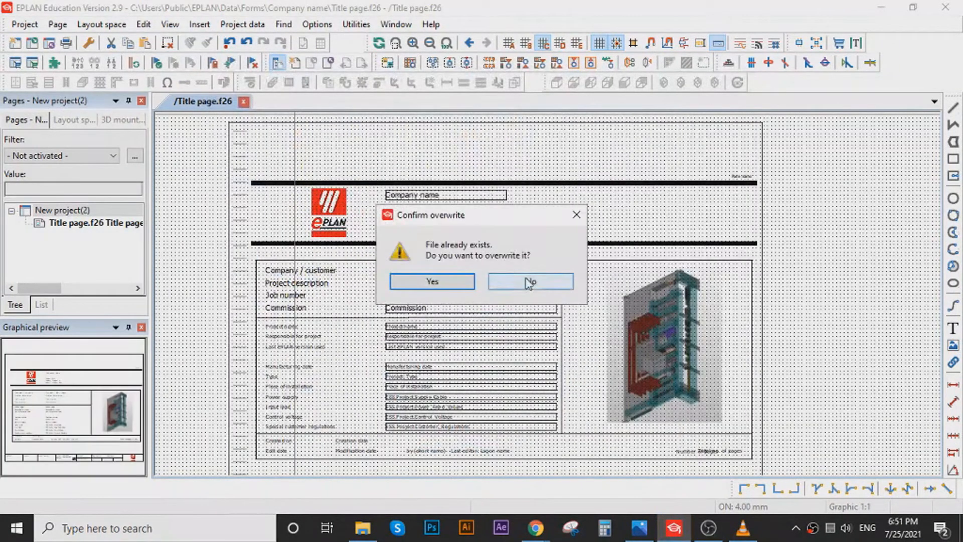
pyautogui.click(433, 281)
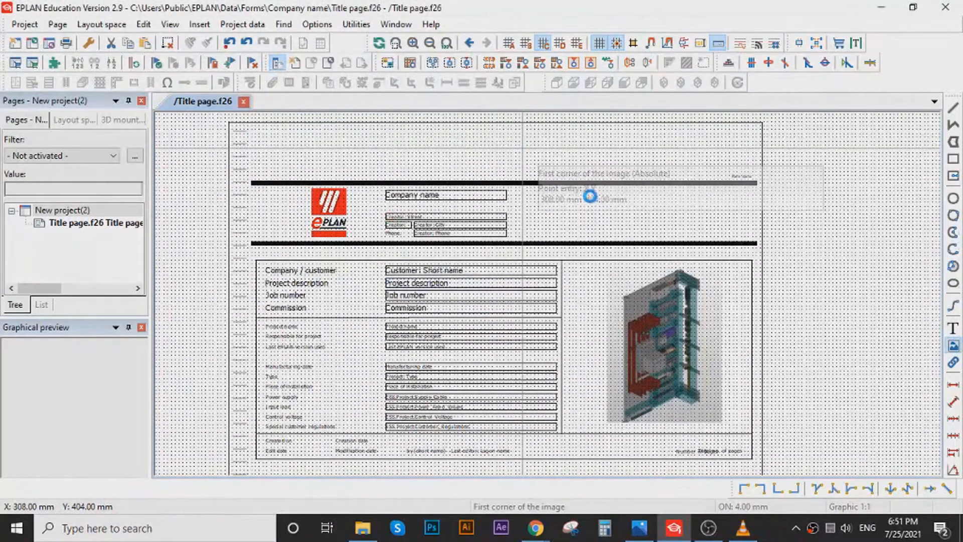
# Place the horison.jpg logo at about 44 by 44 mm in the header between the thick bars, and shift it above the enclosure image.
pyautogui.click(573, 195)
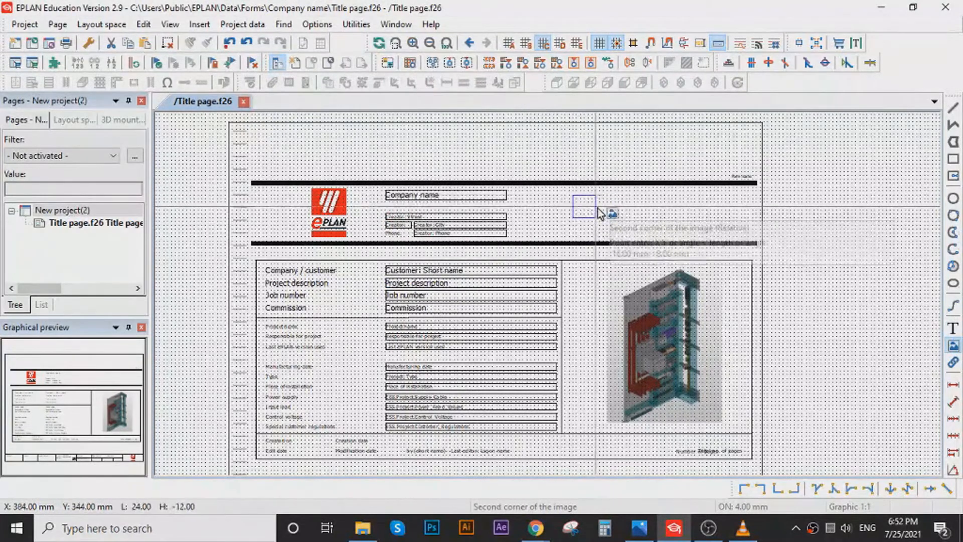
pyautogui.click(618, 215)
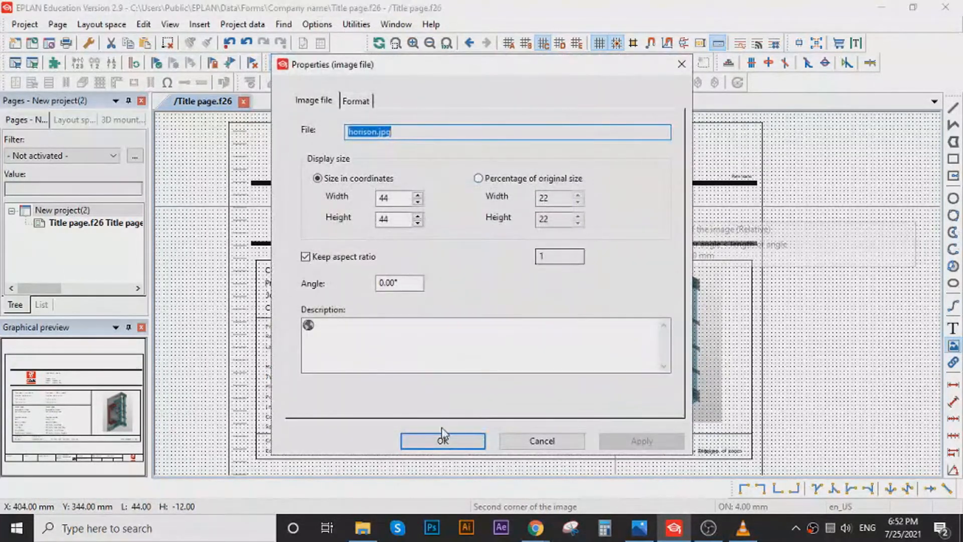
pyautogui.click(443, 441)
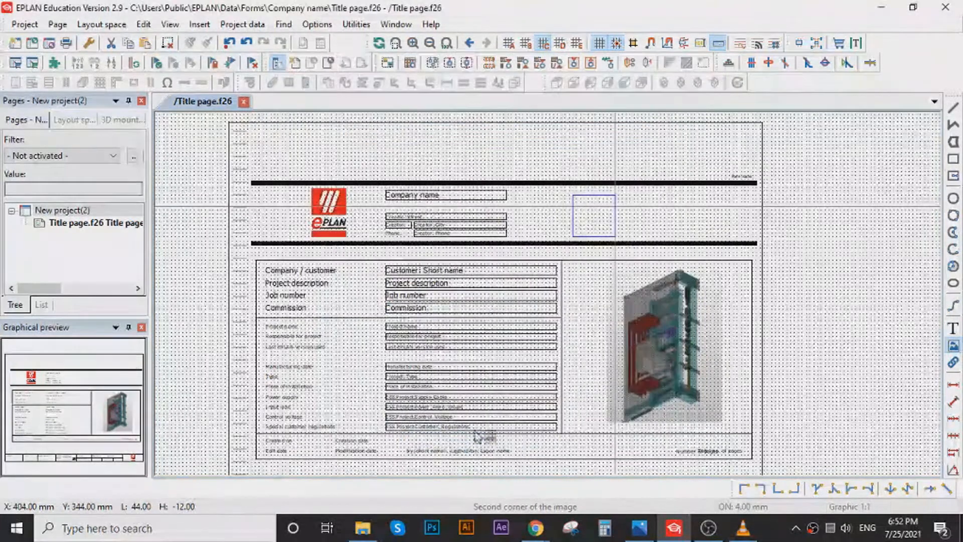
pyautogui.click(595, 220)
pyautogui.moveTo(596, 220); pyautogui.dragTo(659, 212)
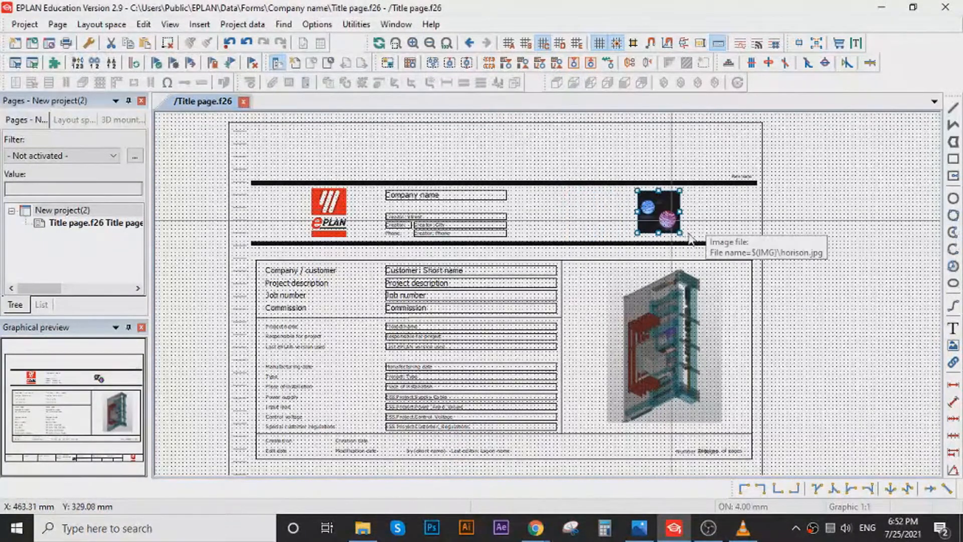
# Examine the form's header and project data fields to see which property each placeholder text shows.
pyautogui.scroll(-6, 675, 236)
pyautogui.scroll(1, 531, 361)
pyautogui.scroll(4, 566, 335)
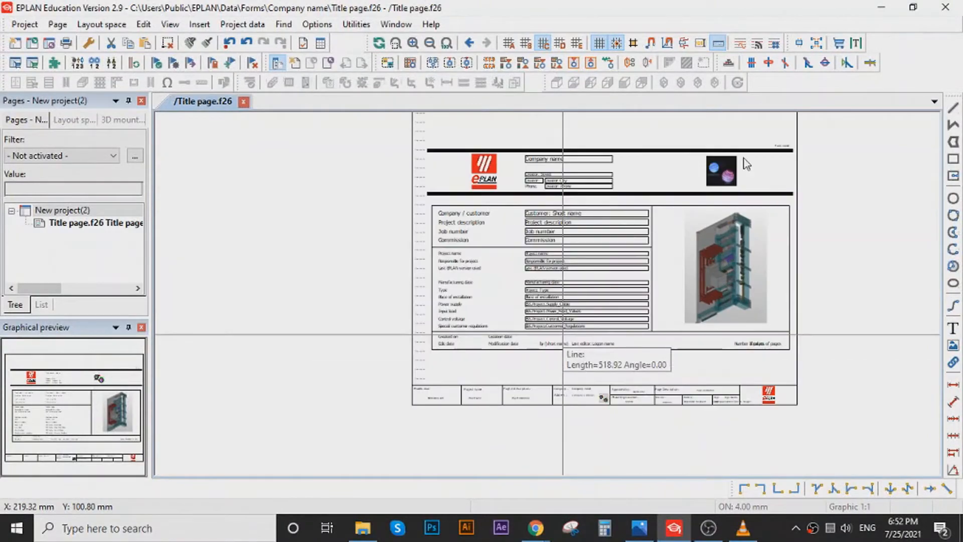
pyautogui.scroll(2, 549, 242)
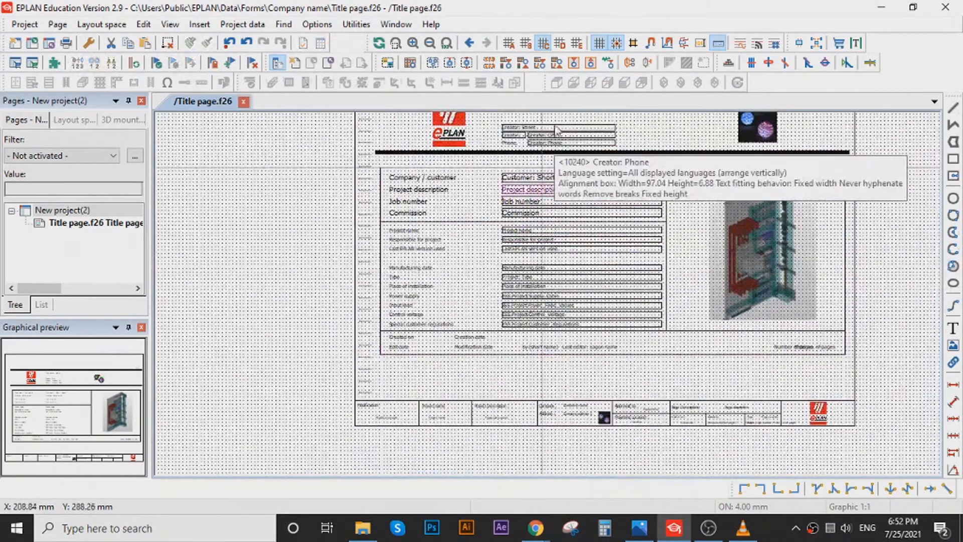
pyautogui.scroll(2, 554, 125)
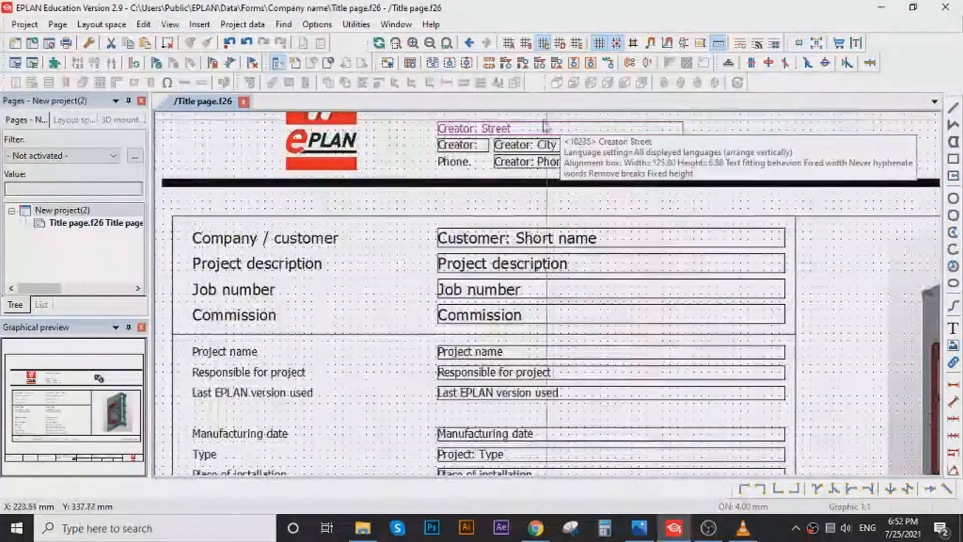
pyautogui.scroll(-1, 441, 299)
pyautogui.scroll(-3, 462, 353)
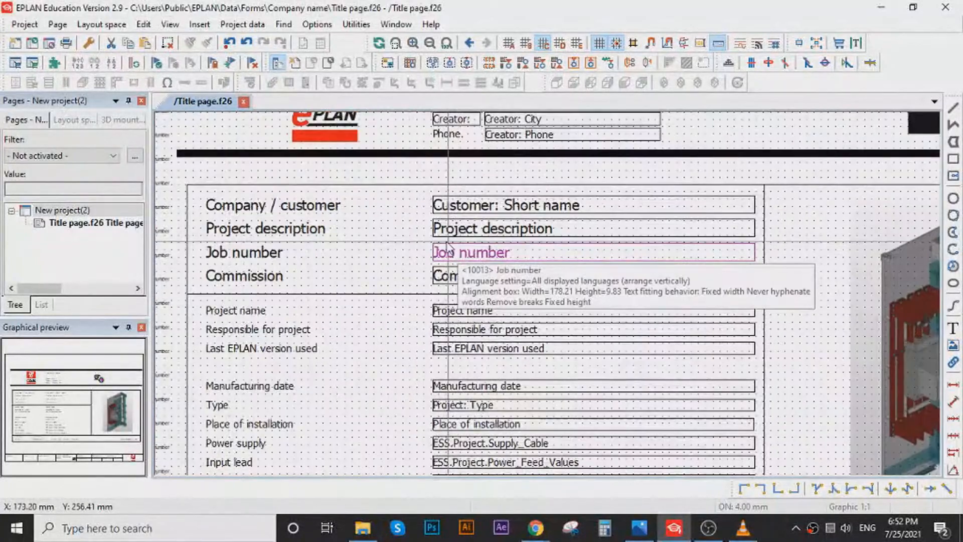
pyautogui.scroll(1, 488, 124)
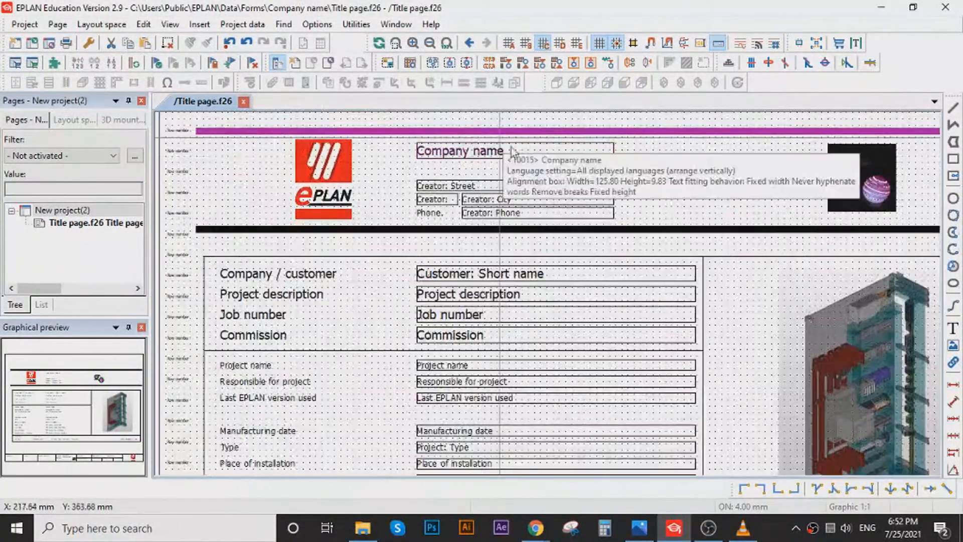
pyautogui.scroll(-3, 534, 184)
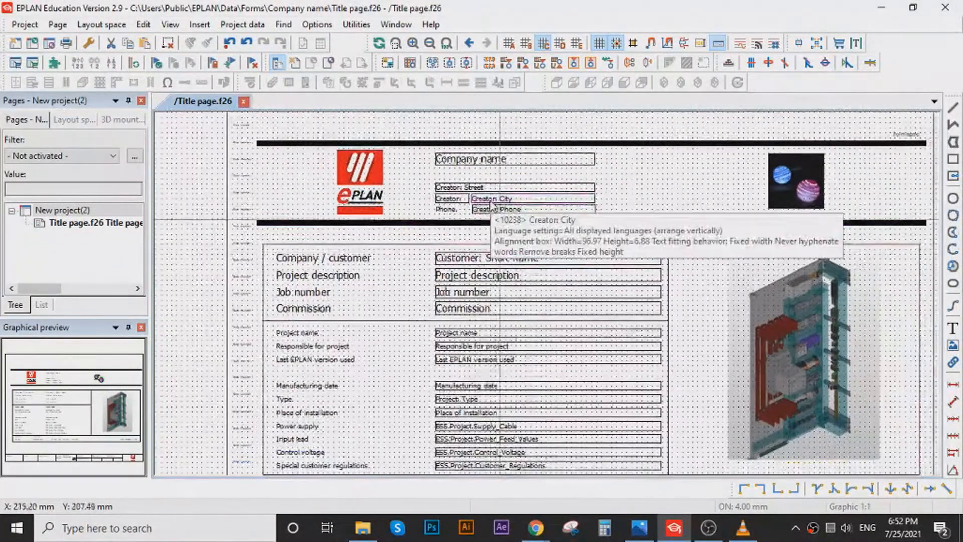
pyautogui.scroll(2, 488, 200)
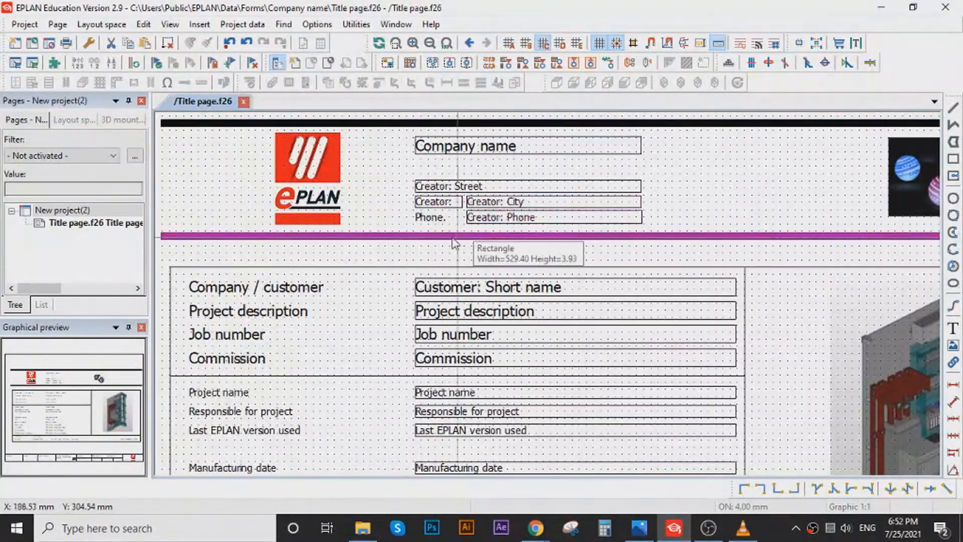
pyautogui.scroll(-2, 489, 190)
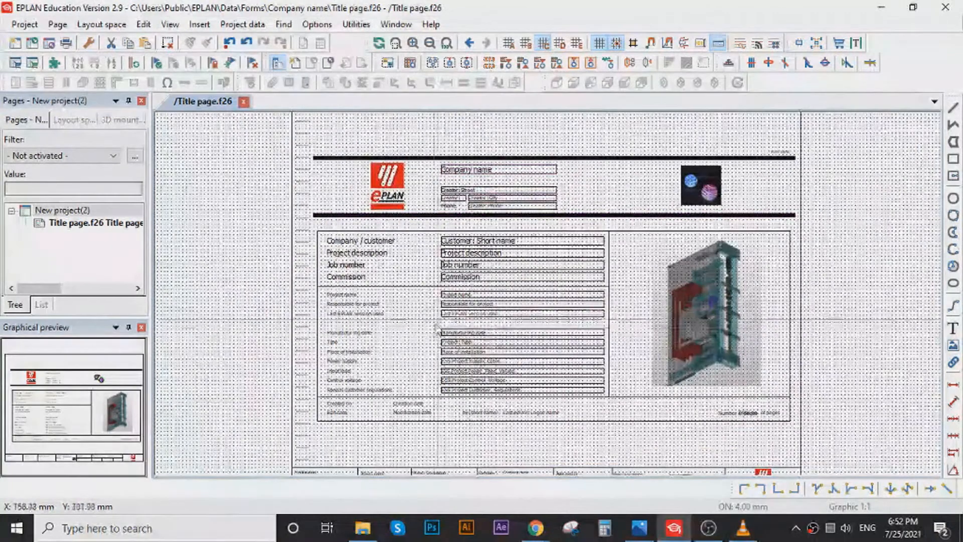
pyautogui.scroll(2, 442, 345)
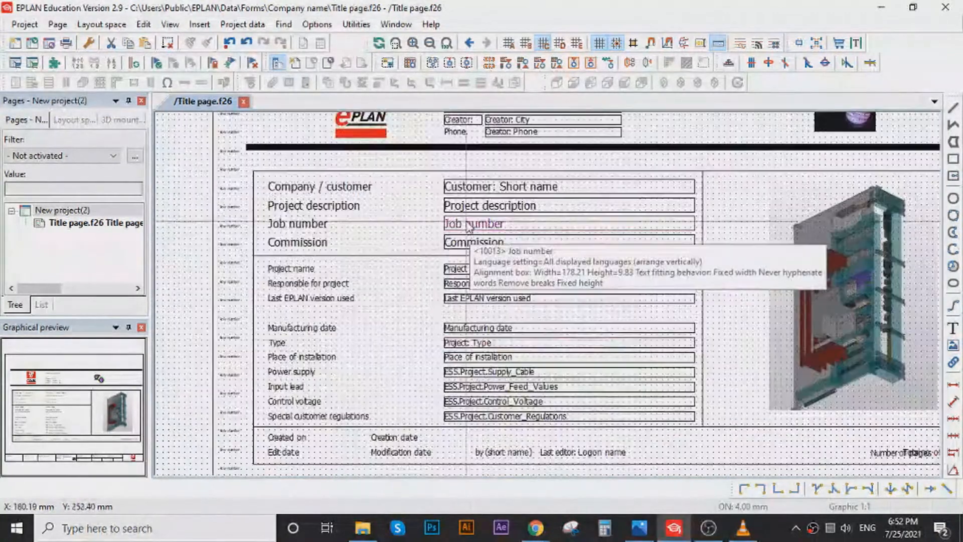
# Delete the Commission label together with its Commission property text from the table.
pyautogui.click(314, 245)
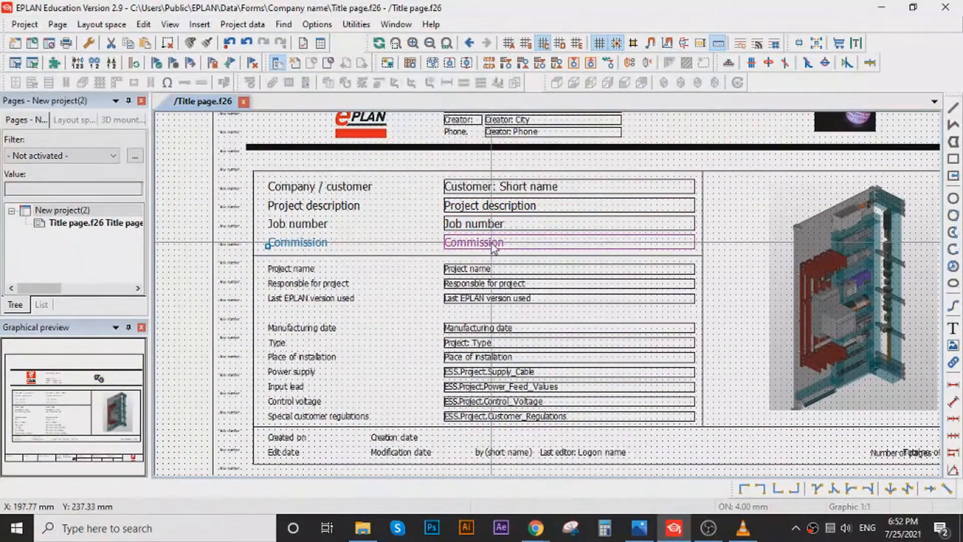
pyautogui.keyDown('ctrl'); pyautogui.click(300, 243); pyautogui.keyUp('ctrl')
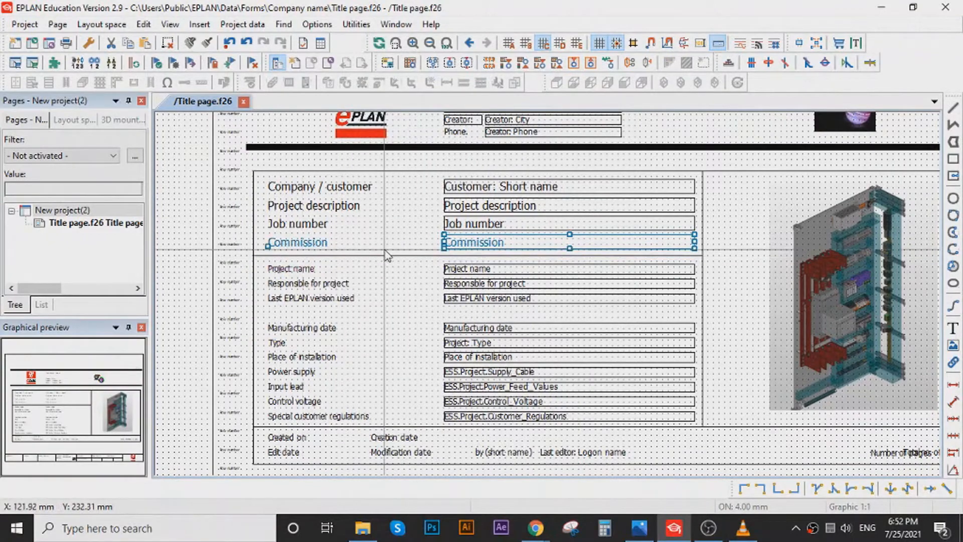
pyautogui.press('Delete')
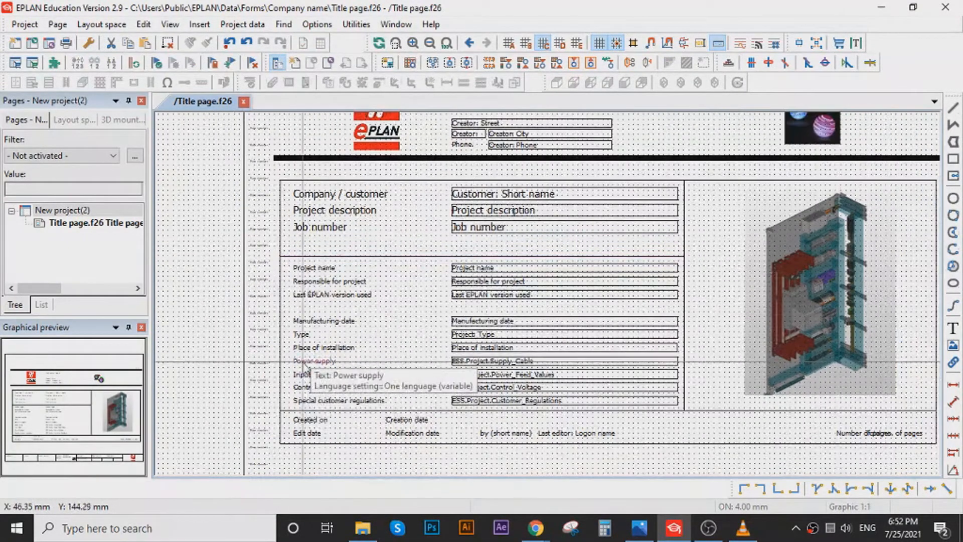
# Replace the property text beside the Power supply label with the Power supply project property.
pyautogui.scroll(2, 388, 294)
pyautogui.scroll(3, 371, 301)
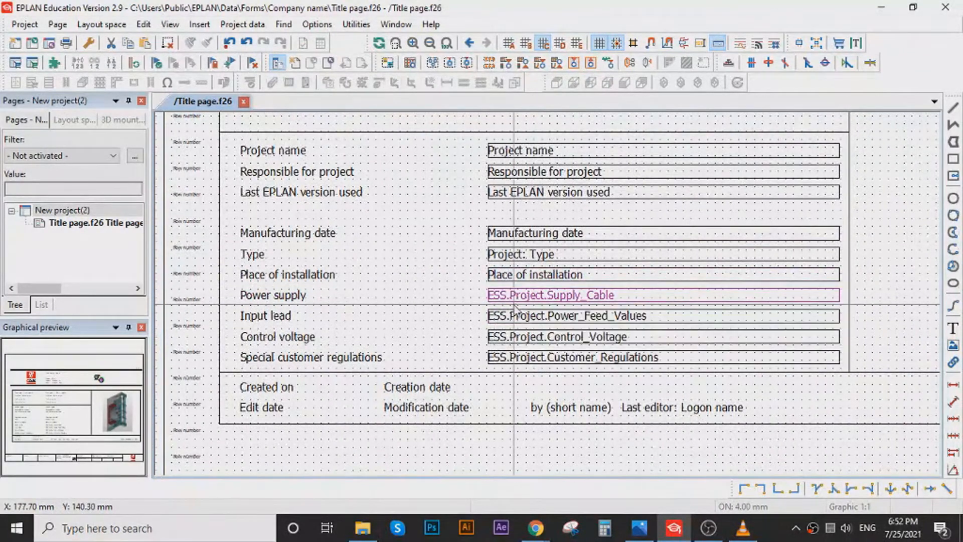
pyautogui.doubleClick(753, 295)
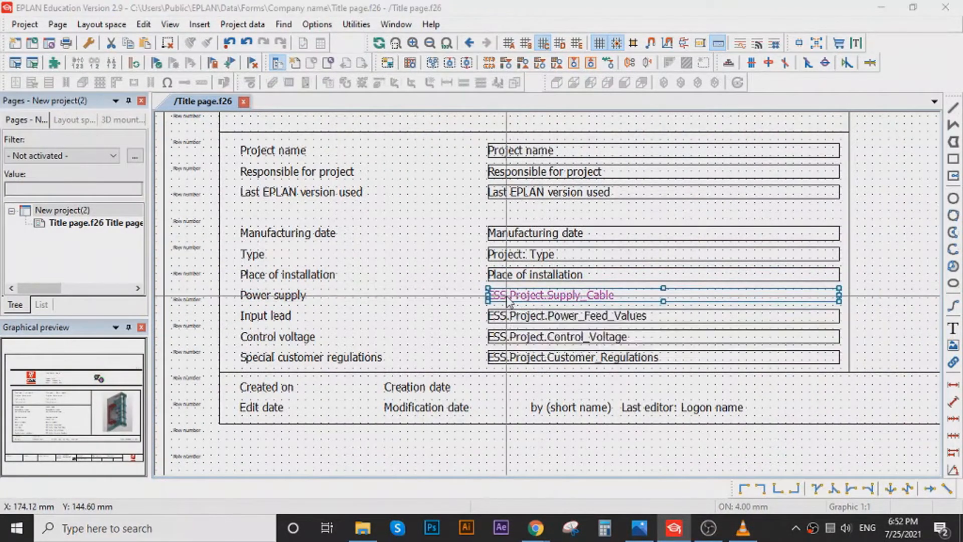
pyautogui.moveTo(441, 68); pyautogui.dragTo(678, 66)
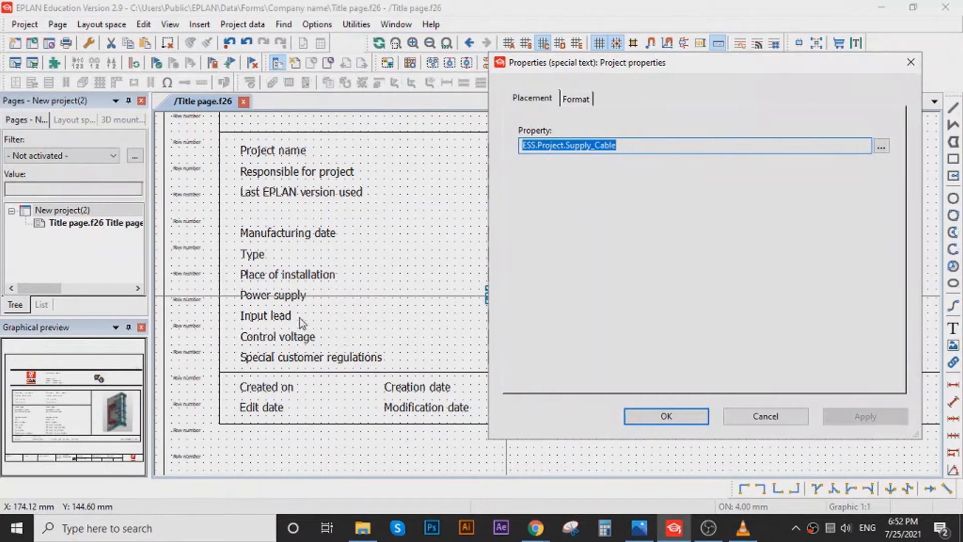
pyautogui.click(882, 147)
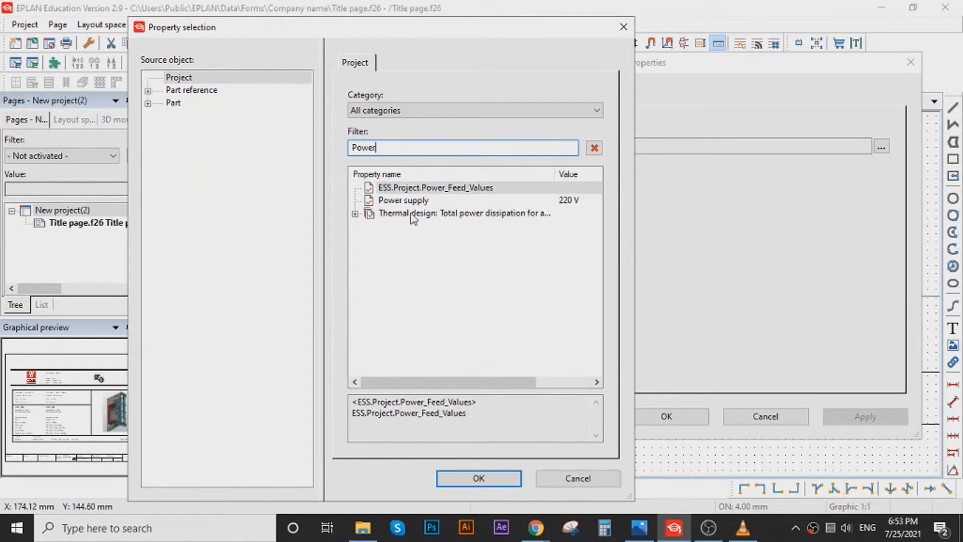
pyautogui.click(407, 200)
pyautogui.click(675, 420)
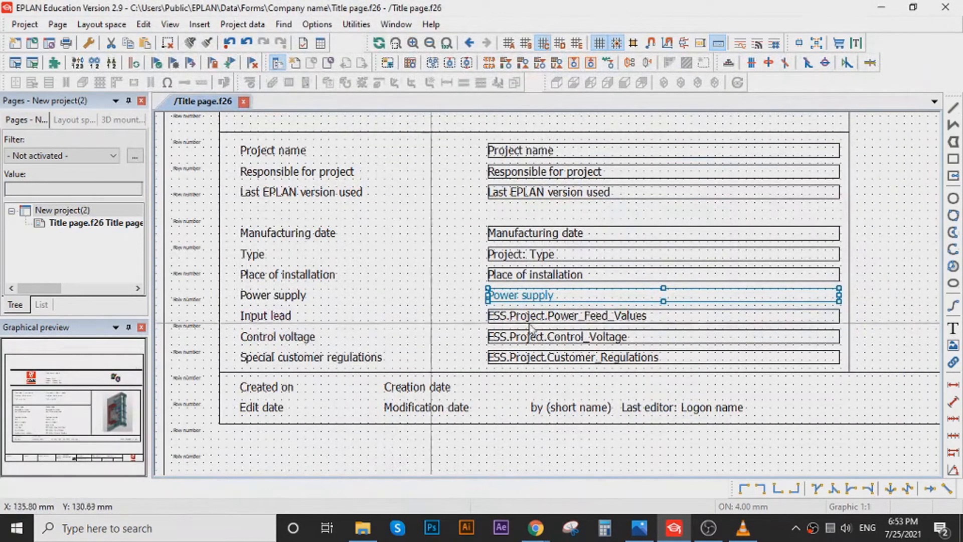
# Assign the Input lead project property to the placeholder text beside the Input lead label.
pyautogui.doubleClick(507, 316)
pyautogui.click(882, 146)
pyautogui.write('Inpu')
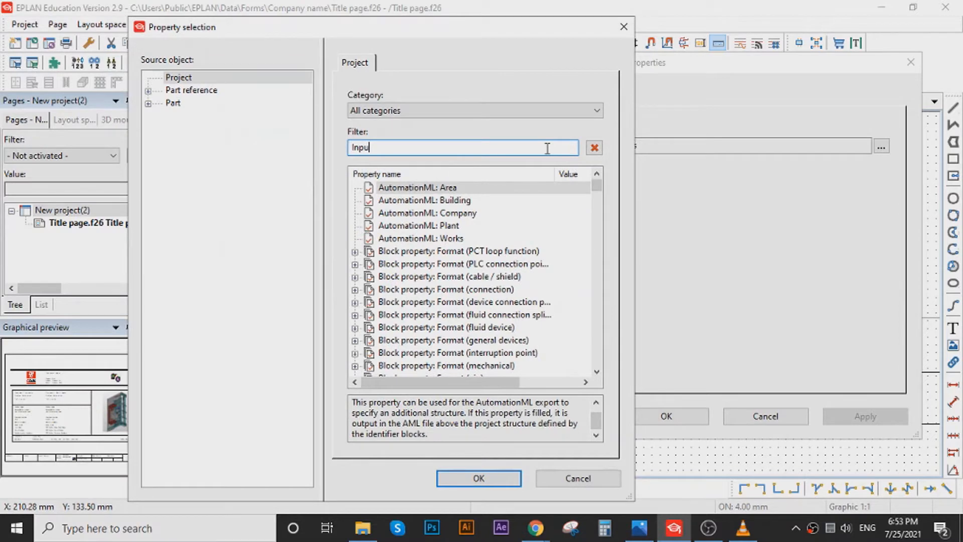
pyautogui.write('t l')
pyautogui.click(447, 188)
pyautogui.click(513, 478)
pyautogui.click(630, 415)
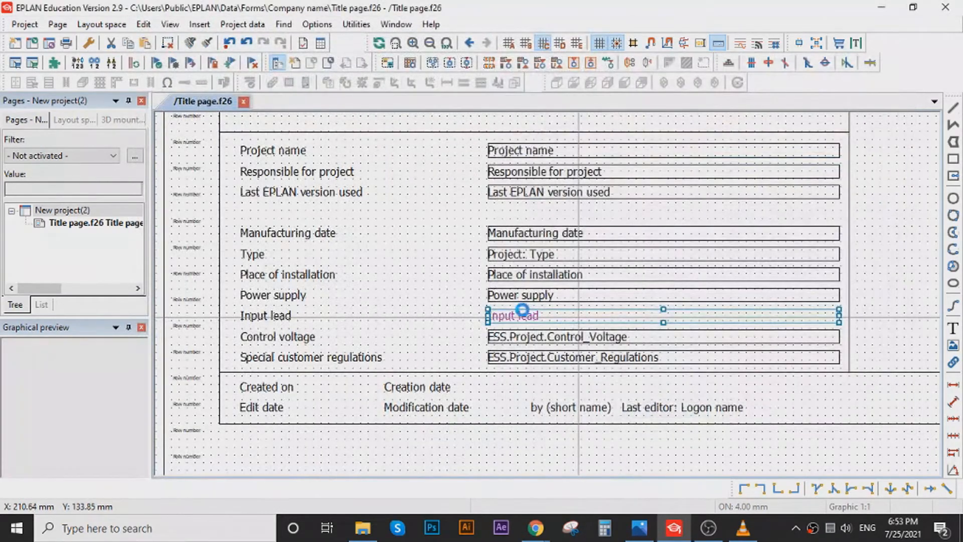
# Switch the placeholder beside the Control voltage label to the Control voltage project property.
pyautogui.doubleClick(526, 339)
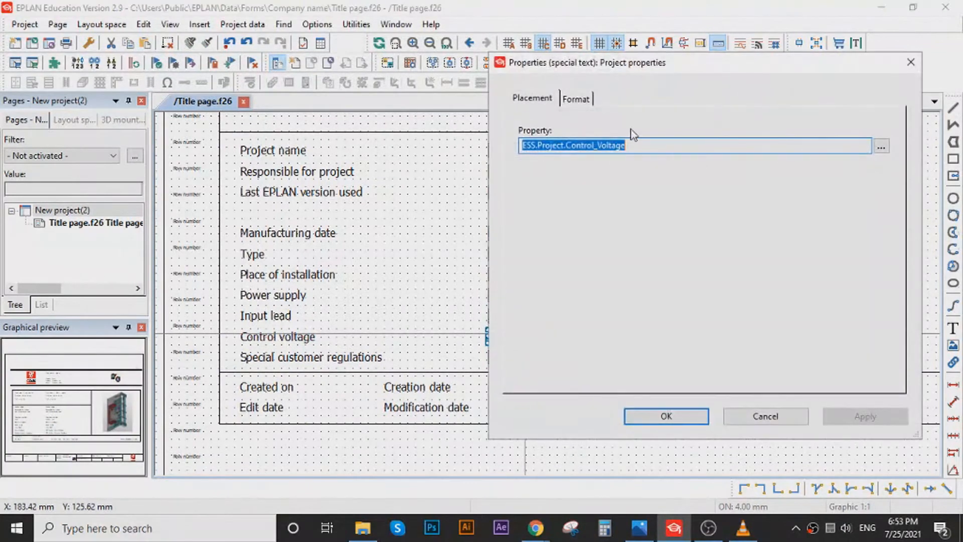
pyautogui.click(881, 147)
pyautogui.write('Control')
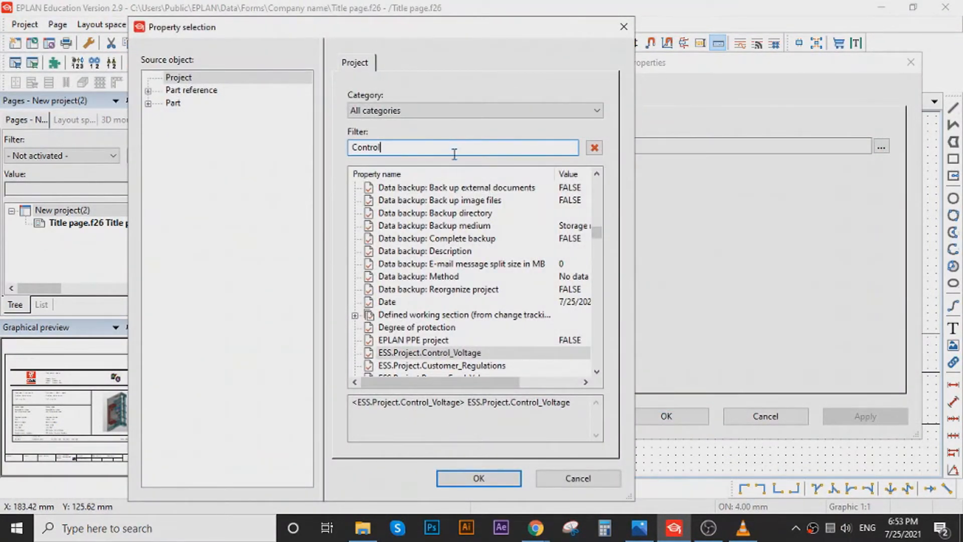
pyautogui.click(419, 189)
pyautogui.click(479, 478)
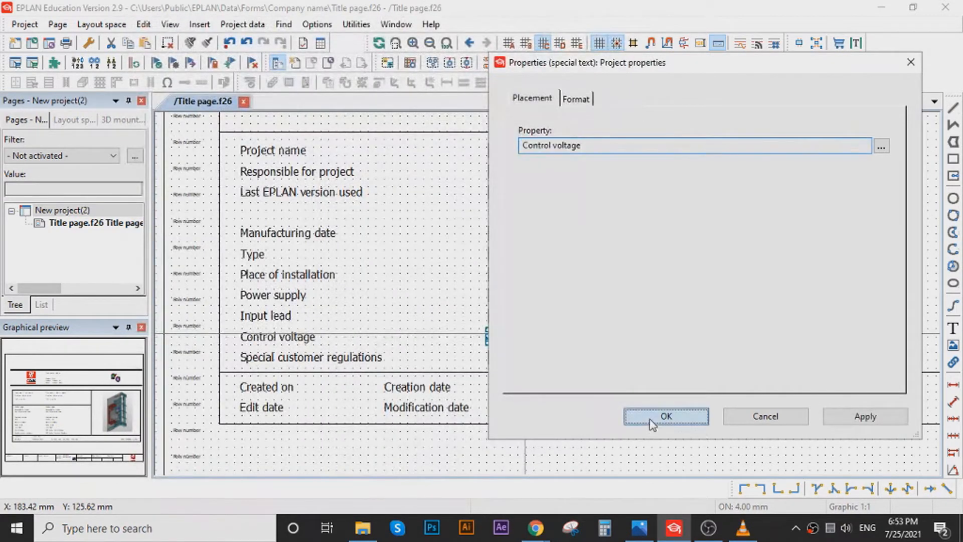
pyautogui.click(653, 420)
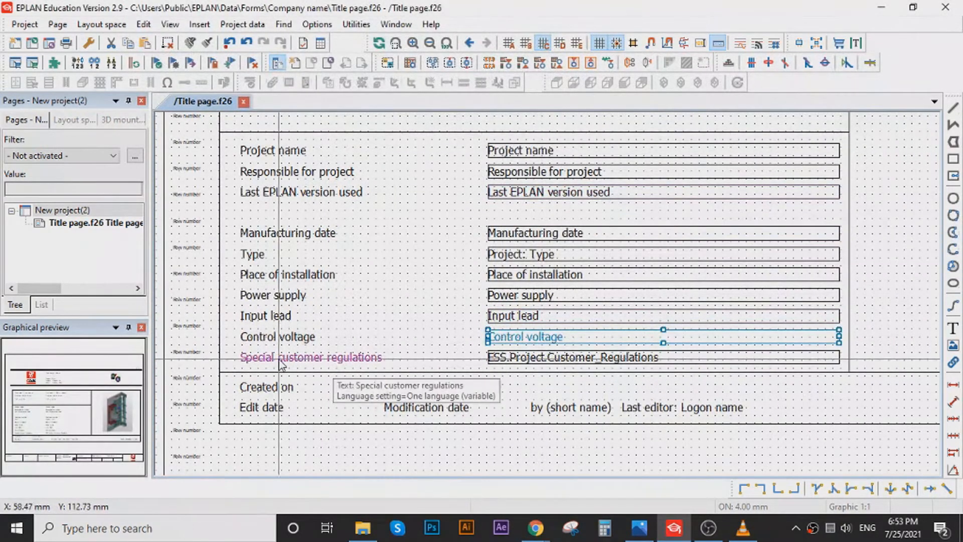
# Find the Regulation project property and assign it to the placeholder beside the Special customer regulations label.
pyautogui.doubleClick(532, 357)
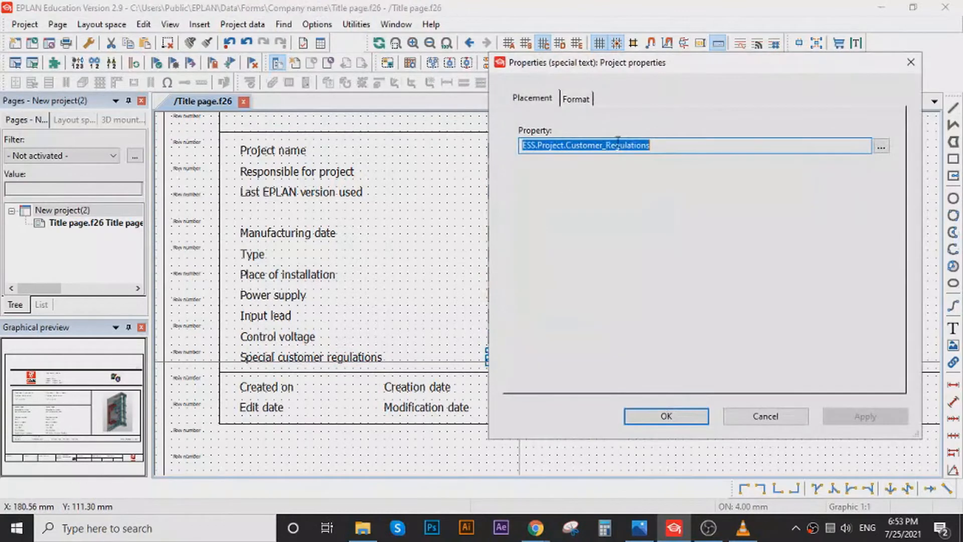
pyautogui.click(881, 147)
pyautogui.write('Regu')
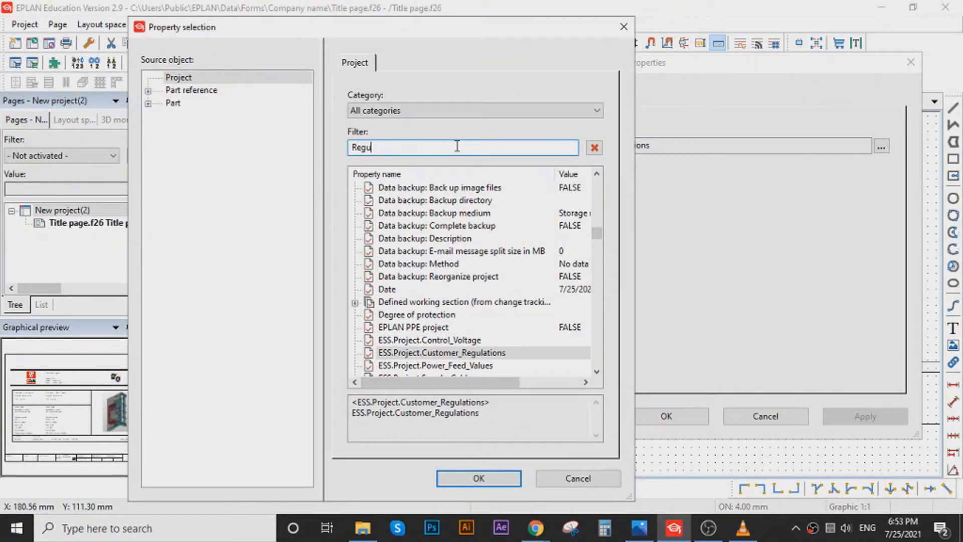
pyautogui.press('BackSpace')
pyautogui.press('BackSpace')
pyautogui.press('BackSpace')
pyautogui.press('BackSpace')
pyautogui.write('R')
pyautogui.press('BackSpace')
pyautogui.write('Special')
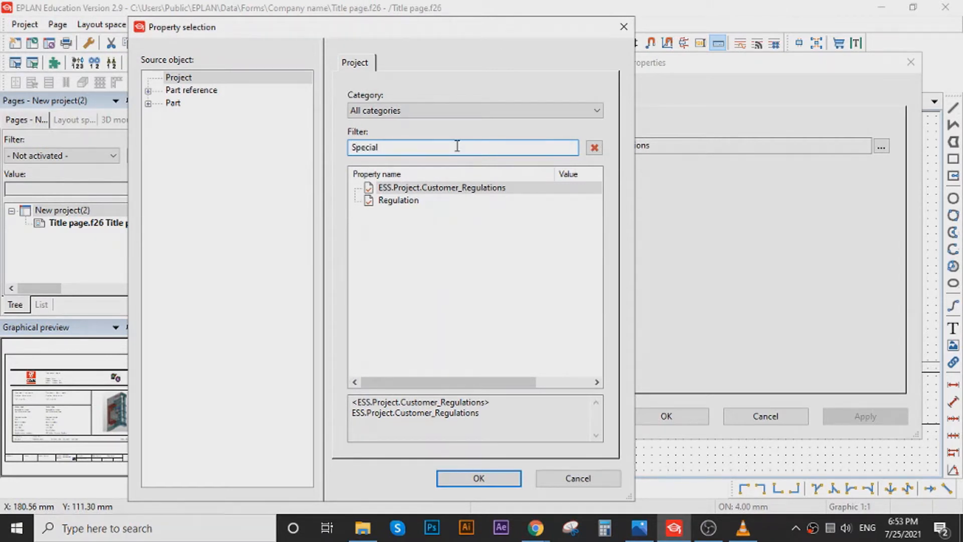
pyautogui.click(408, 148)
pyautogui.press('BackSpace')
pyautogui.press('BackSpace')
pyautogui.press('BackSpace')
pyautogui.write('Regula')
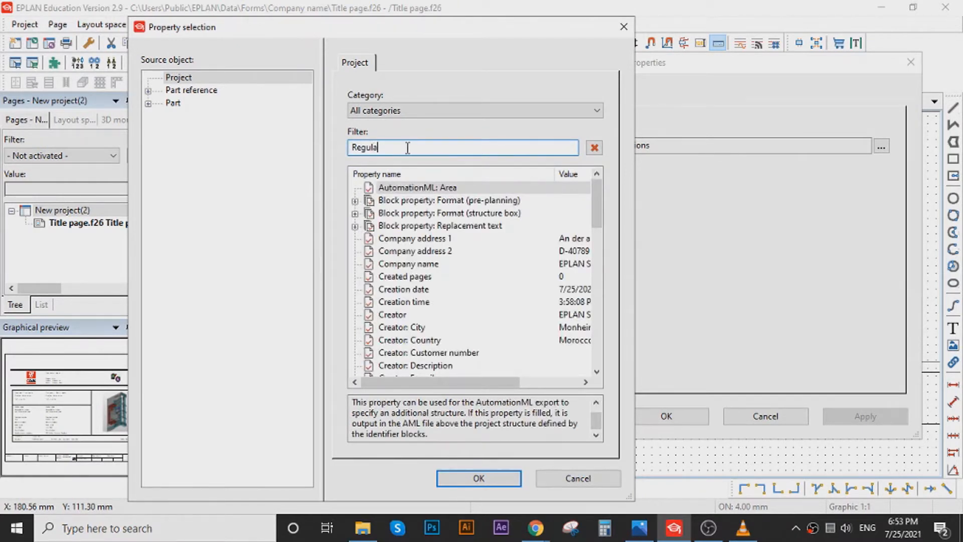
pyautogui.click(400, 200)
pyautogui.click(485, 481)
pyautogui.click(705, 420)
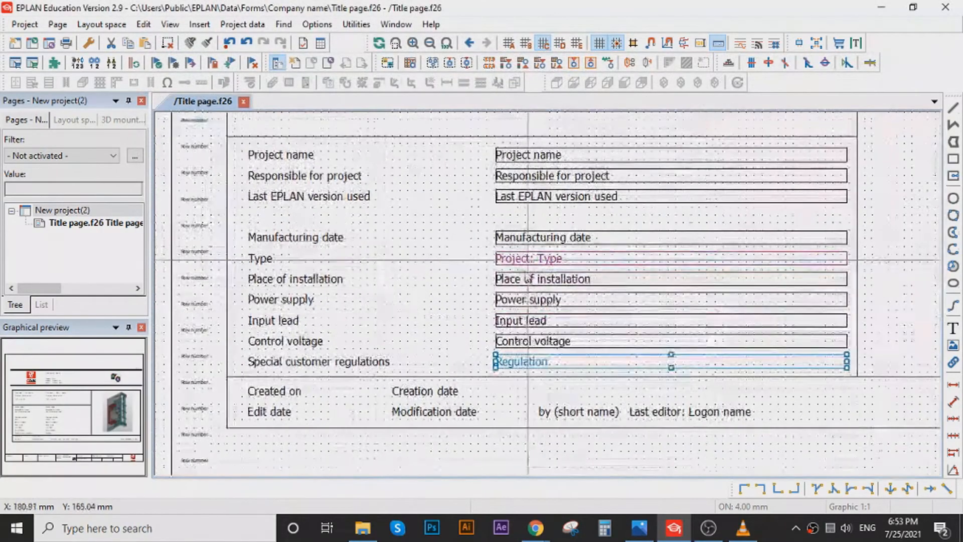
# Examine the revised project data rows, the header and the overall layout of the title page form.
pyautogui.scroll(-2, 440, 293)
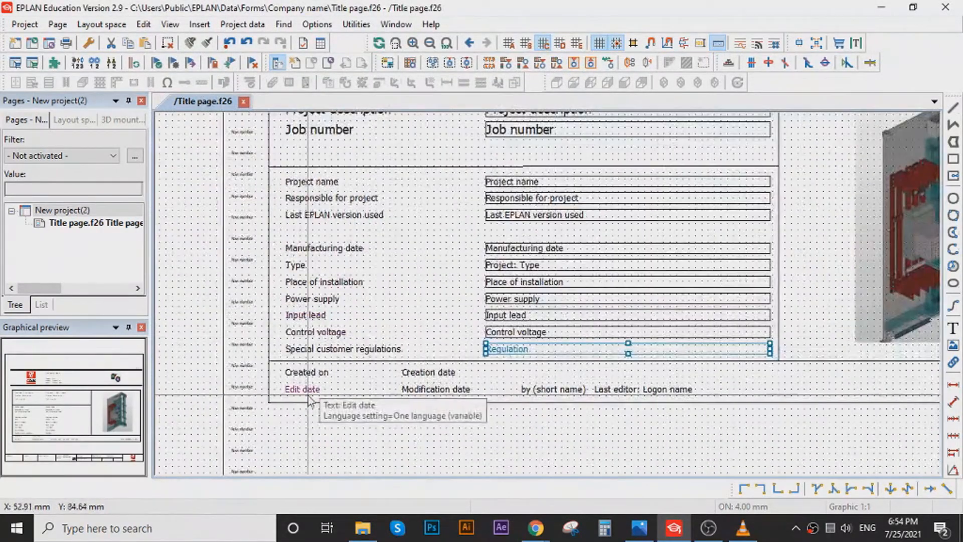
pyautogui.scroll(1, 311, 397)
pyautogui.scroll(2, 590, 164)
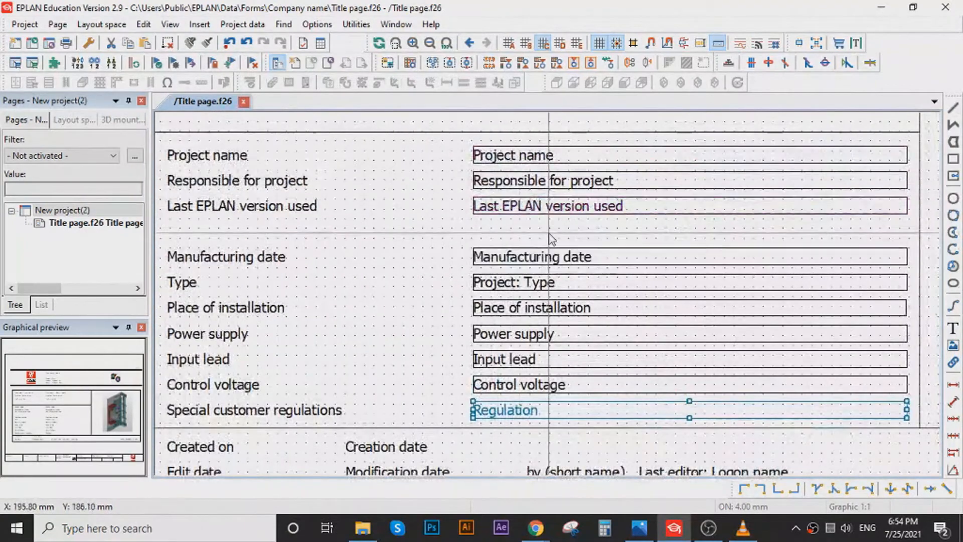
pyautogui.scroll(-1, 549, 236)
pyautogui.scroll(-3, 659, 237)
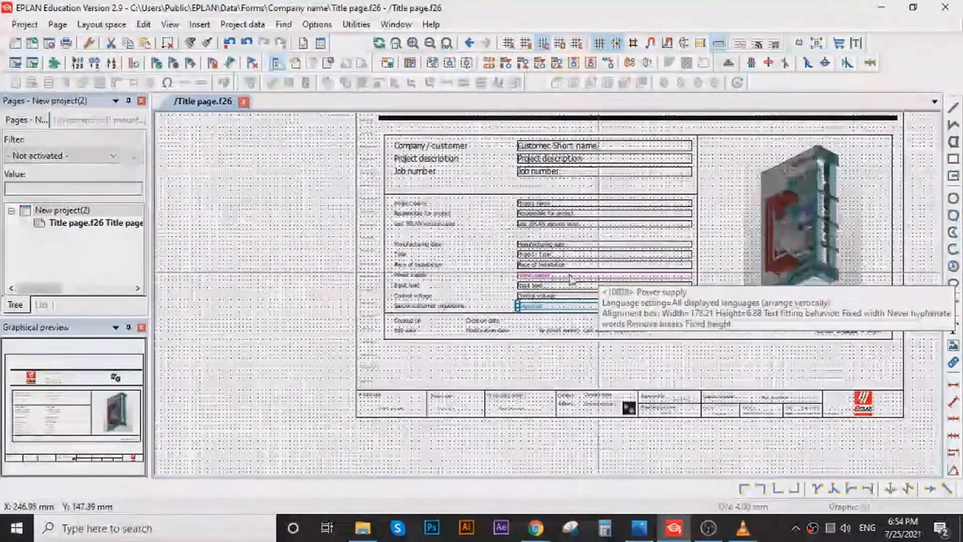
pyautogui.scroll(4, 659, 237)
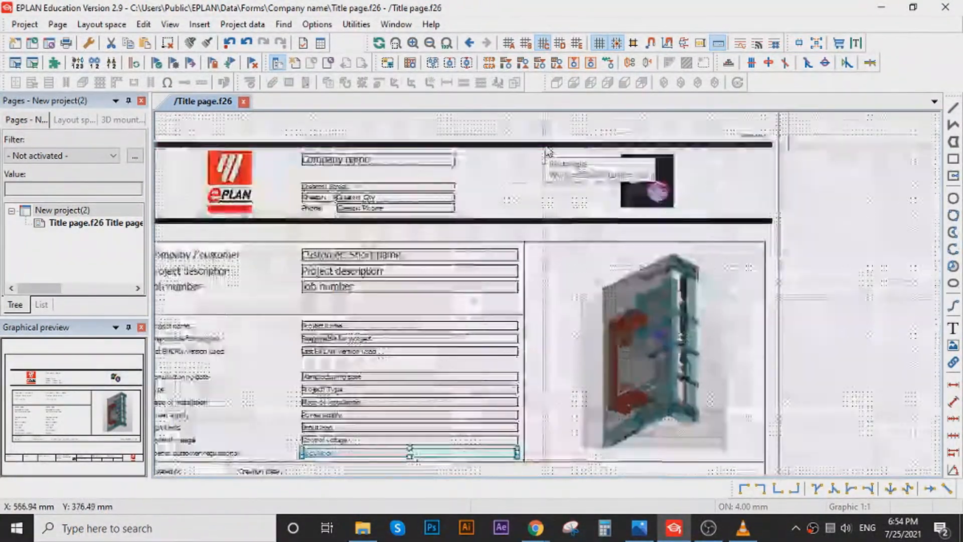
pyautogui.scroll(-4, 551, 155)
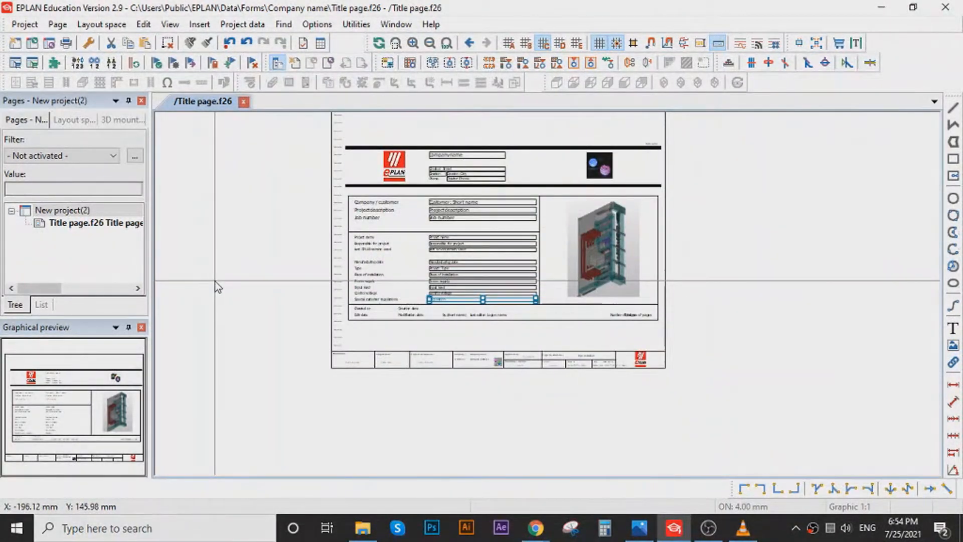
pyautogui.scroll(2, 597, 295)
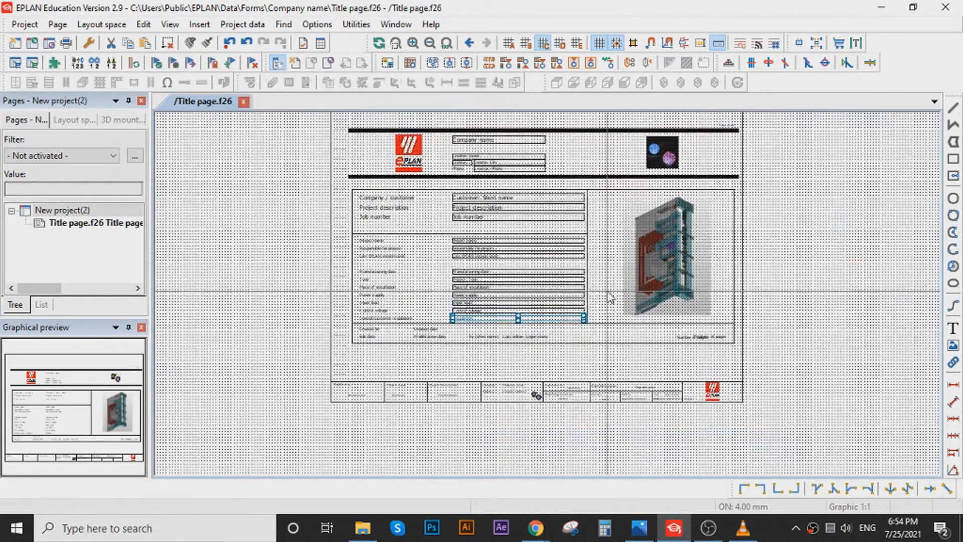
pyautogui.scroll(-1, 582, 316)
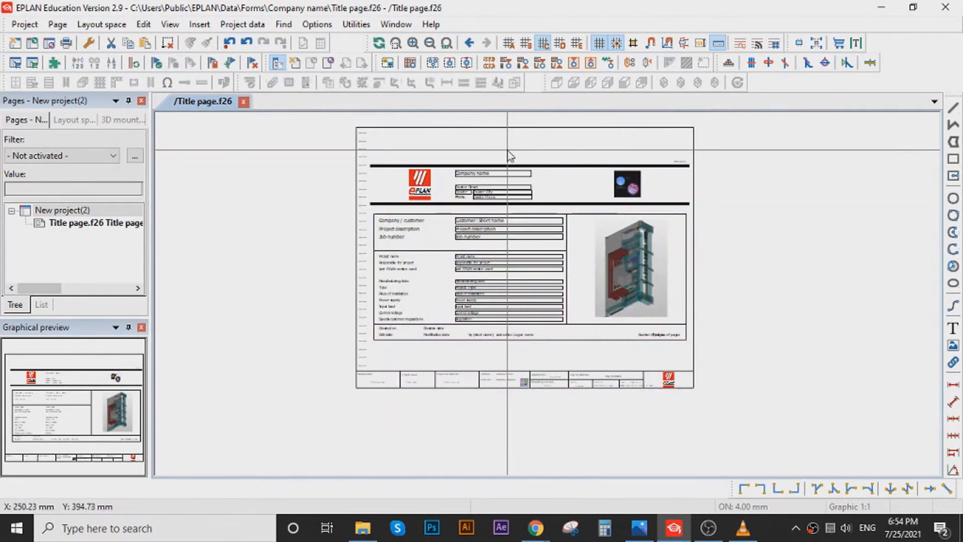
pyautogui.scroll(3, 502, 236)
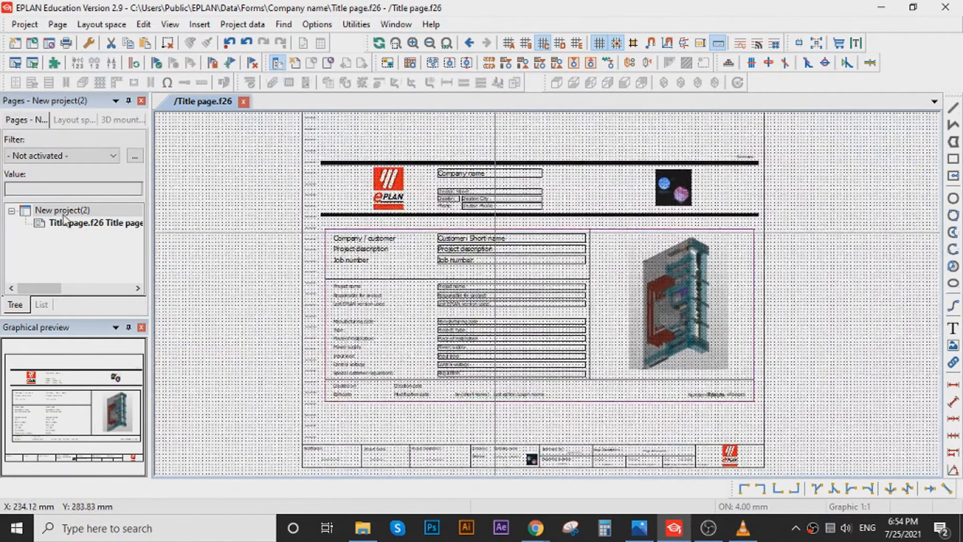
# Open the project properties of New project(2) and move the dialog aside so the form's field labels stay in view.
pyautogui.click(67, 210)
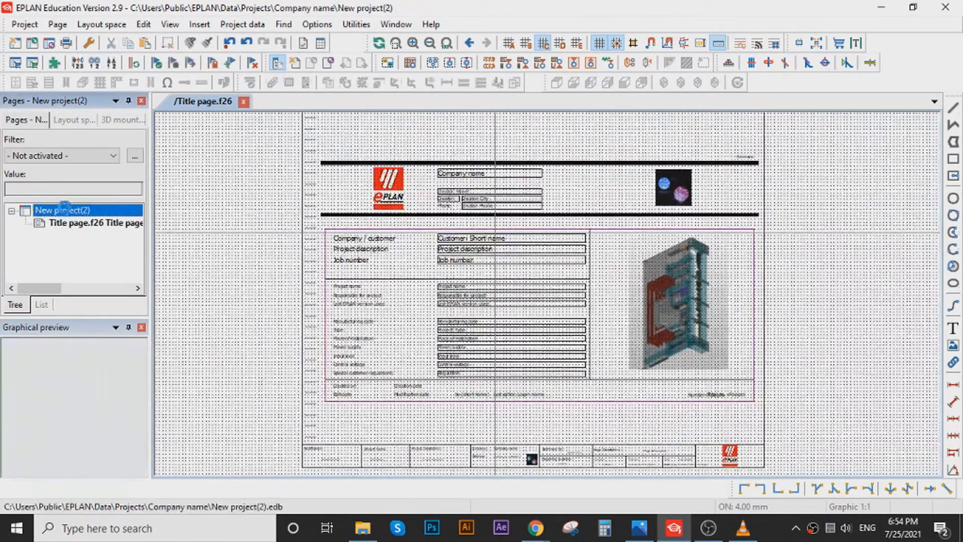
pyautogui.rightClick(68, 214)
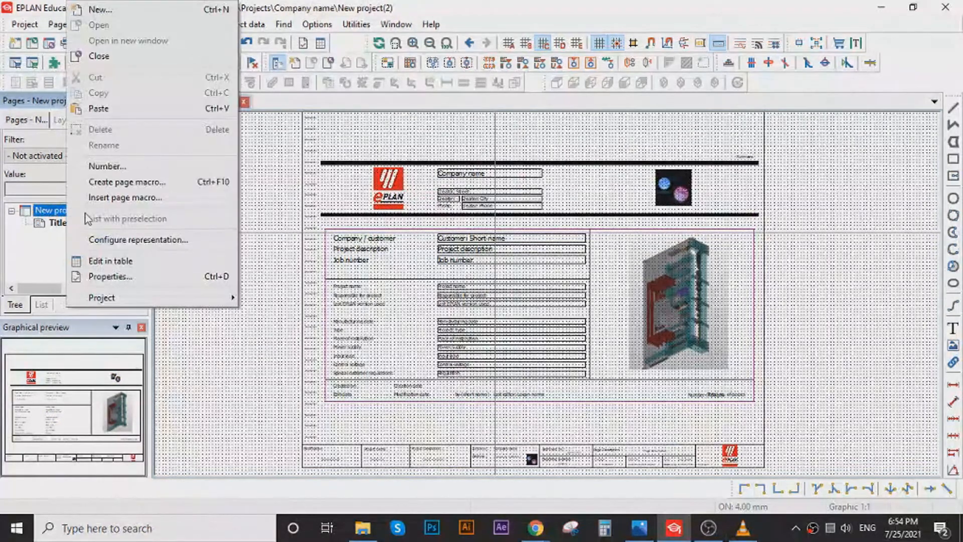
pyautogui.click(93, 318)
pyautogui.moveTo(247, 62); pyautogui.dragTo(795, 43)
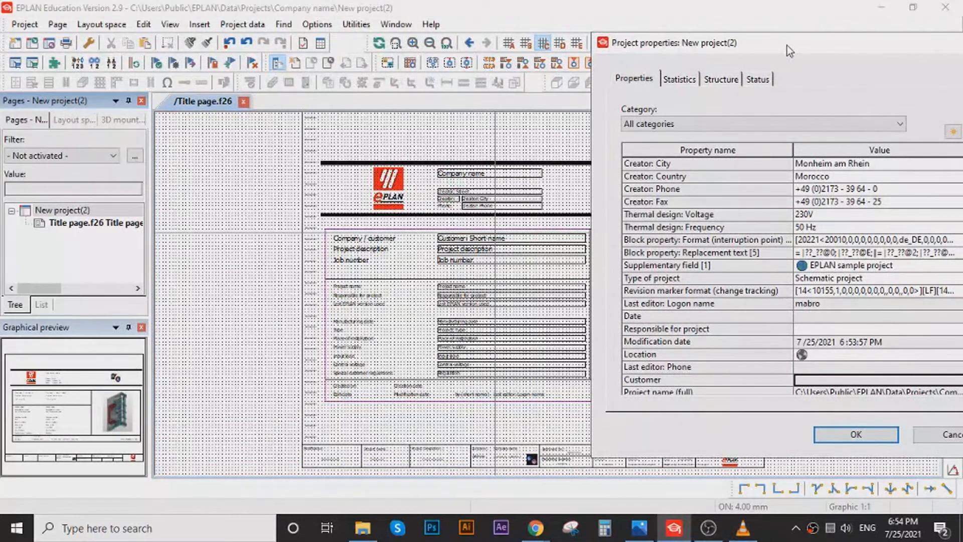
pyautogui.moveTo(787, 46); pyautogui.dragTo(750, 22)
pyautogui.scroll(5, 817, 188)
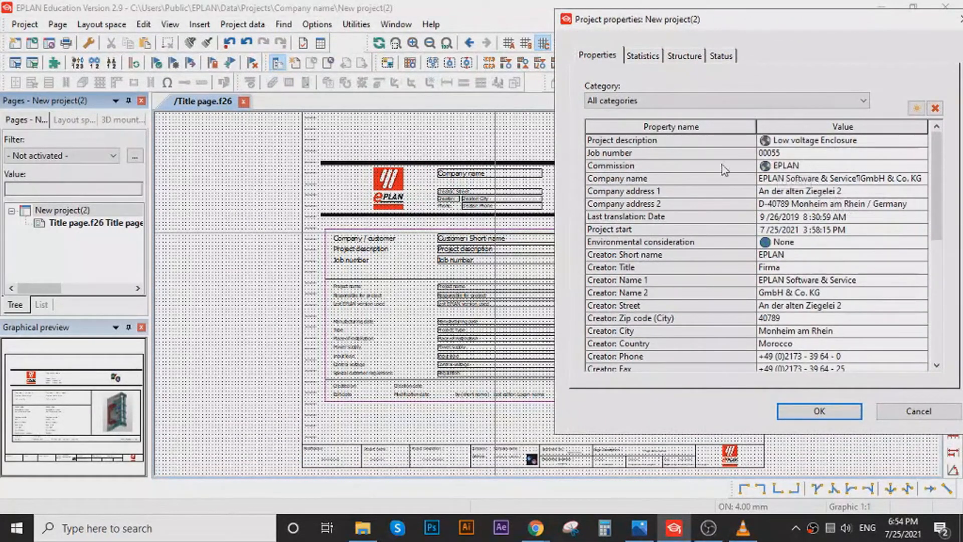
# Review the project's property list and the properties available to add, comparing them with the fields on the title page form.
pyautogui.click(846, 144)
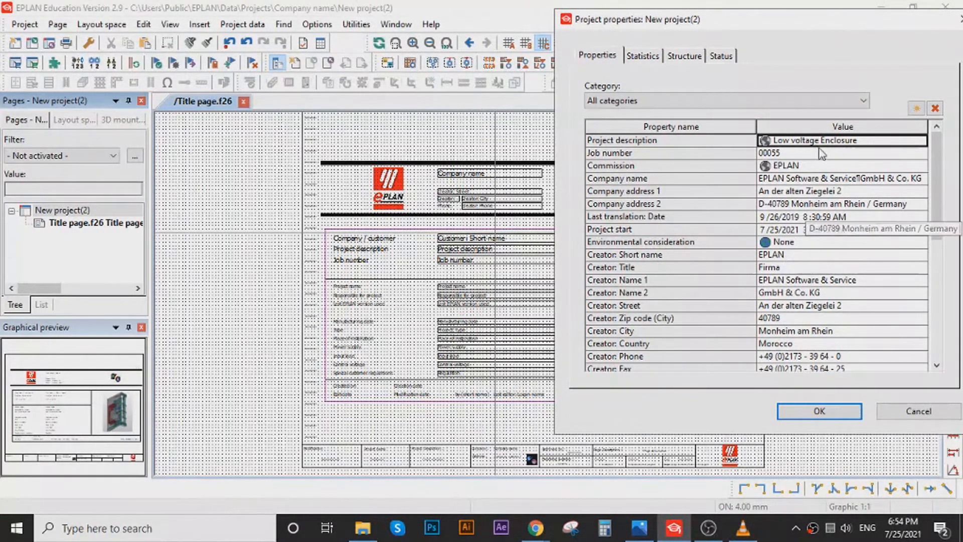
pyautogui.click(916, 108)
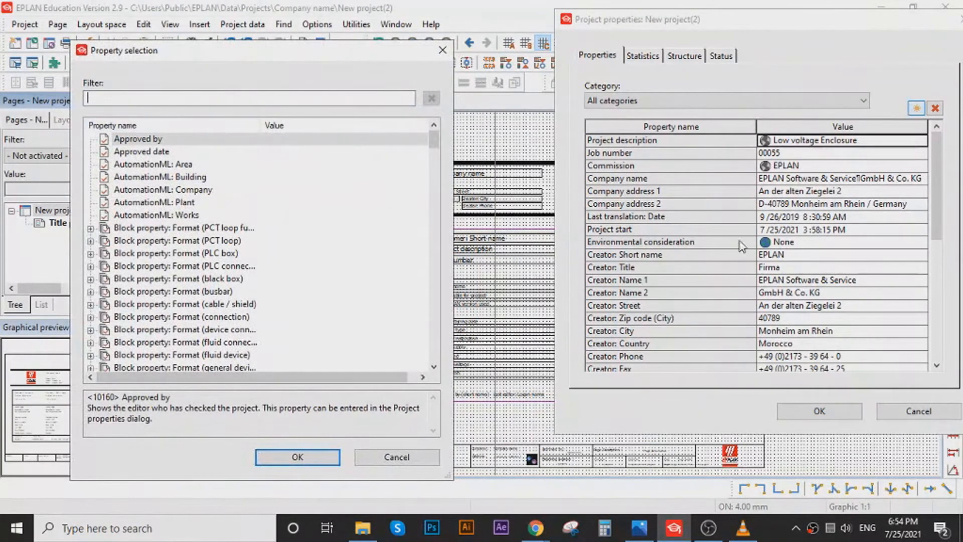
pyautogui.click(430, 464)
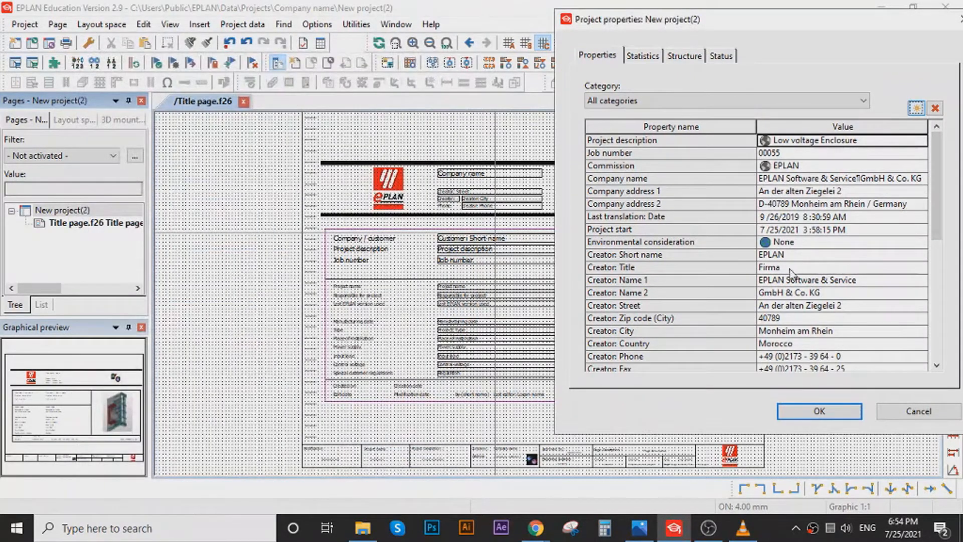
pyautogui.scroll(-2, 799, 233)
pyautogui.scroll(-3, 788, 233)
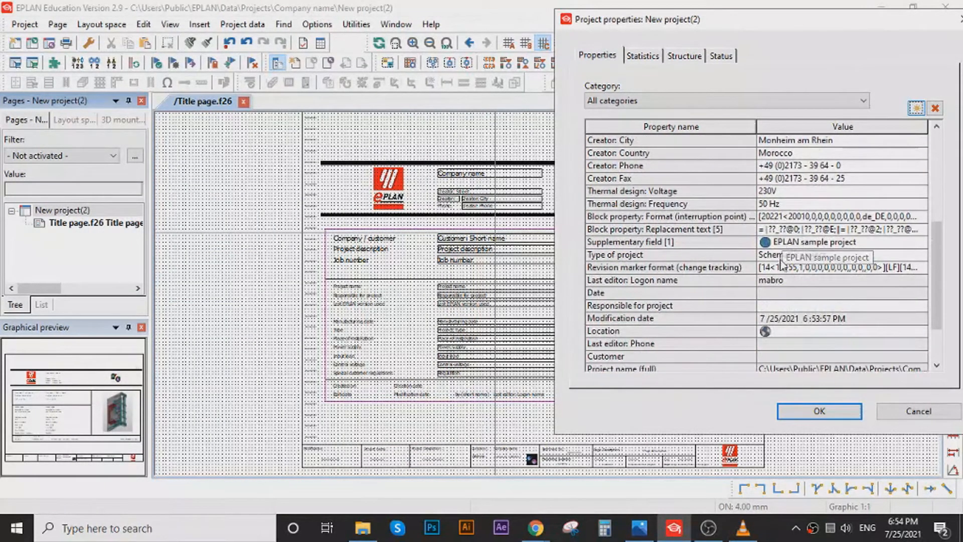
pyautogui.scroll(2, 782, 321)
pyautogui.scroll(-3, 782, 316)
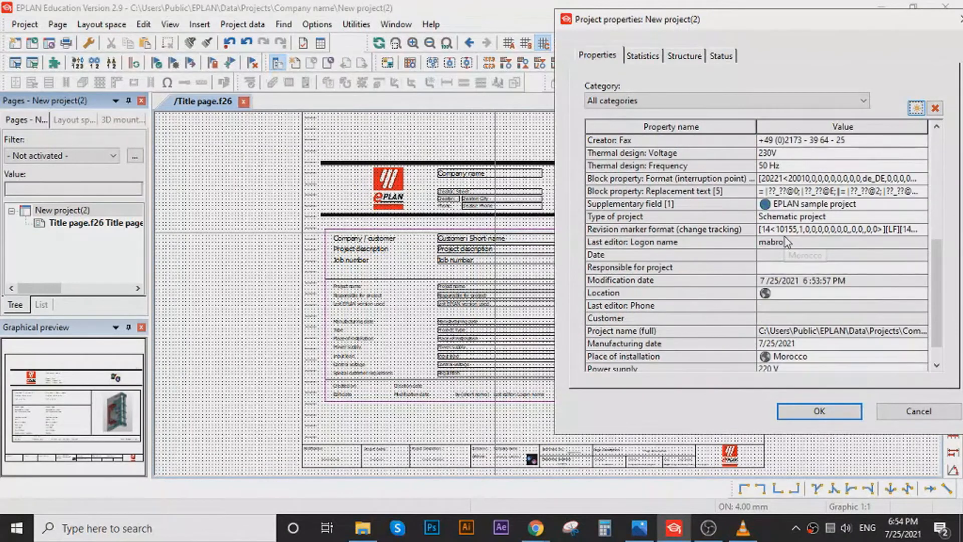
pyautogui.scroll(2, 782, 316)
pyautogui.scroll(4, 798, 317)
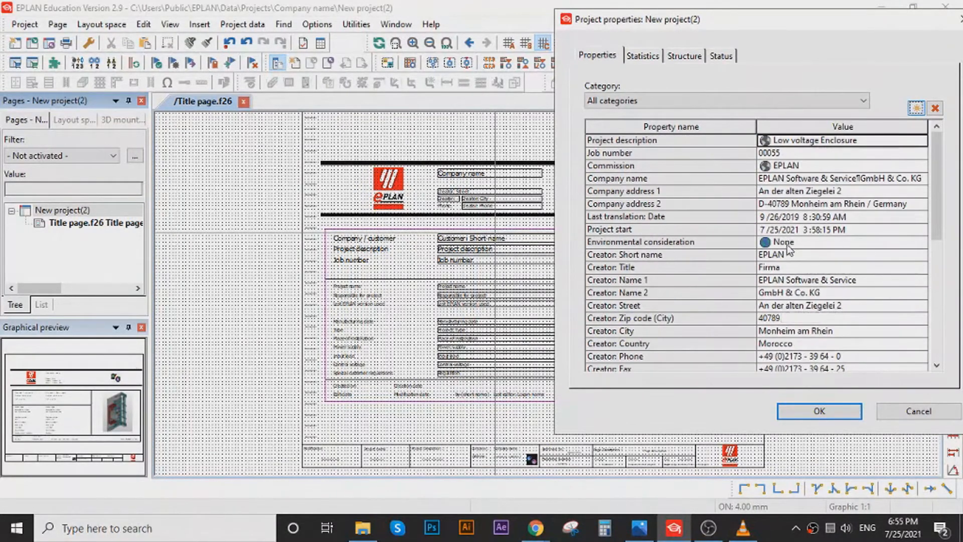
# Add the Customer: Short name property to the project and set its value to Schneider Electric.
pyautogui.click(917, 108)
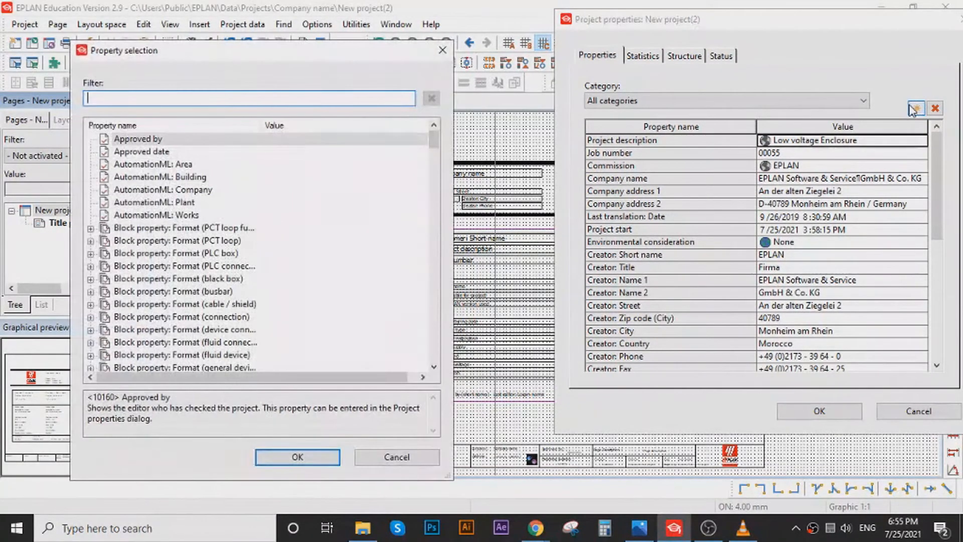
pyautogui.moveTo(264, 58); pyautogui.dragTo(216, 59)
pyautogui.write('Customer')
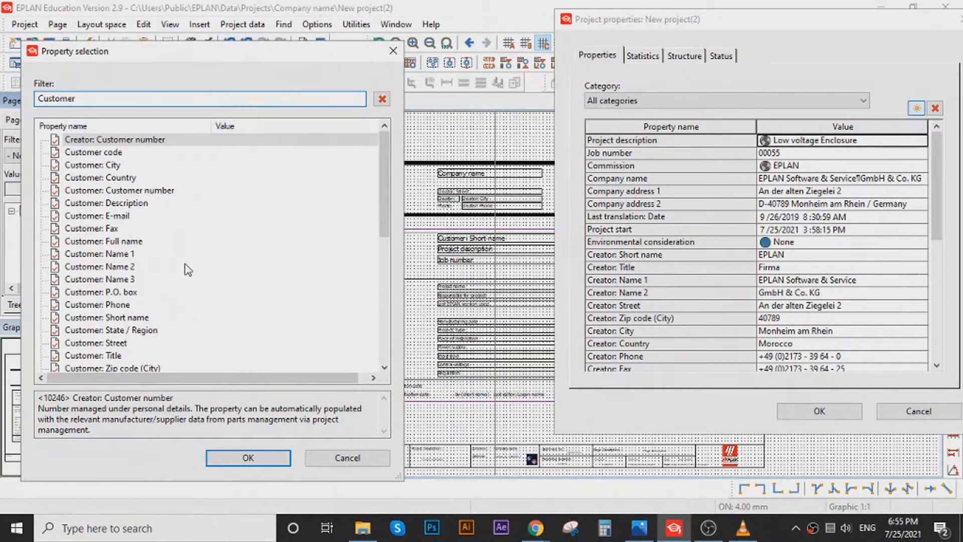
pyautogui.click(134, 320)
pyautogui.click(244, 458)
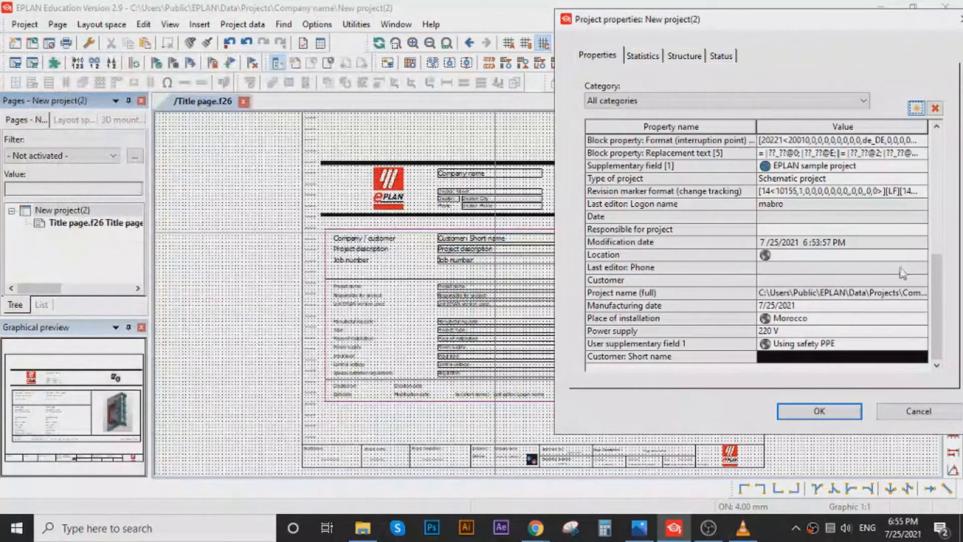
pyautogui.click(814, 358)
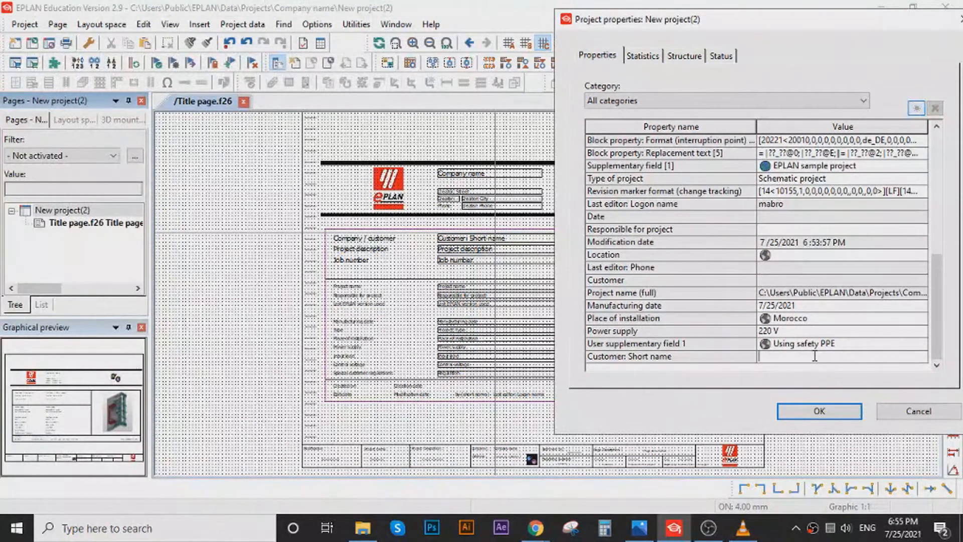
pyautogui.write('Schneider Electric')
pyautogui.press('Return')
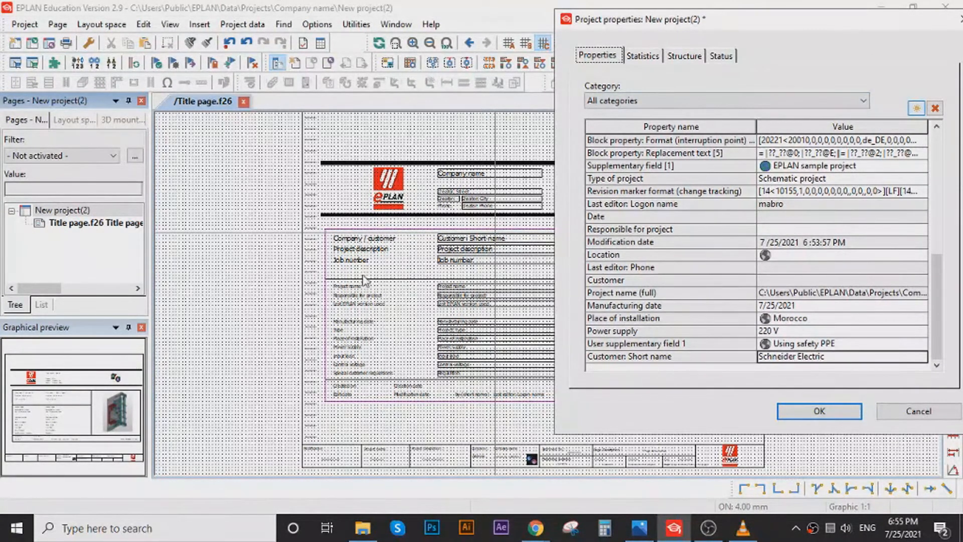
# Check the Job number and Project name (full) properties against the form's fields and apply the project property changes.
pyautogui.scroll(8, 767, 219)
pyautogui.click(822, 153)
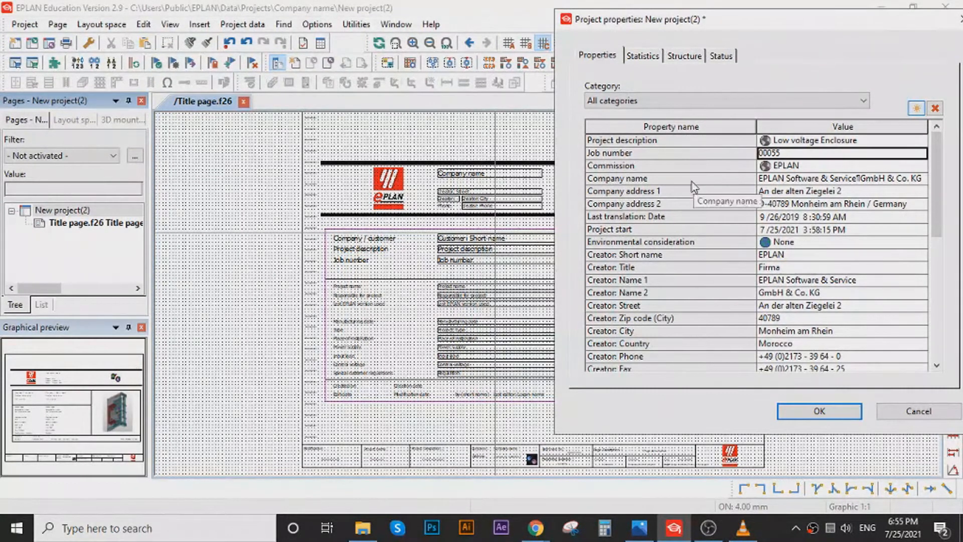
pyautogui.scroll(-1, 715, 246)
pyautogui.scroll(1, 715, 246)
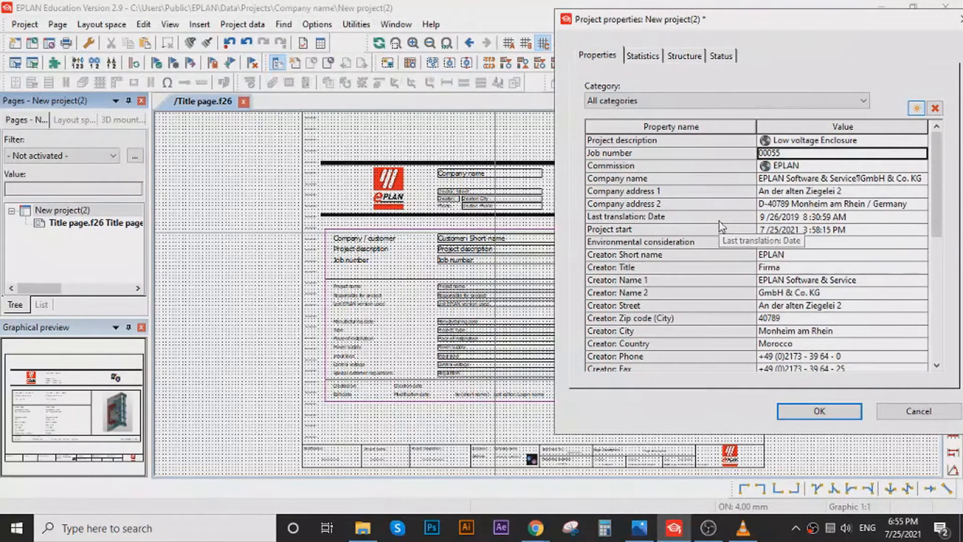
pyautogui.scroll(-4, 719, 223)
pyautogui.scroll(-2, 719, 224)
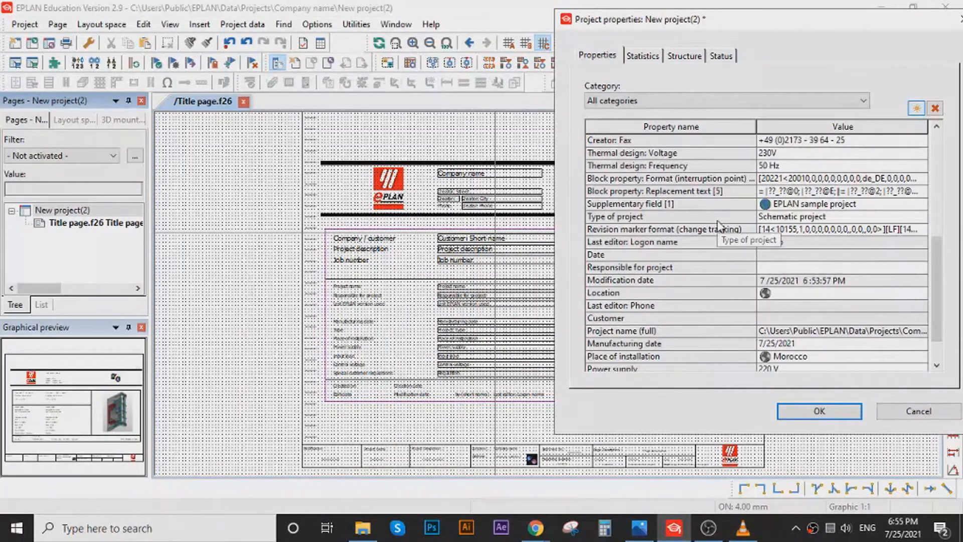
pyautogui.scroll(-1, 719, 226)
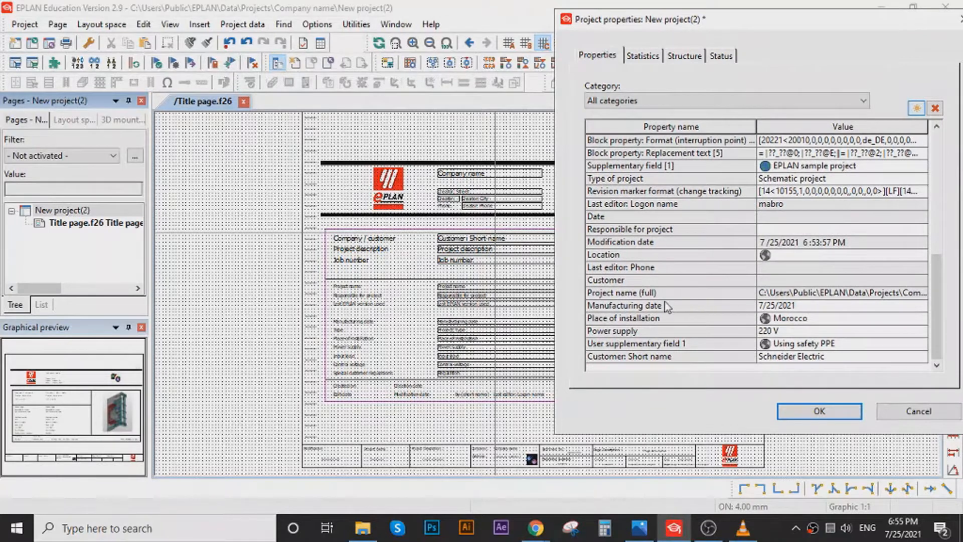
pyautogui.click(809, 294)
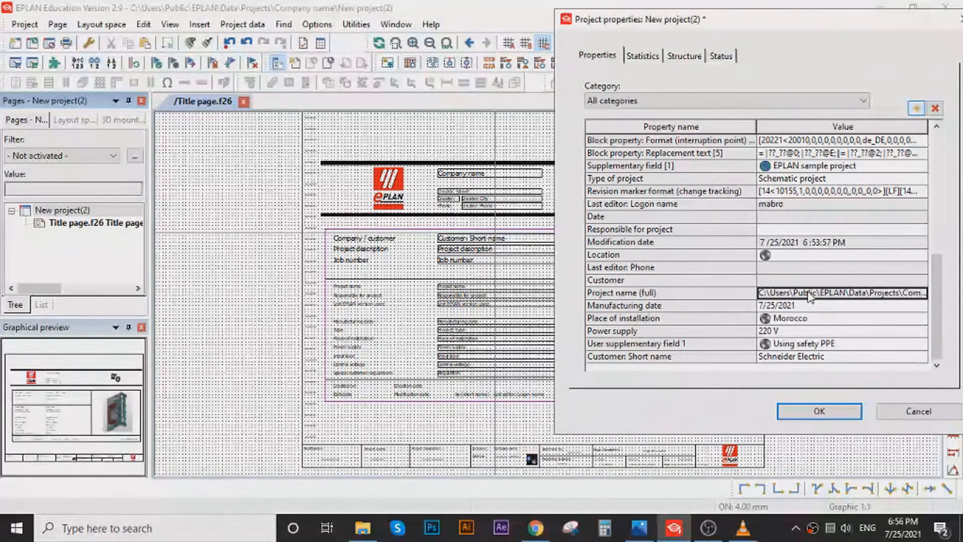
pyautogui.click(790, 419)
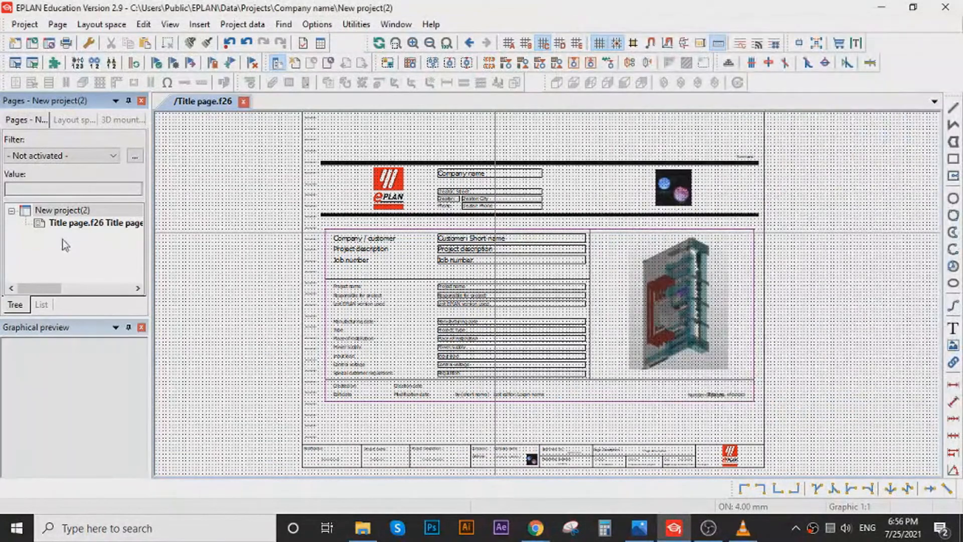
# Reopen the project properties of New project(2) and compare the listed properties with the form's data rows.
pyautogui.click(63, 210)
pyautogui.scroll(2, 536, 343)
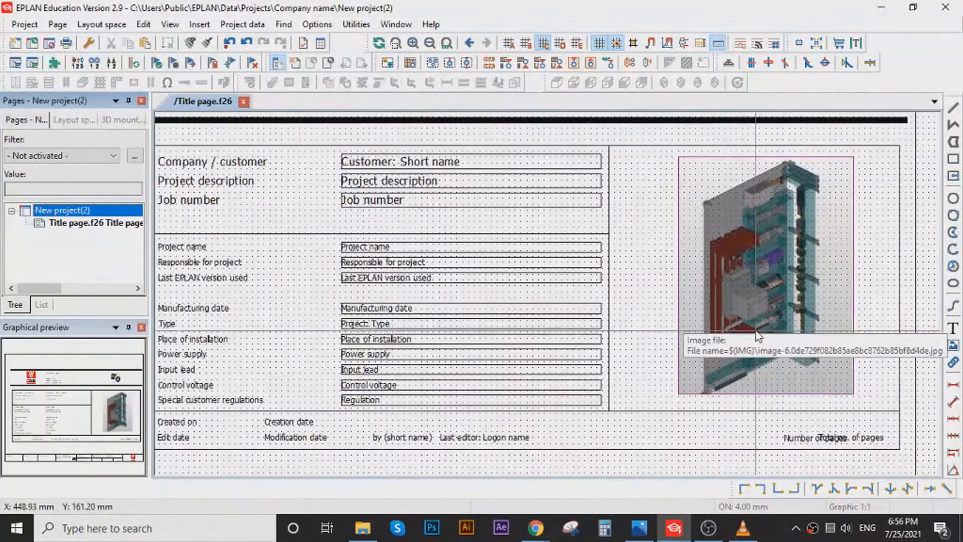
pyautogui.rightClick(59, 211)
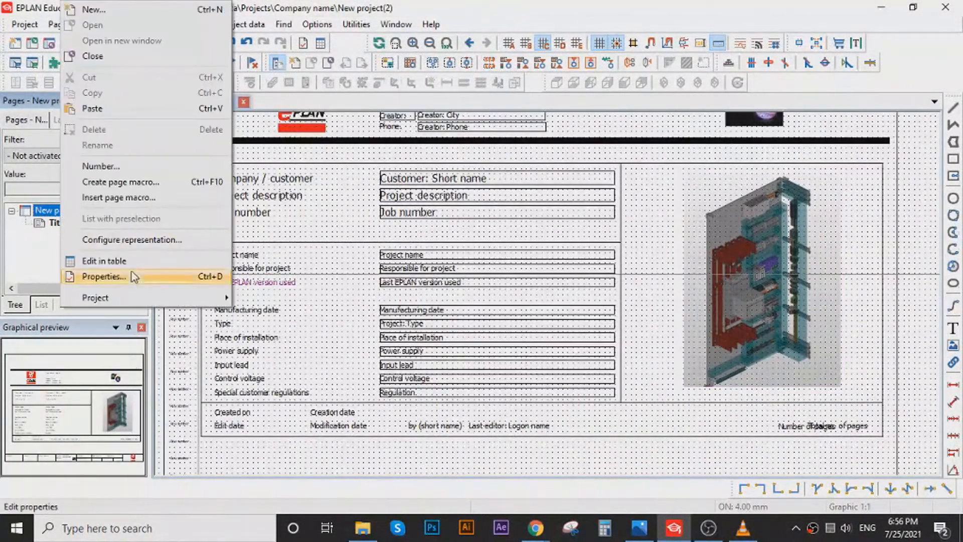
pyautogui.click(100, 278)
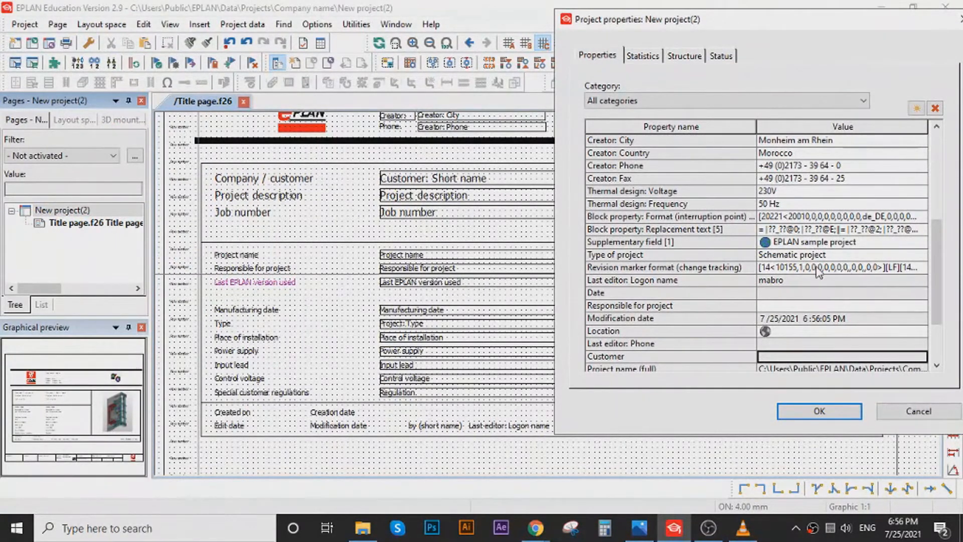
pyautogui.scroll(-1, 819, 275)
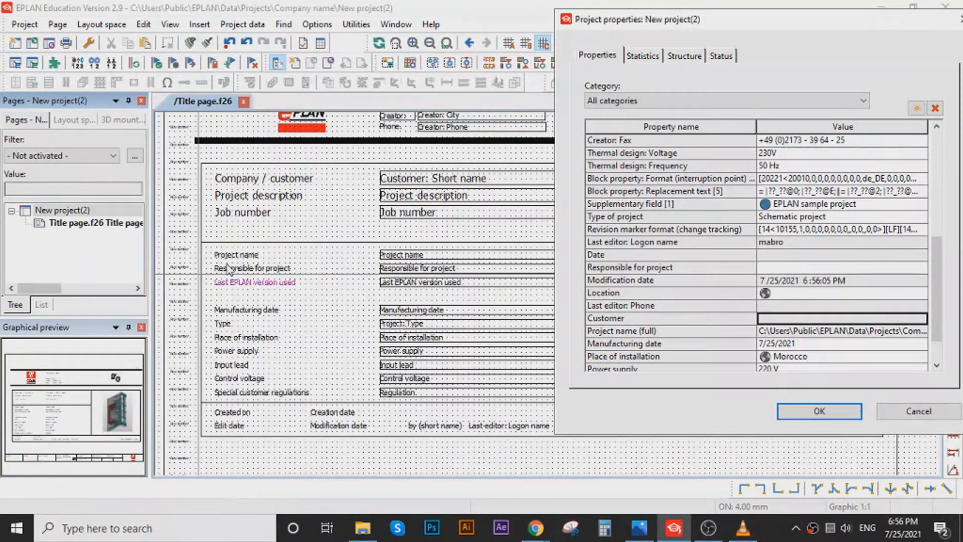
pyautogui.scroll(6, 757, 221)
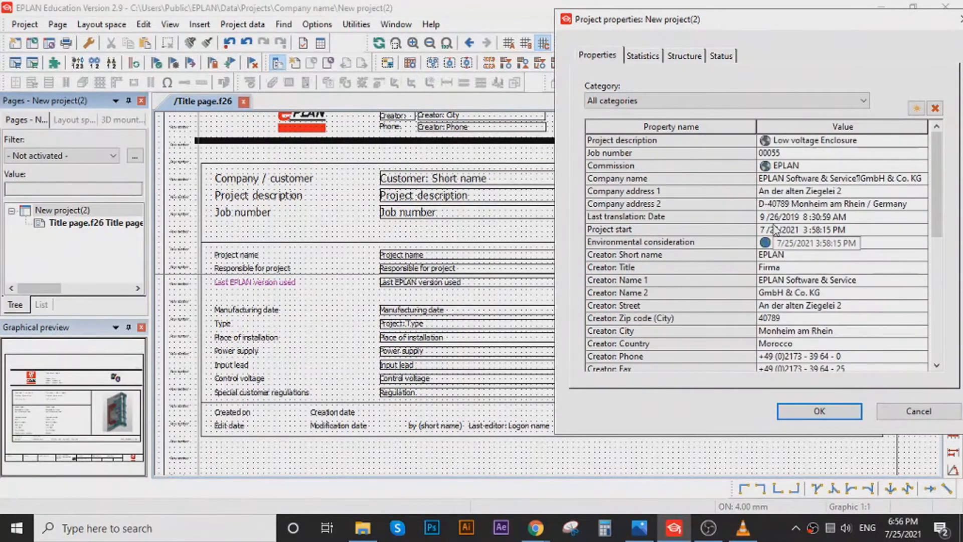
# Search the properties available to add for "Responsible" while keeping the form's labels in view.
pyautogui.click(916, 109)
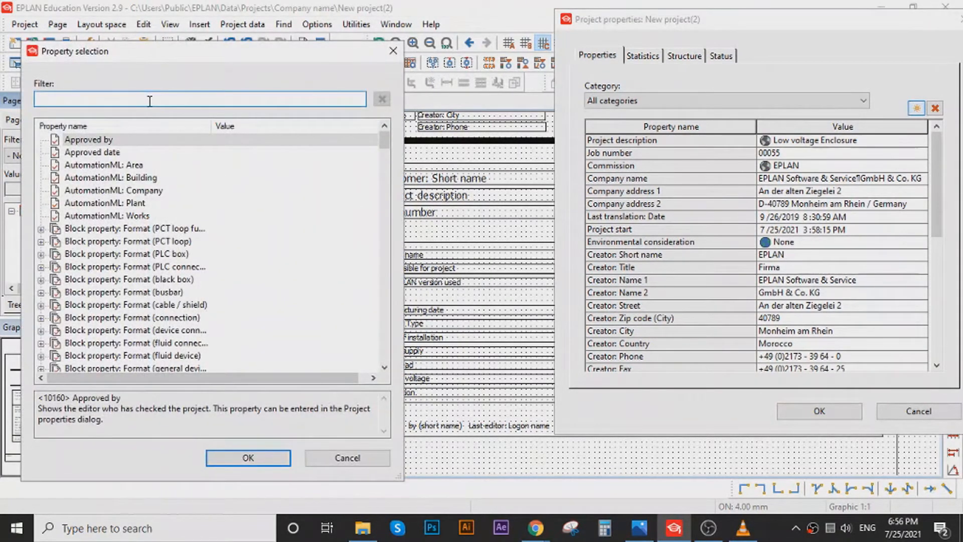
pyautogui.write('Re')
pyautogui.press('BackSpace')
pyautogui.press('BackSpace')
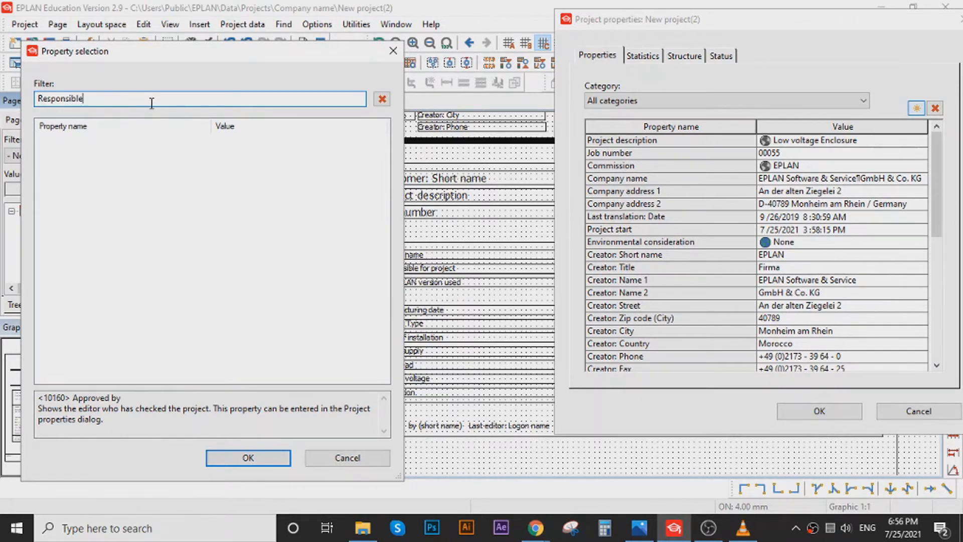
pyautogui.moveTo(148, 55)
pyautogui.mouseDown()
pyautogui.moveTo(118, 89)
pyautogui.moveTo(15, 90)
pyautogui.moveTo(596, 82)
pyautogui.moveTo(565, 53)
pyautogui.moveTo(608, 59)
pyautogui.moveTo(582, 61)
pyautogui.mouseUp()
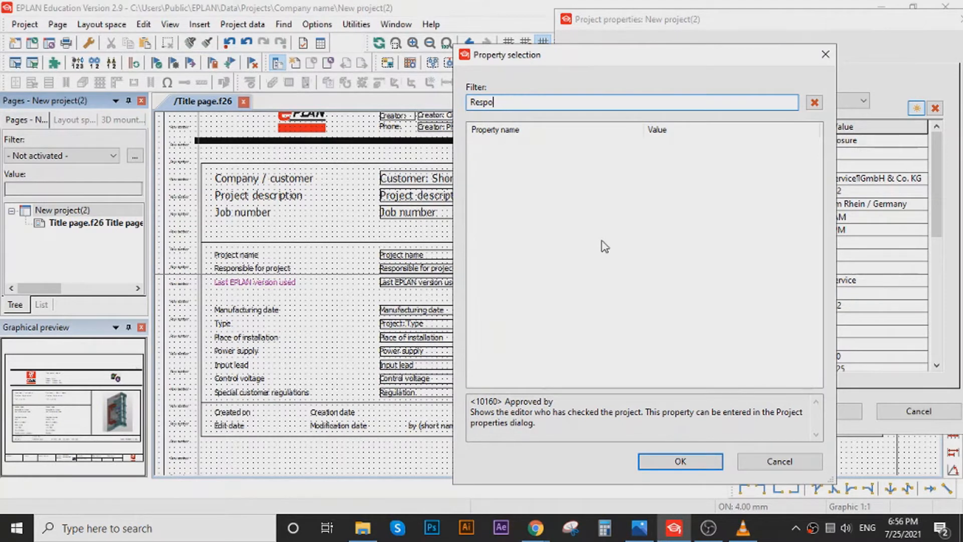
pyautogui.click(781, 464)
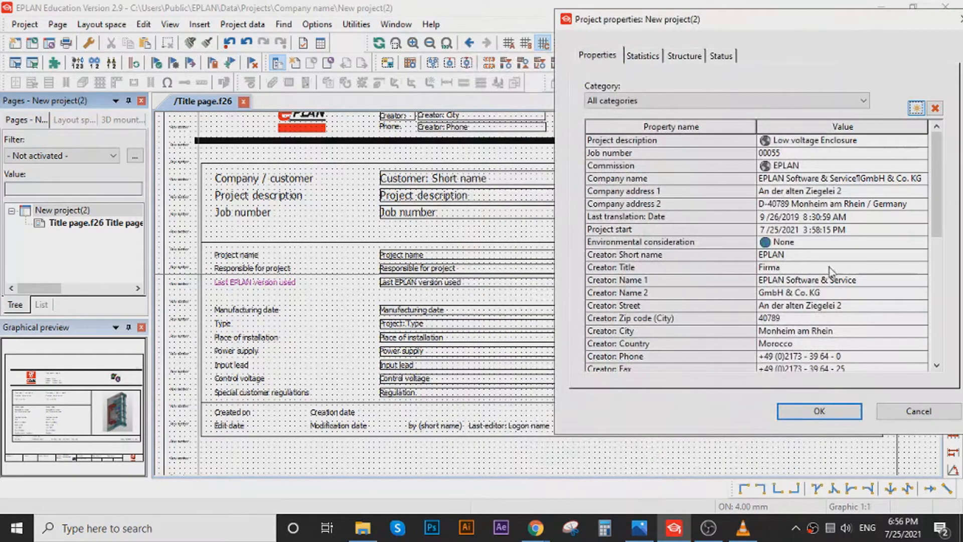
# Clear the property filter and search the available properties again using "Resp".
pyautogui.click(917, 108)
pyautogui.click(617, 103)
pyautogui.click(814, 102)
pyautogui.click(557, 102)
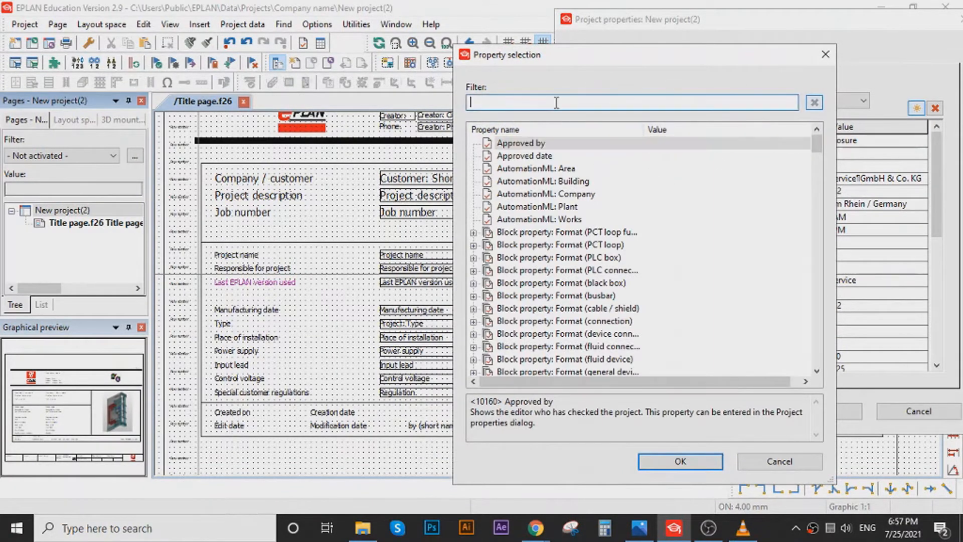
pyautogui.write('Resp')
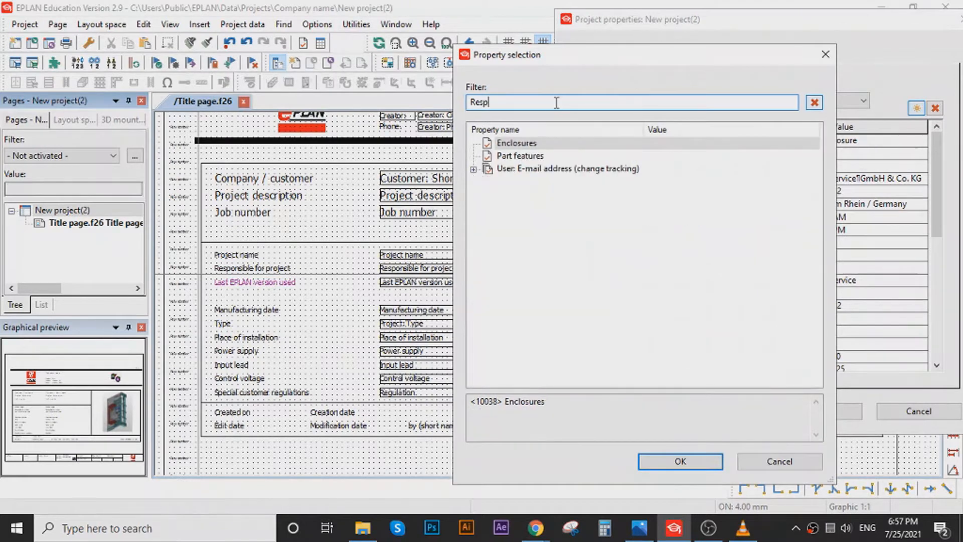
pyautogui.click(779, 459)
# Find Responsible for project in the existing property list and set its value to Med's Tech.
pyautogui.scroll(-8, 718, 273)
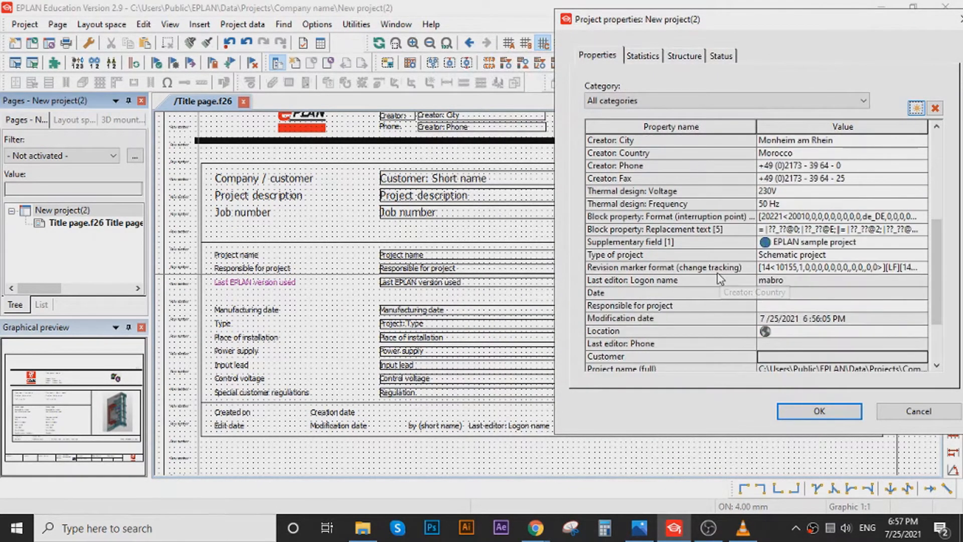
pyautogui.click(621, 230)
pyautogui.click(789, 229)
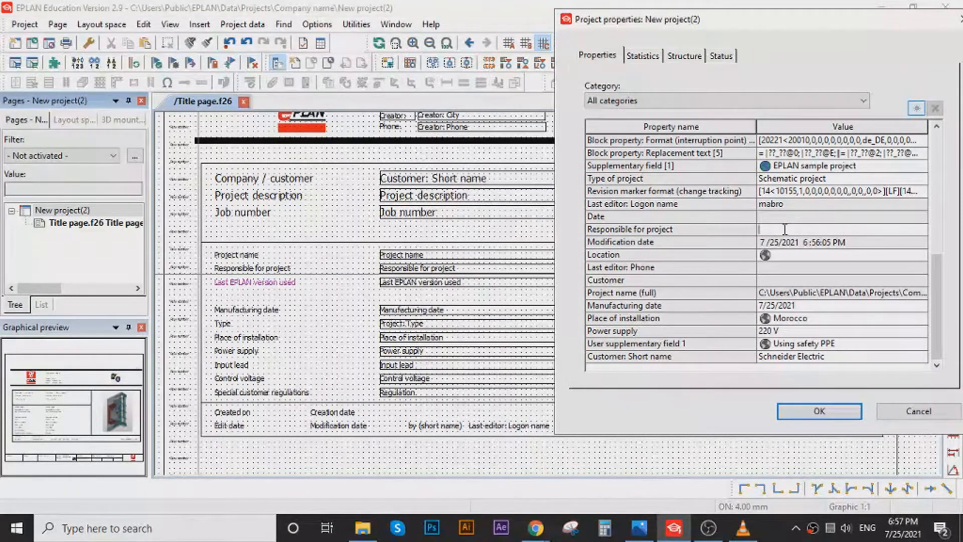
pyautogui.write('med')
pyautogui.press('BackSpace')
pyautogui.press('BackSpace')
pyautogui.press('BackSpace')
pyautogui.press('BackSpace')
pyautogui.press('BackSpace')
pyautogui.write('Me')
pyautogui.moveTo(831, 22); pyautogui.dragTo(819, 23)
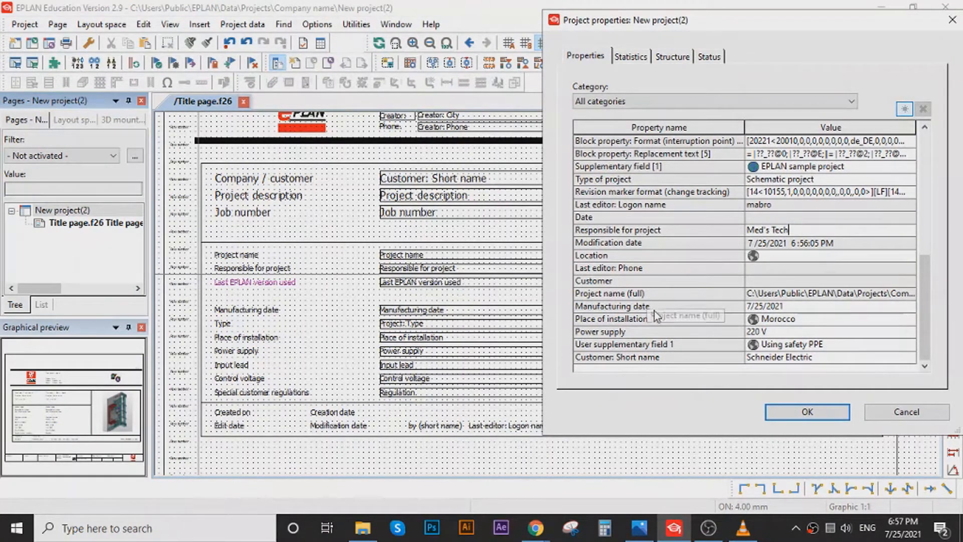
pyautogui.click(812, 317)
# Review the project's property list against the form's remaining rows, including Manufacturing date and Type.
pyautogui.click(904, 109)
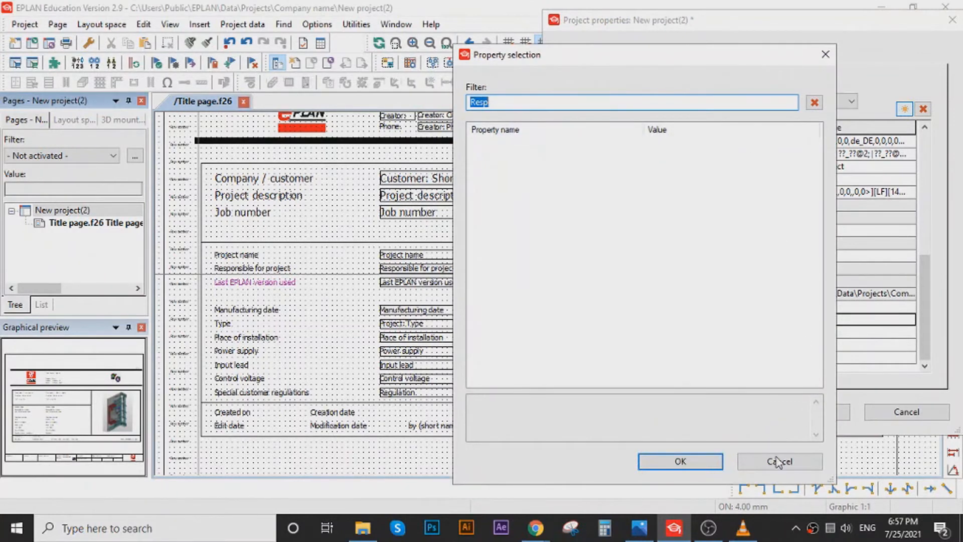
pyautogui.click(778, 459)
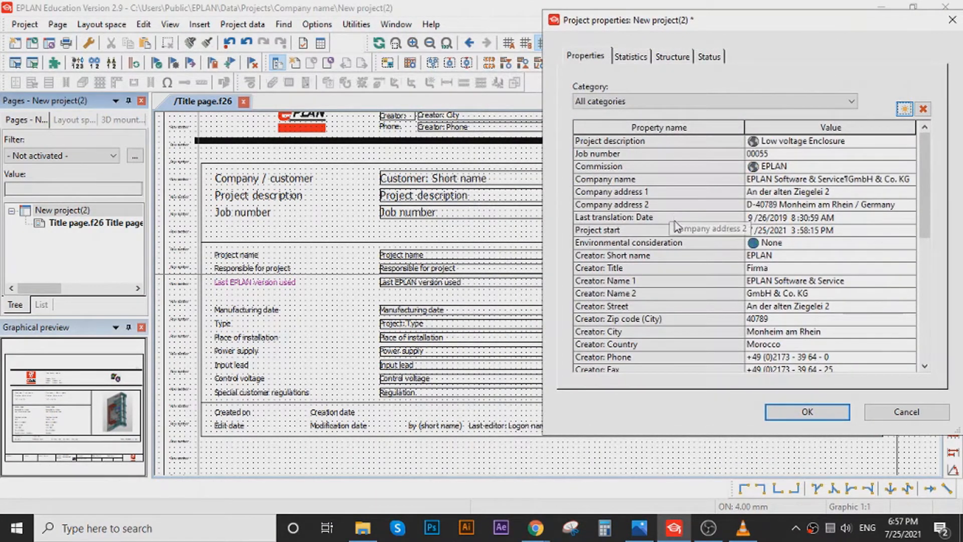
pyautogui.scroll(-3, 670, 242)
pyautogui.scroll(-5, 670, 243)
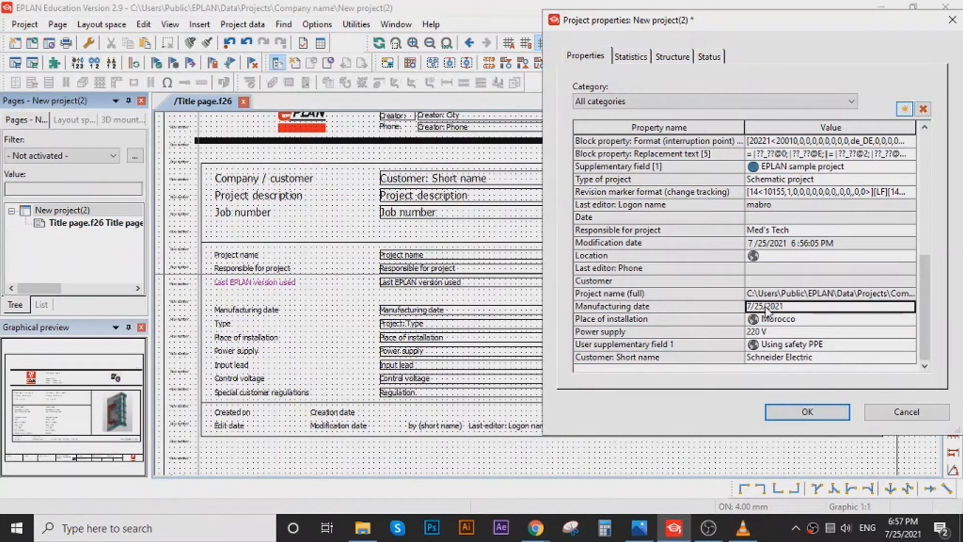
pyautogui.click(783, 307)
pyautogui.scroll(10, 768, 231)
pyautogui.scroll(-10, 673, 214)
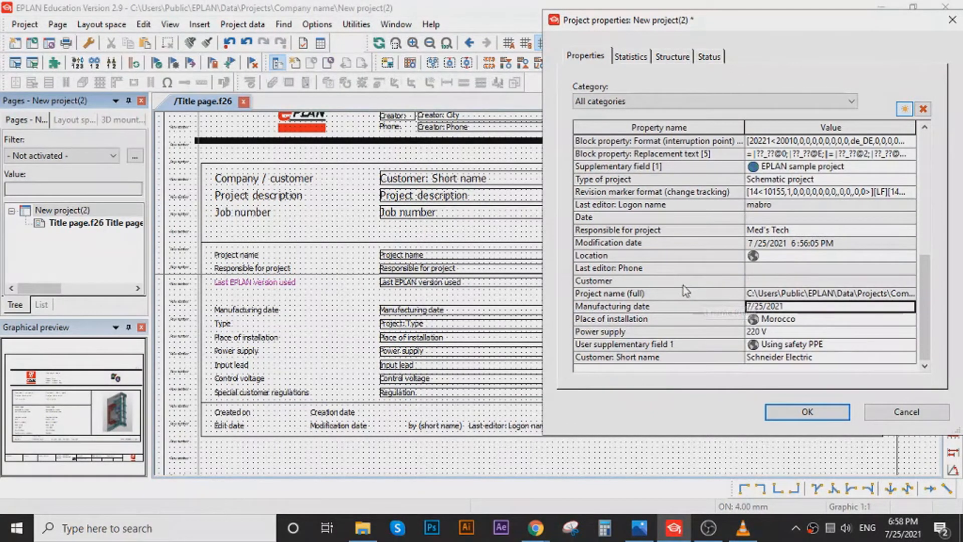
pyautogui.scroll(3, 664, 249)
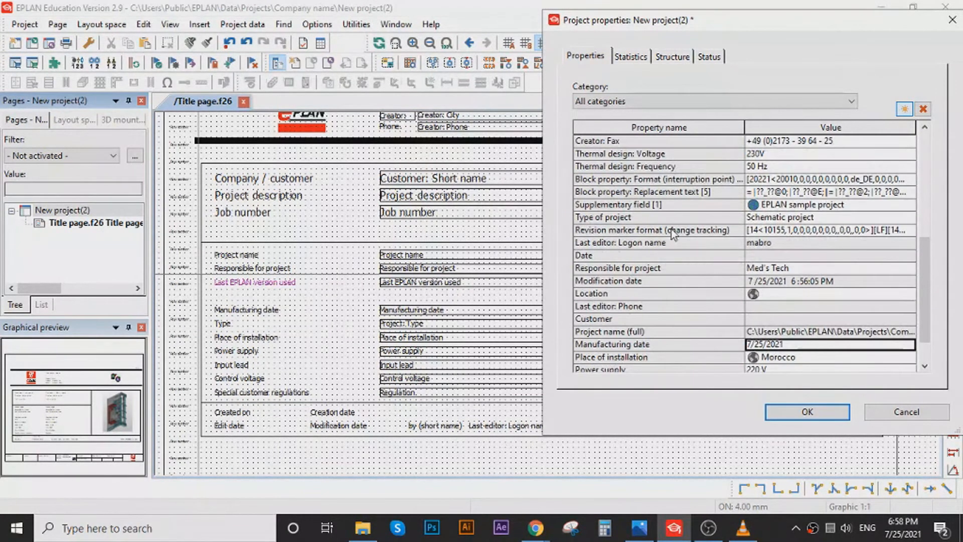
pyautogui.scroll(4, 708, 269)
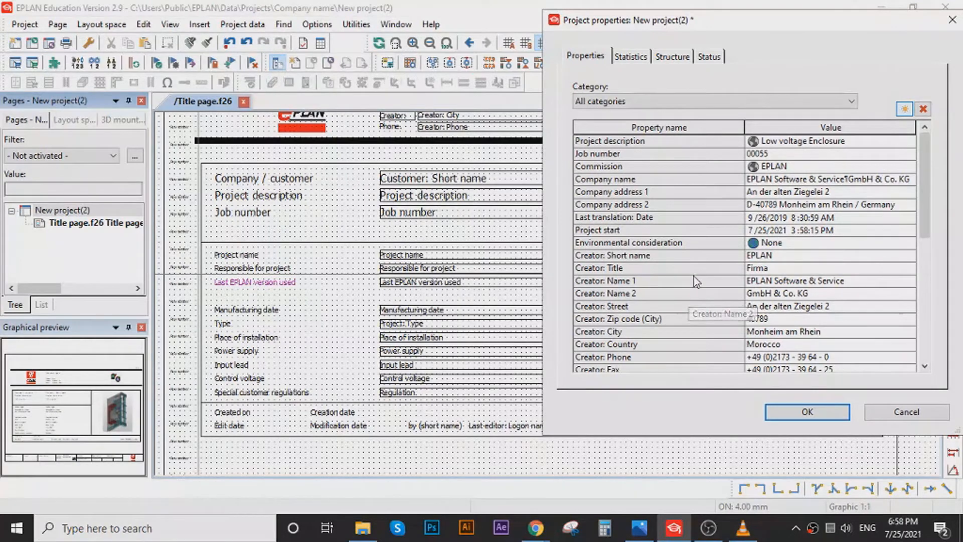
pyautogui.scroll(-5, 694, 277)
pyautogui.scroll(-1, 695, 280)
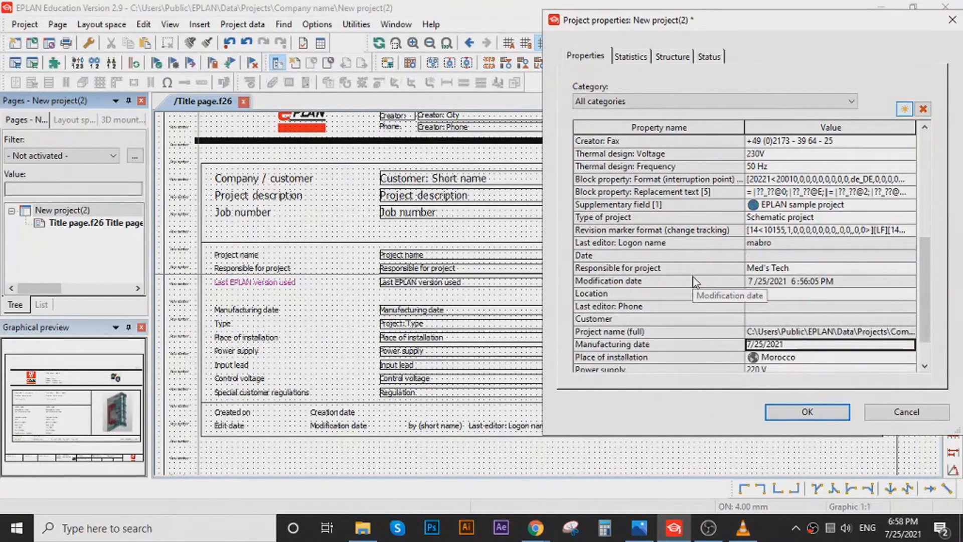
pyautogui.scroll(-1, 694, 277)
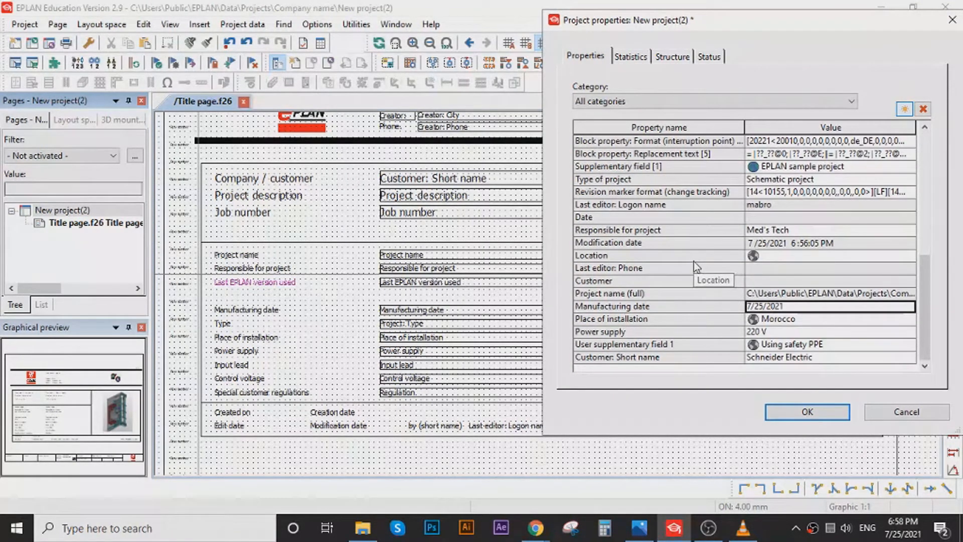
# Choose Schematic project as the Type of project value.
pyautogui.click(598, 181)
pyautogui.click(773, 182)
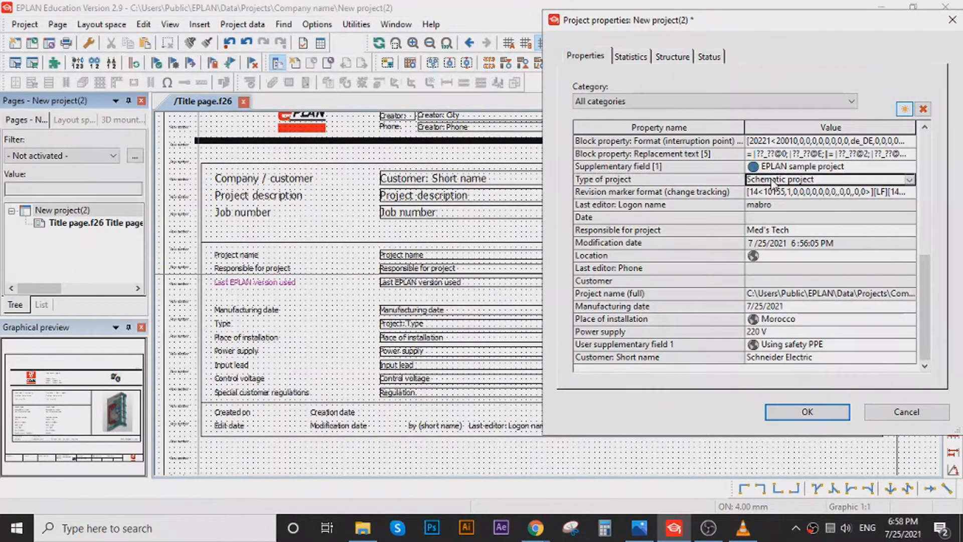
pyautogui.click(852, 178)
pyautogui.click(801, 194)
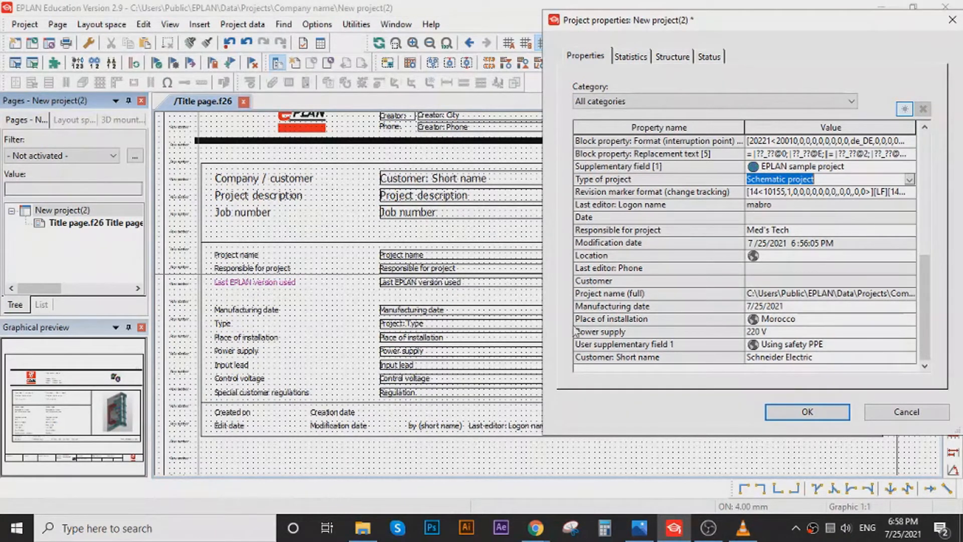
# Add the Project: Type property to the project and set its value to Schematic multi-line.
pyautogui.click(822, 268)
pyautogui.click(905, 109)
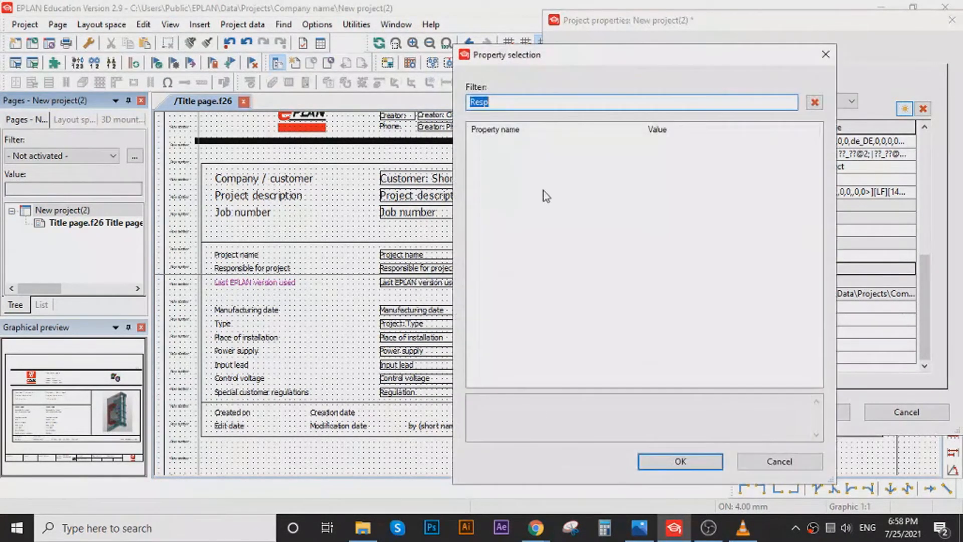
pyautogui.press('BackSpace')
pyautogui.write('Project:')
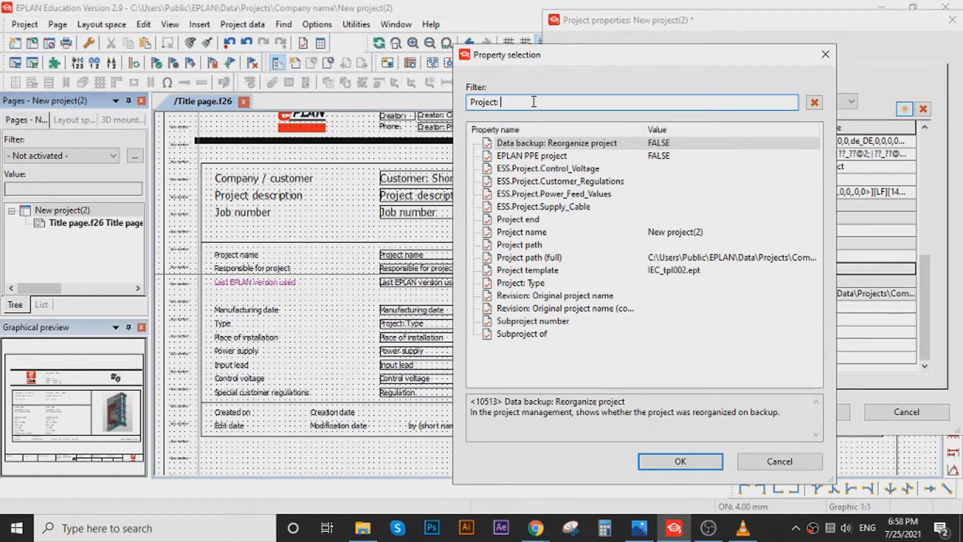
pyautogui.click(548, 146)
pyautogui.click(697, 462)
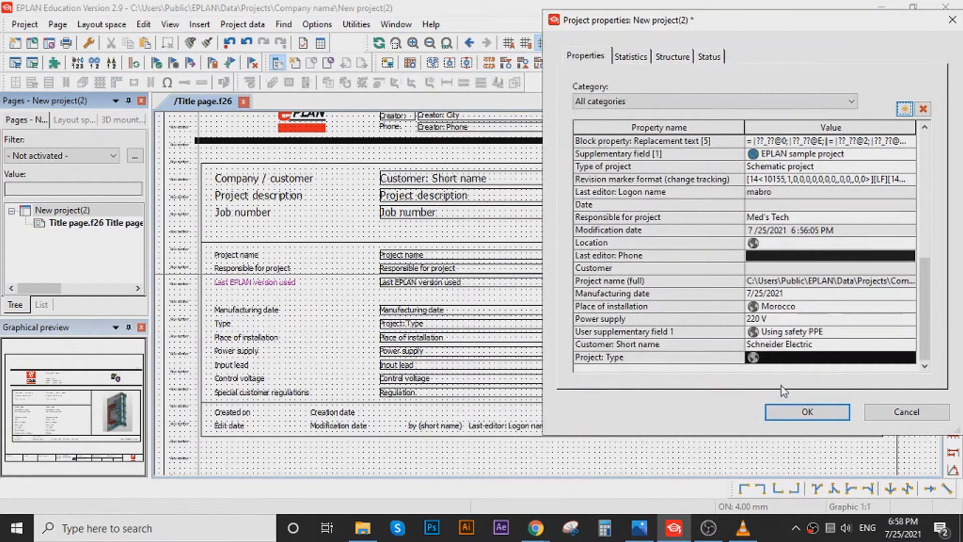
pyautogui.click(789, 357)
pyautogui.write('Sc')
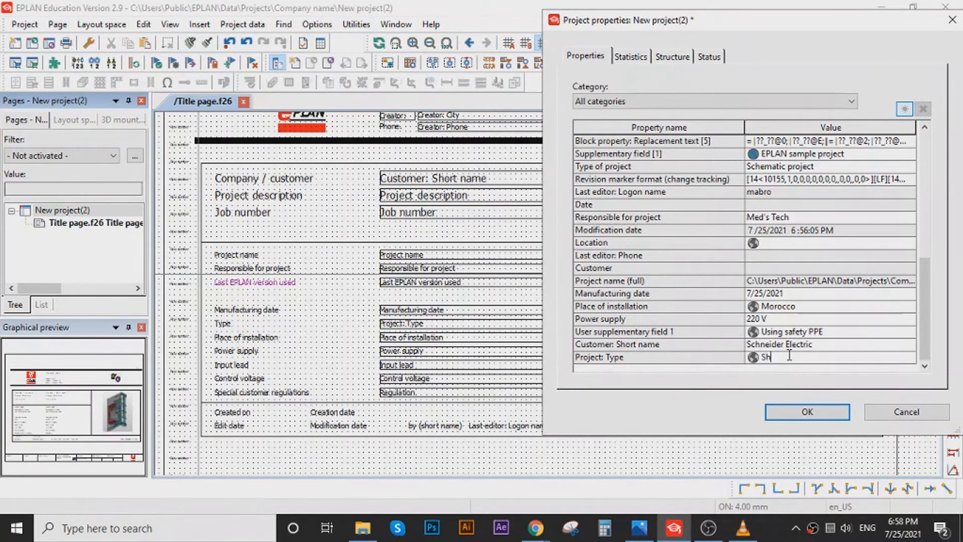
pyautogui.write('hematic multi-line')
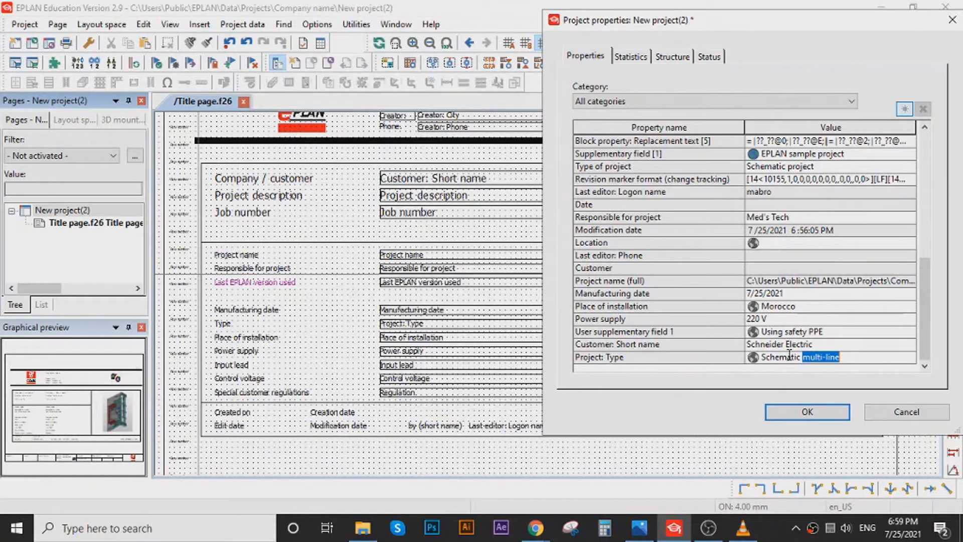
pyautogui.press('Return')
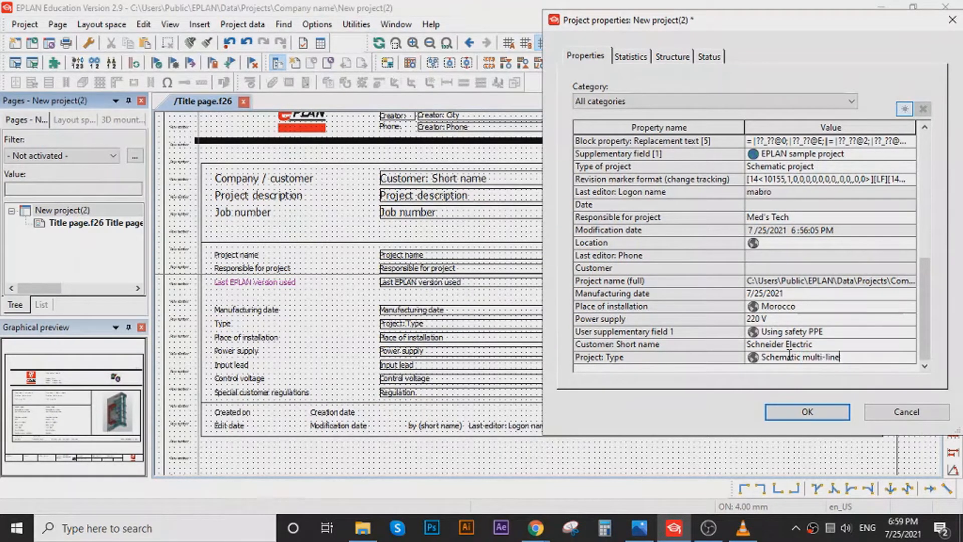
pyautogui.click(848, 319)
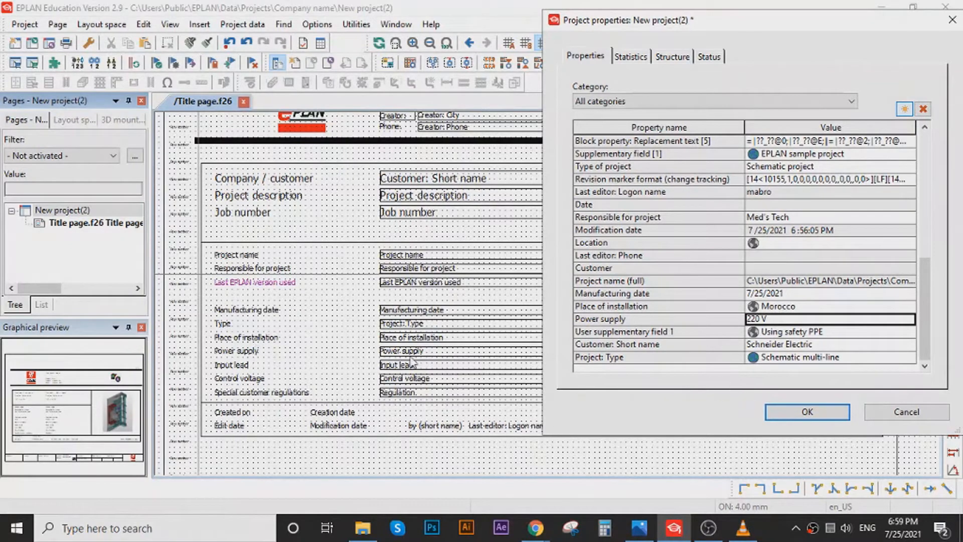
# Search the available properties using "Place of" and clear the filter.
pyautogui.scroll(2, 830, 190)
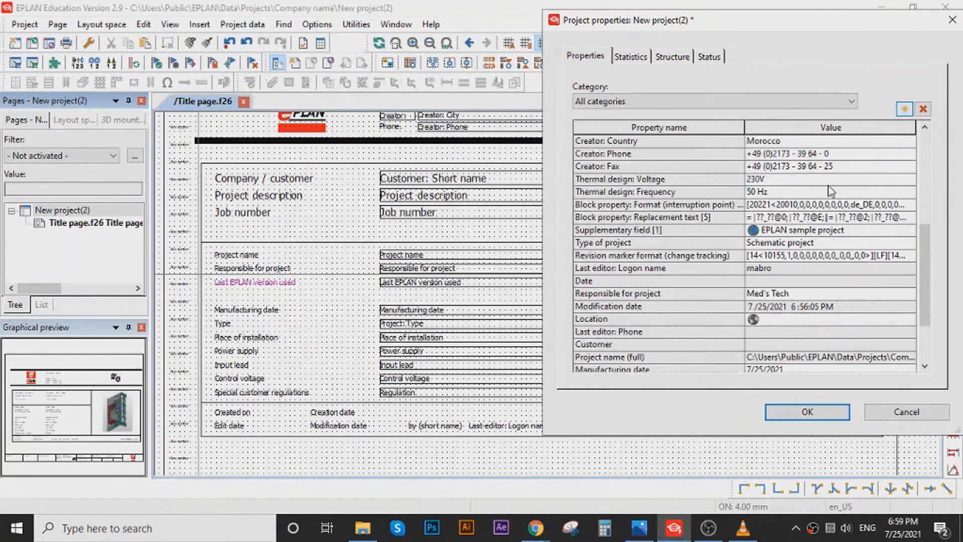
pyautogui.scroll(1, 831, 191)
pyautogui.click(904, 109)
pyautogui.press('BackSpace')
pyautogui.write('Place of')
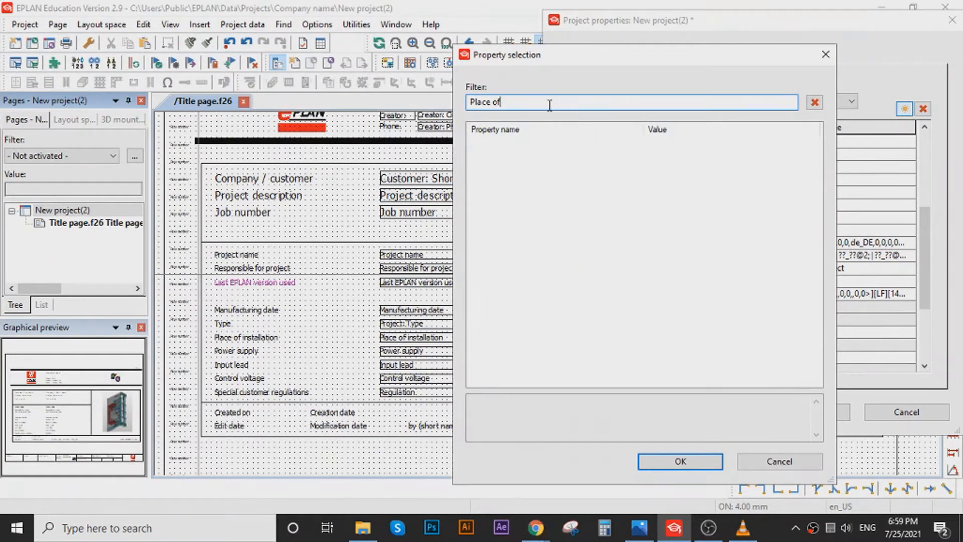
pyautogui.press('BackSpace')
pyautogui.press('BackSpace')
pyautogui.press('BackSpace')
pyautogui.press('BackSpace')
pyautogui.press('BackSpace')
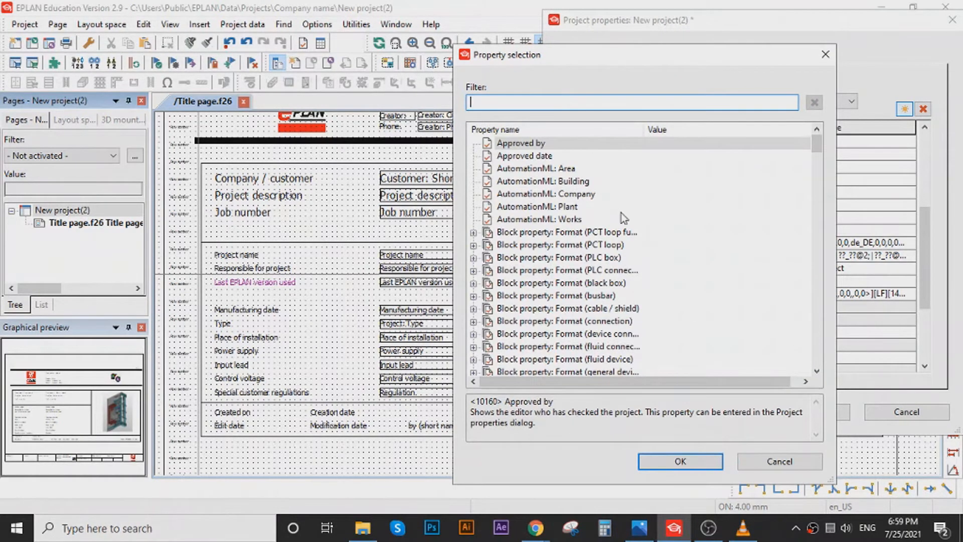
# Search the available properties again using "Place" and leave the selection without adding a property.
pyautogui.write('pla')
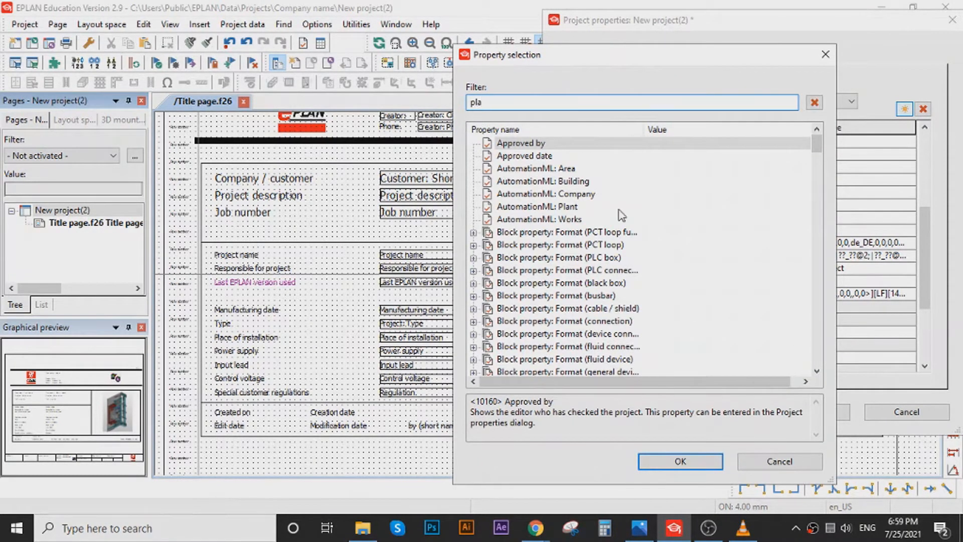
pyautogui.press('BackSpace')
pyautogui.press('BackSpace')
pyautogui.press('BackSpace')
pyautogui.write('Place')
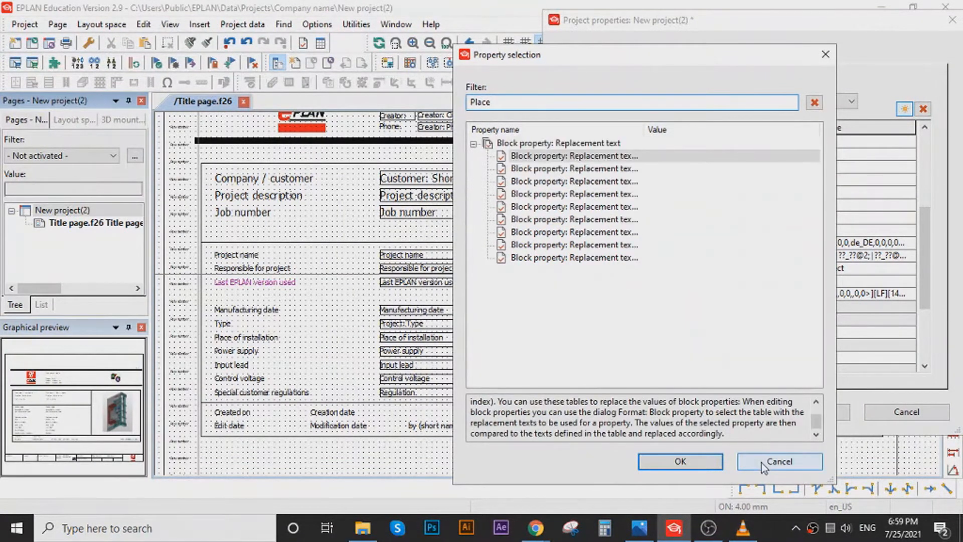
pyautogui.click(776, 462)
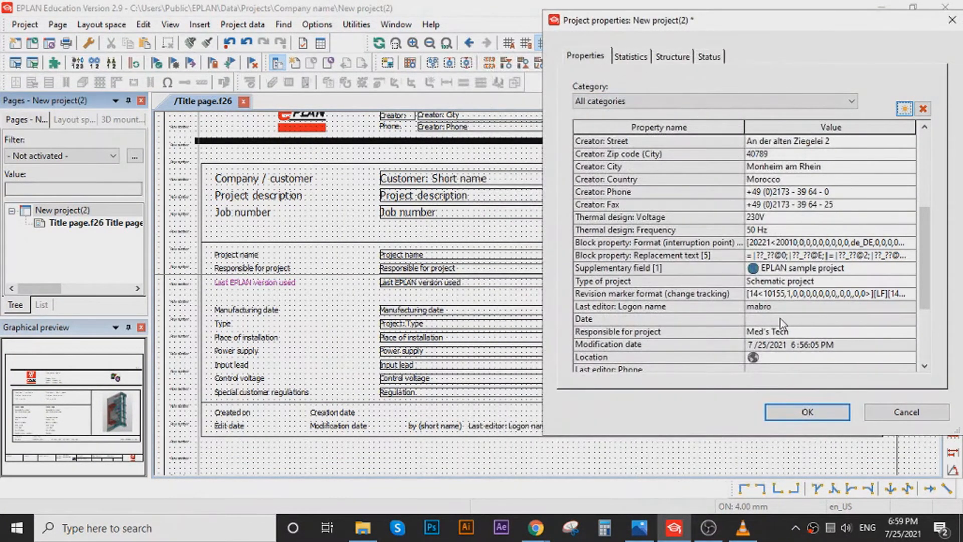
# Find Place of installation in the existing property list and re-enter its value as Morocco.
pyautogui.click(664, 342)
pyautogui.click(785, 347)
pyautogui.scroll(-1, 820, 345)
pyautogui.click(812, 307)
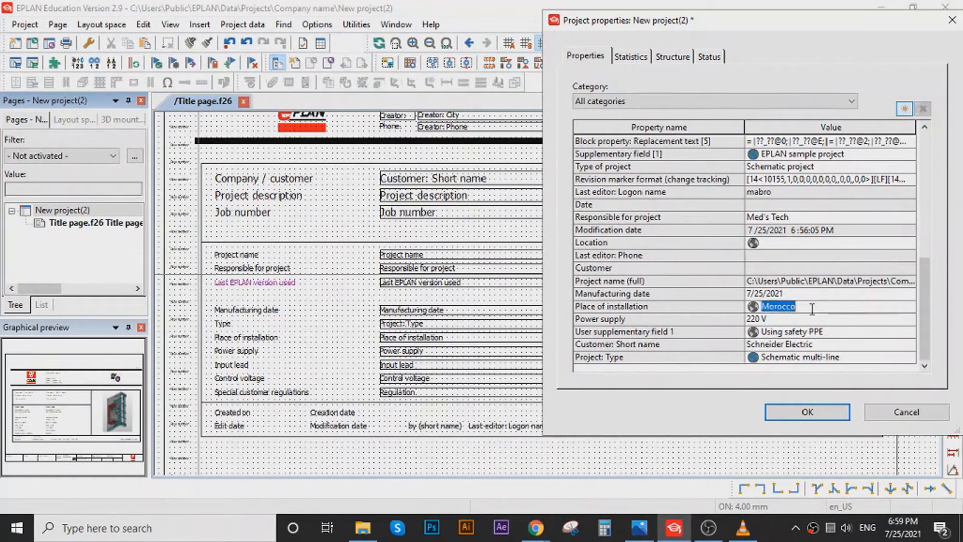
pyautogui.press('BackSpace')
pyautogui.write('France')
pyautogui.press('BackSpace')
pyautogui.press('BackSpace')
pyautogui.press('BackSpace')
pyautogui.press('BackSpace')
pyautogui.press('BackSpace')
pyautogui.press('BackSpace')
pyautogui.write('Morocco')
pyautogui.click(811, 319)
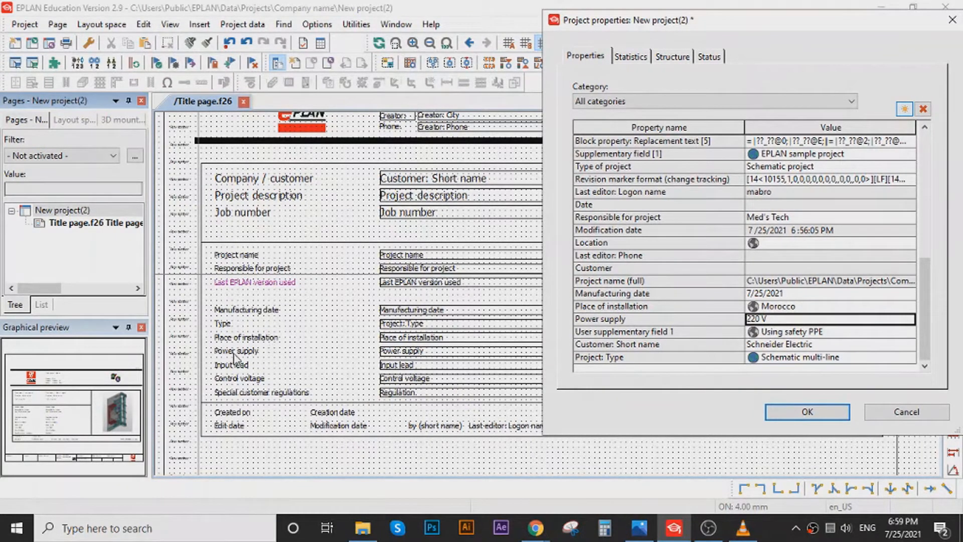
# Set the Power supply value in the project properties to 380 V.
pyautogui.click(771, 320)
pyautogui.moveTo(769, 320); pyautogui.dragTo(720, 325)
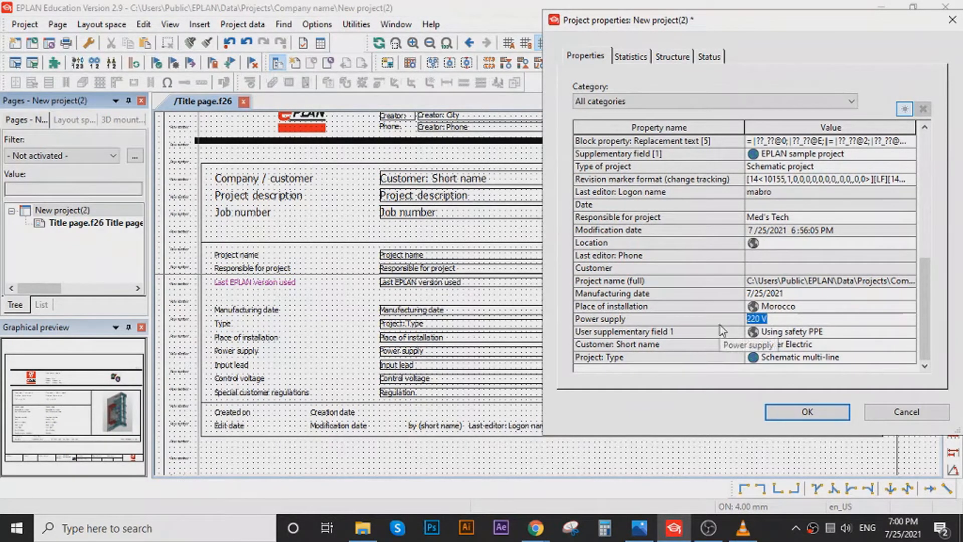
pyautogui.press('BackSpace')
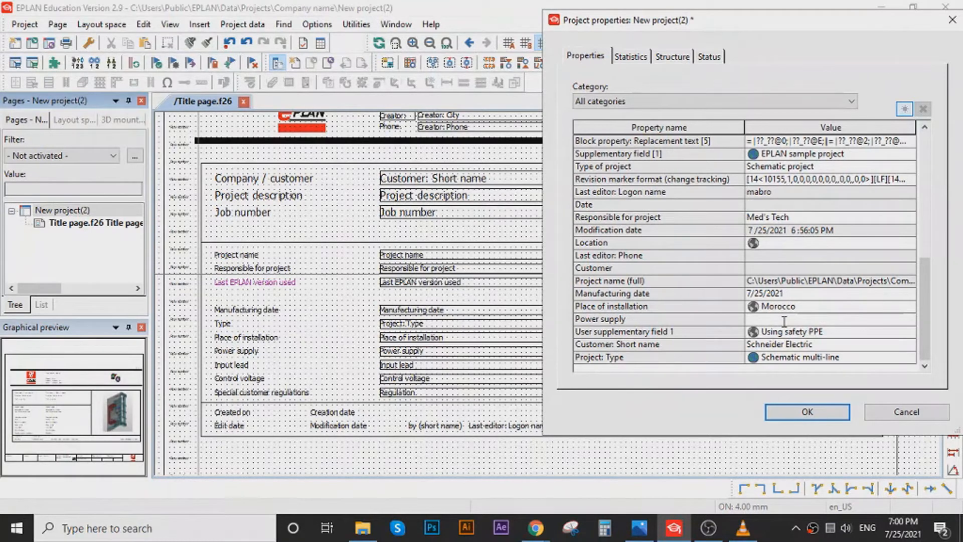
pyautogui.write('380 V')
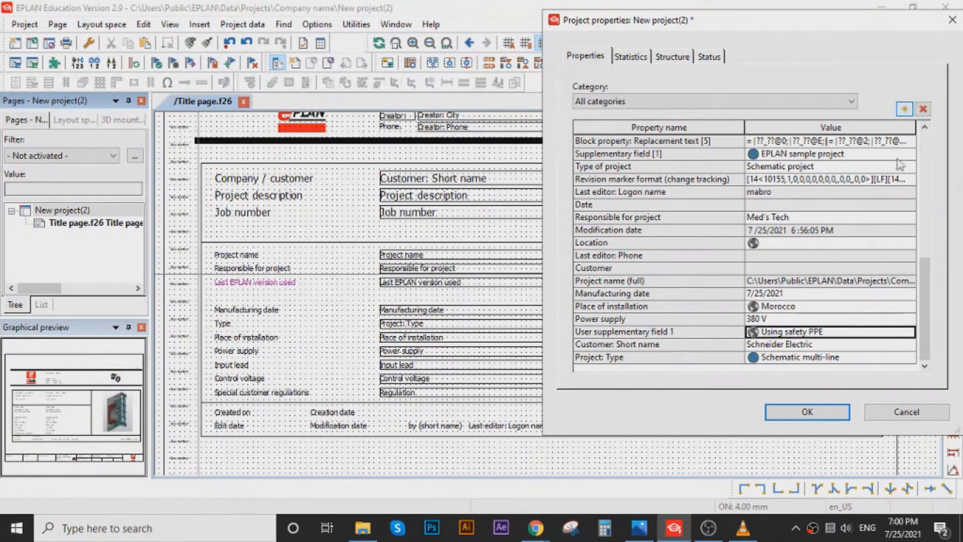
# Add the Input lead property to the project and set its value to 220 V.
pyautogui.click(905, 109)
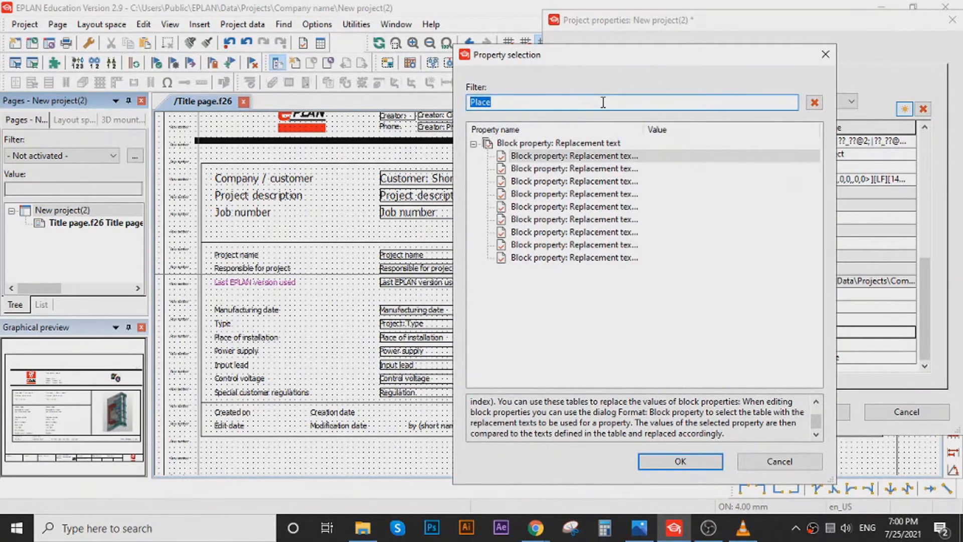
pyautogui.write('Input')
pyautogui.click(573, 143)
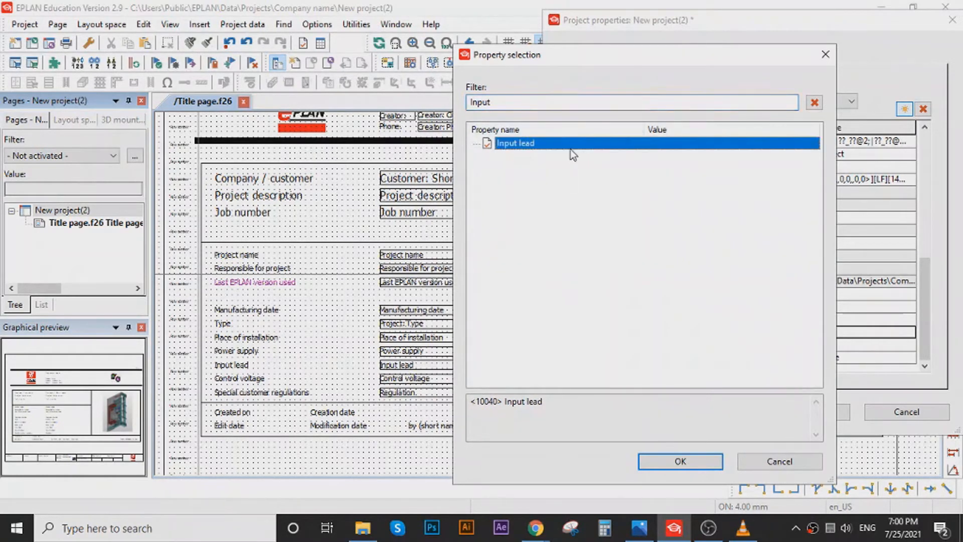
pyautogui.click(681, 460)
pyautogui.click(776, 356)
pyautogui.write('220 V')
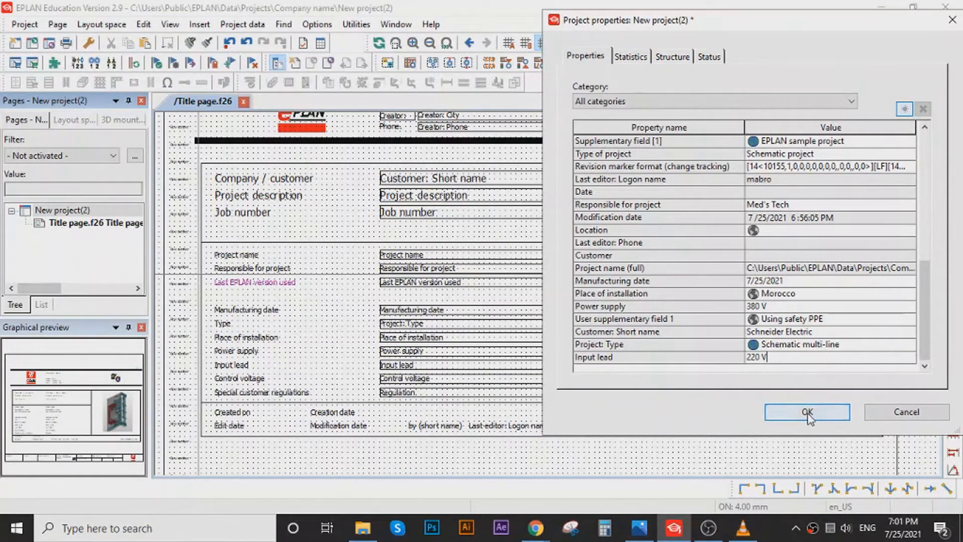
pyautogui.click(787, 270)
# Search the available properties using "Control" and add the Control voltage property to the project.
pyautogui.click(905, 109)
pyautogui.write('C')
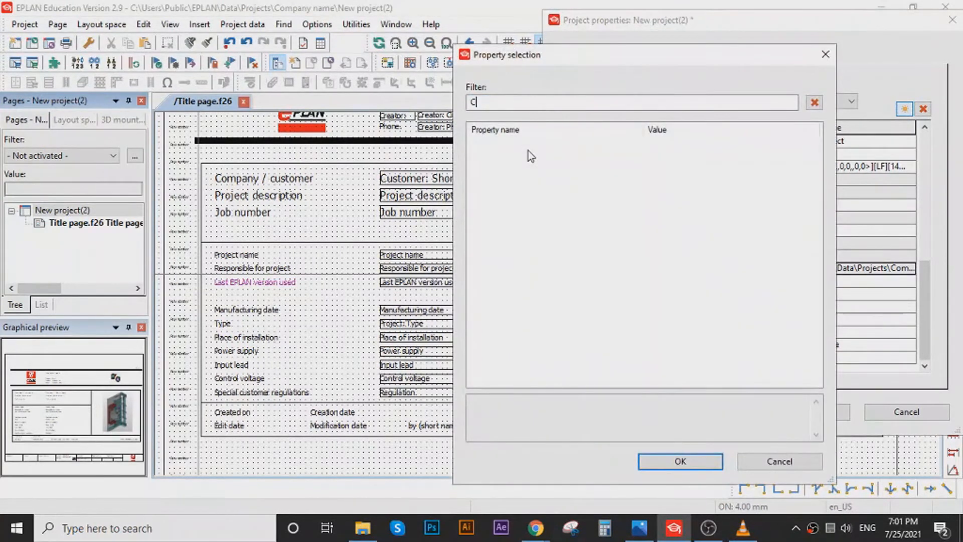
pyautogui.write('ontorl Voltage')
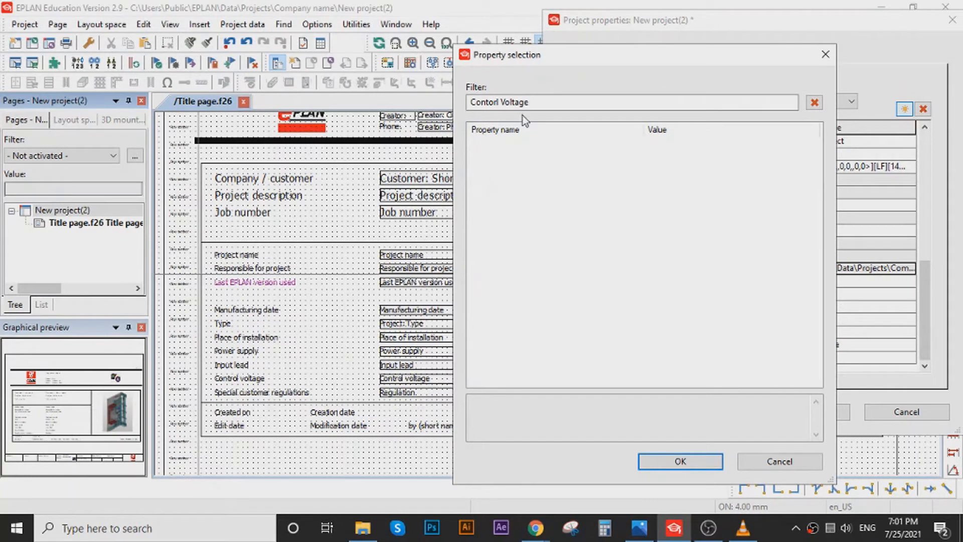
pyautogui.doubleClick(501, 103)
pyautogui.press('BackSpace')
pyautogui.write('Control')
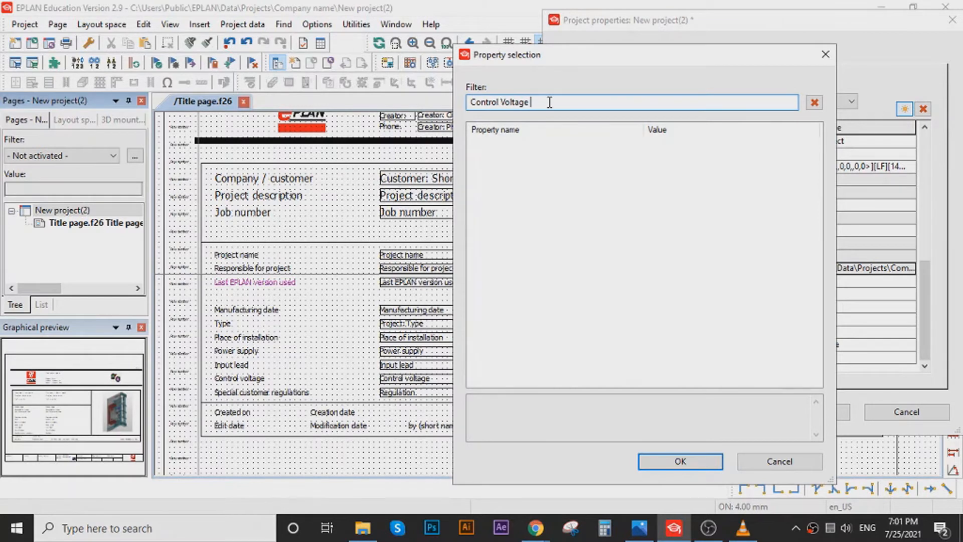
pyautogui.press('BackSpace')
pyautogui.press('BackSpace')
pyautogui.press('BackSpace')
pyautogui.press('BackSpace')
pyautogui.press('BackSpace')
pyautogui.press('BackSpace')
pyautogui.press('BackSpace')
pyautogui.doubleClick(546, 143)
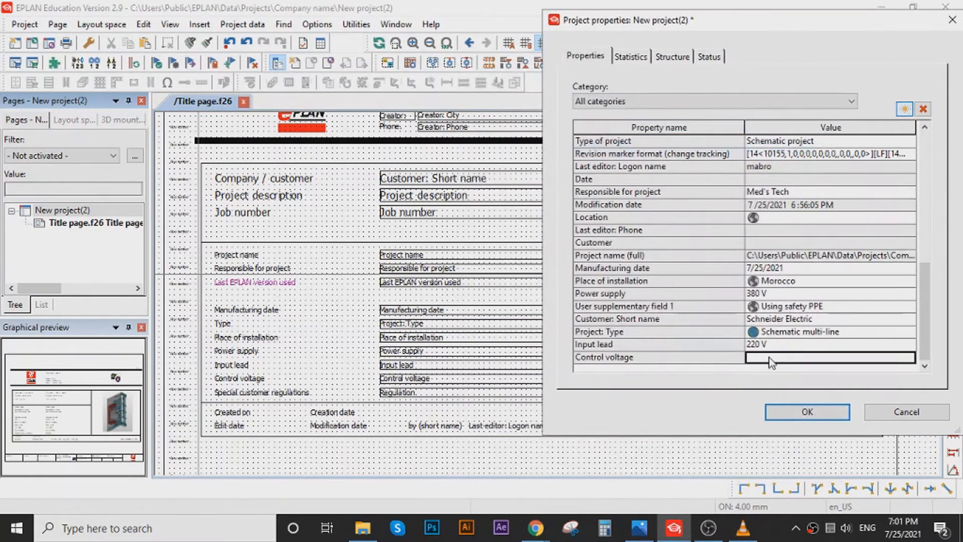
# Set the Control voltage value to 24 V DC.
pyautogui.write('24')
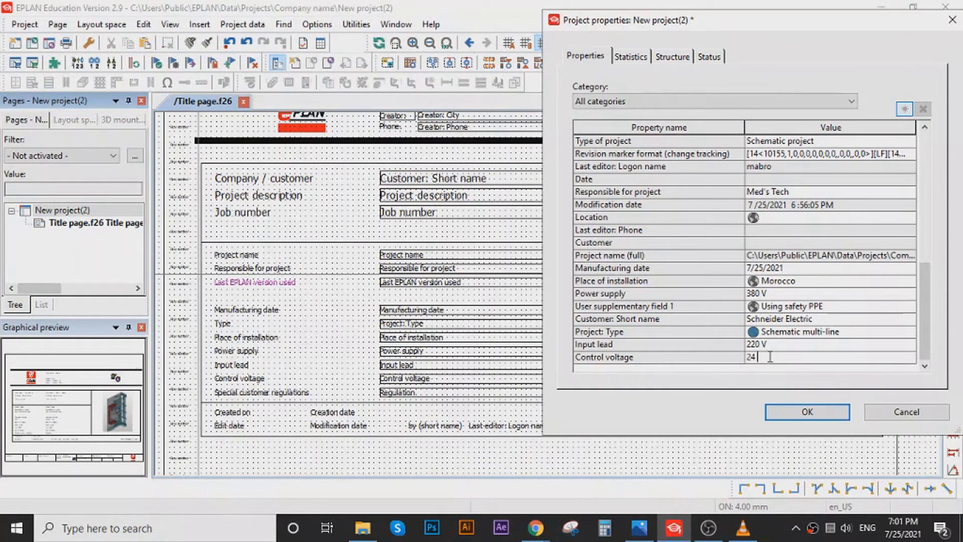
pyautogui.write(' V')
pyautogui.press('Return')
pyautogui.click(875, 199)
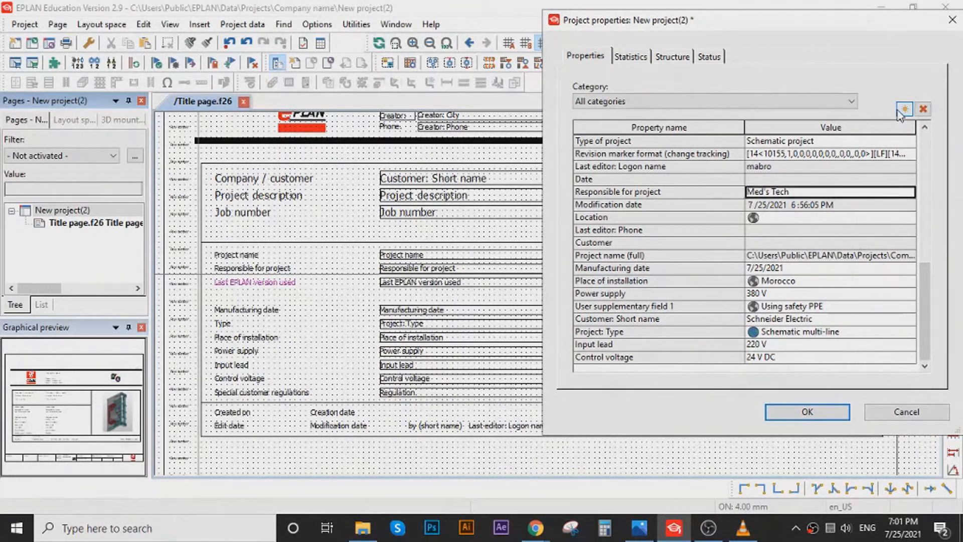
# Search the available properties using "Regulation" and add the Regulation property to the project.
pyautogui.click(905, 108)
pyautogui.click(597, 101)
pyautogui.press('BackSpace')
pyautogui.press('BackSpace')
pyautogui.press('BackSpace')
pyautogui.press('BackSpace')
pyautogui.press('BackSpace')
pyautogui.press('BackSpace')
pyautogui.press('BackSpace')
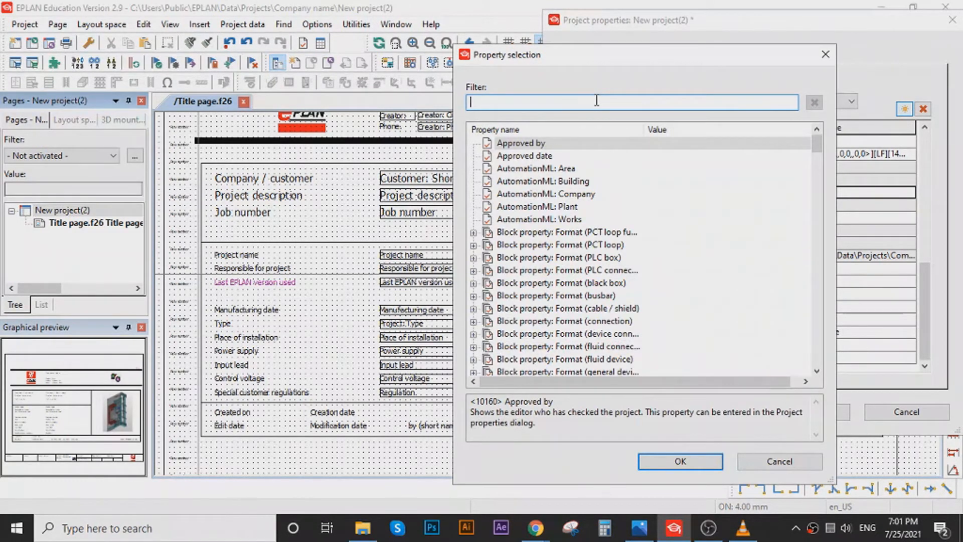
pyautogui.write('R')
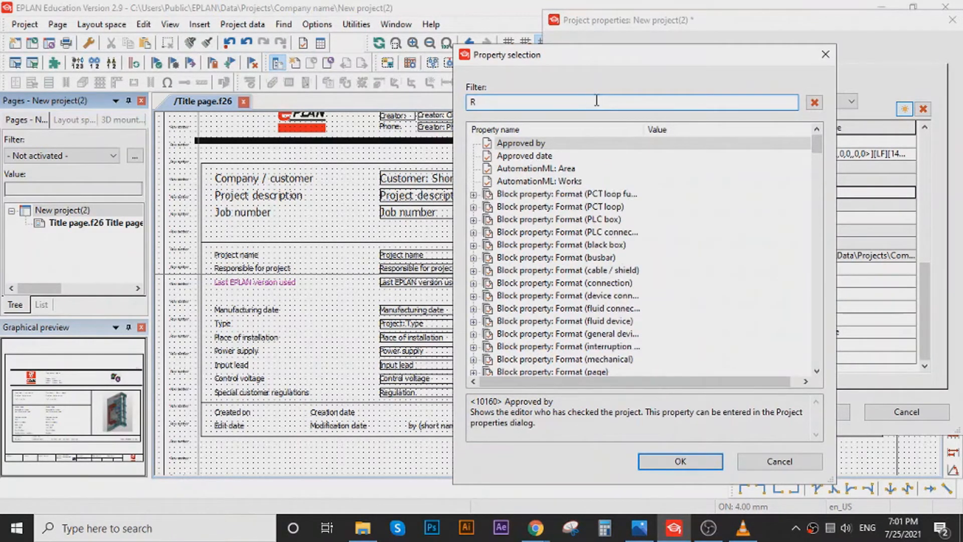
pyautogui.write('egulation')
pyautogui.click(522, 156)
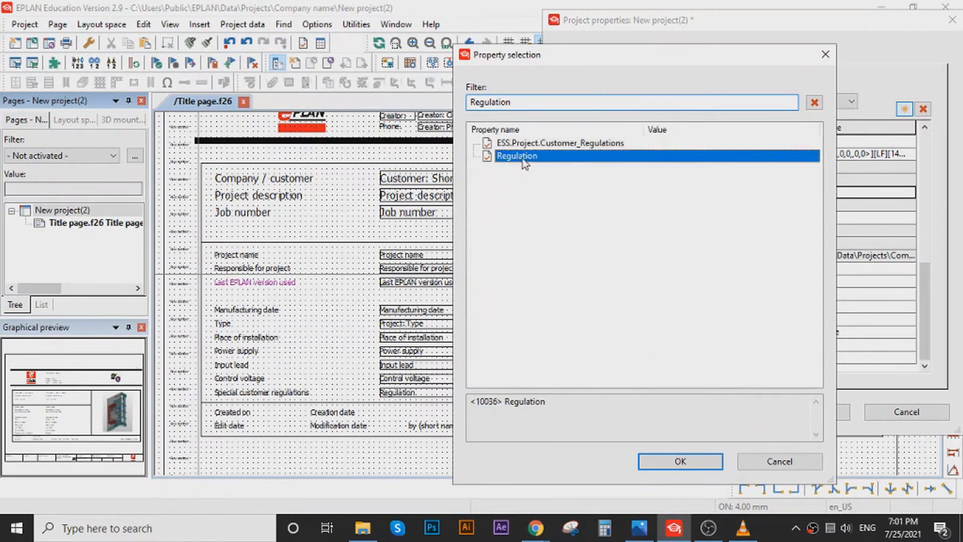
pyautogui.click(680, 461)
# Set the Regulation value to "Wearing PPE is Mandatory" and apply the project properties.
pyautogui.click(792, 358)
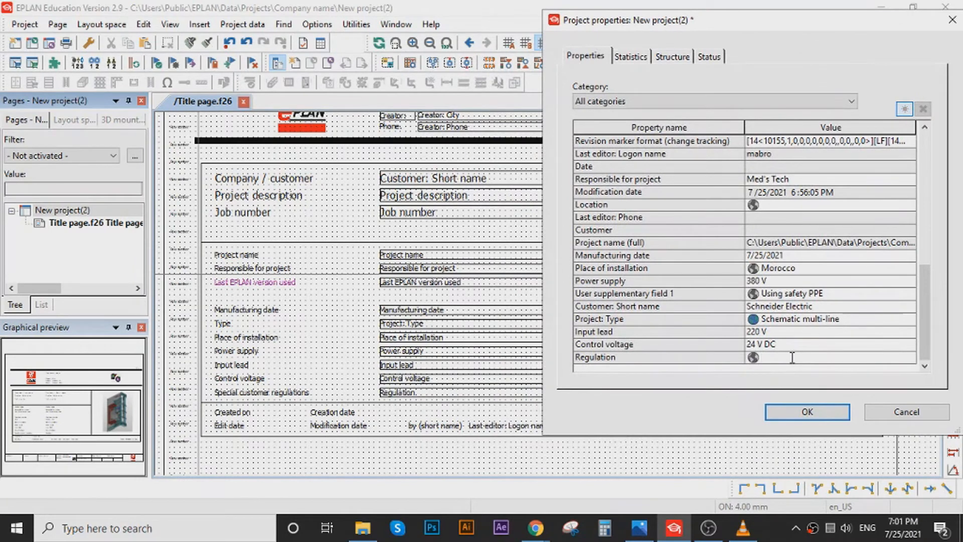
pyautogui.write('Ma')
pyautogui.press('BackSpace')
pyautogui.write('H')
pyautogui.write('W')
pyautogui.write('ear')
pyautogui.write('in')
pyautogui.press('BackSpace')
pyautogui.write('PPE is')
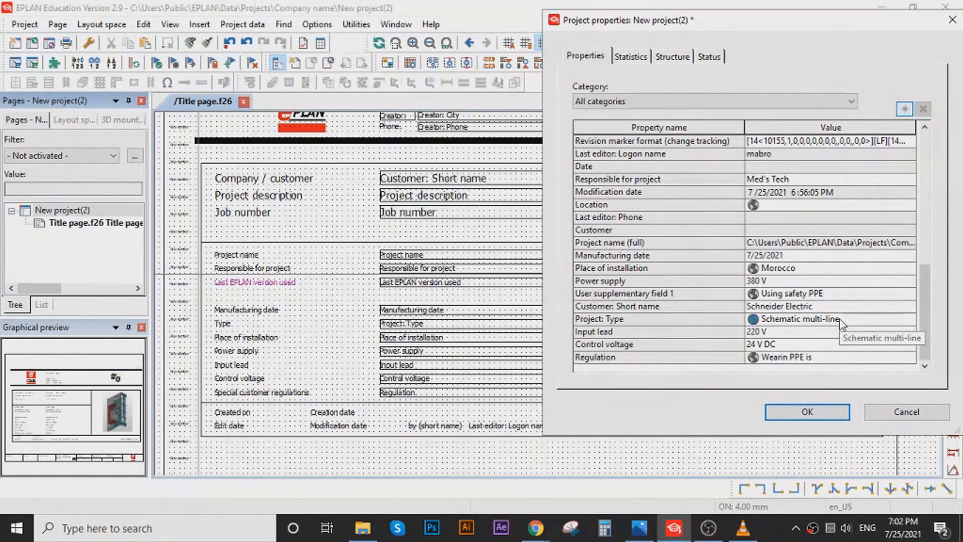
pyautogui.write(' Mandator')
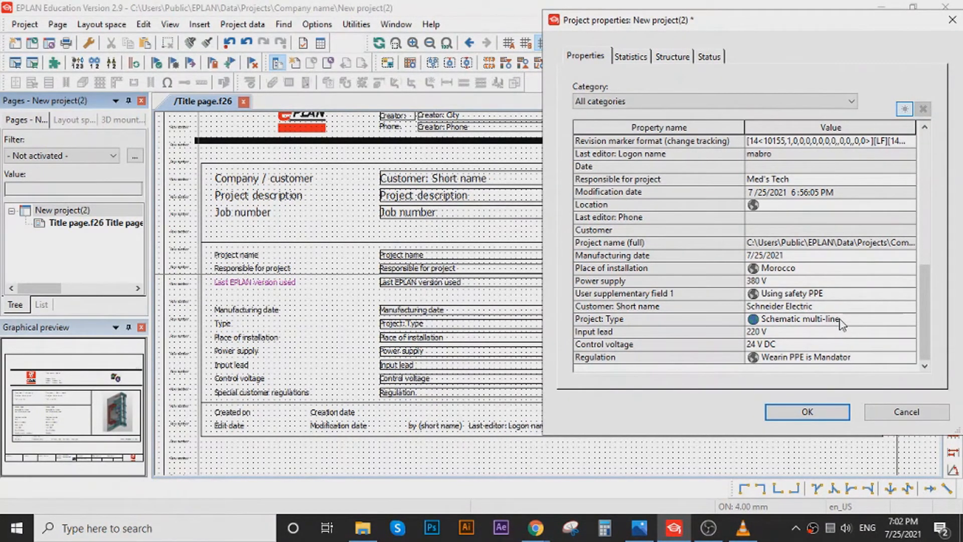
pyautogui.write('y')
pyautogui.write('g')
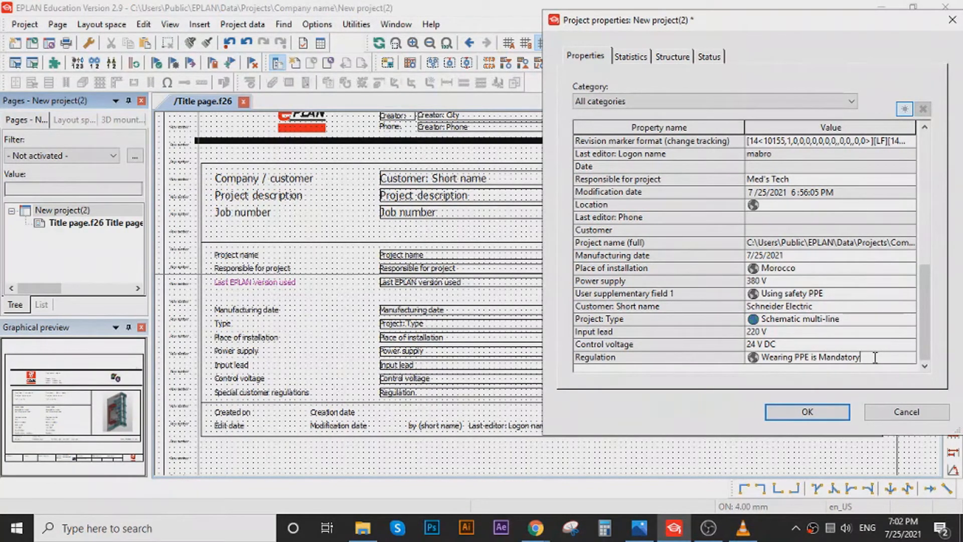
pyautogui.click(807, 411)
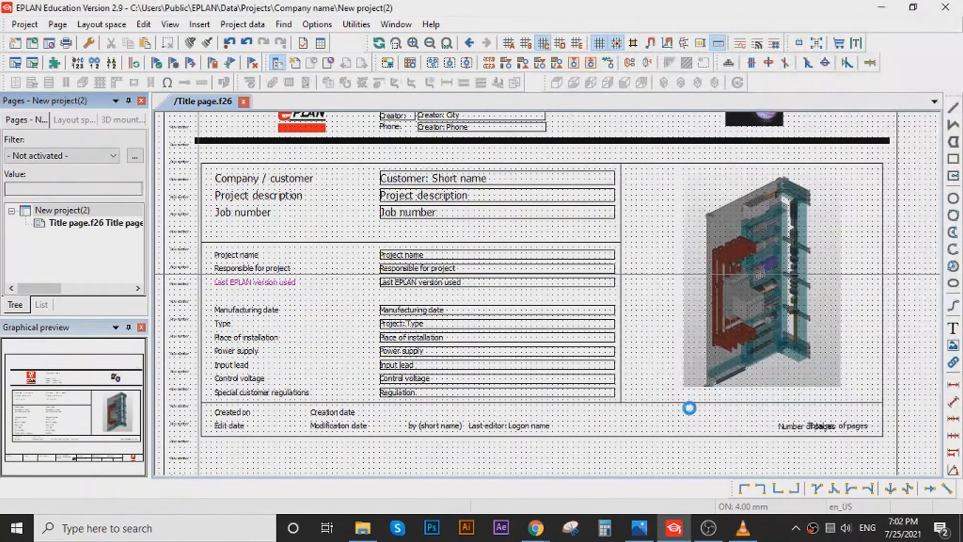
# Close the Title page.f26 form that was being edited.
pyautogui.scroll(-4, 684, 352)
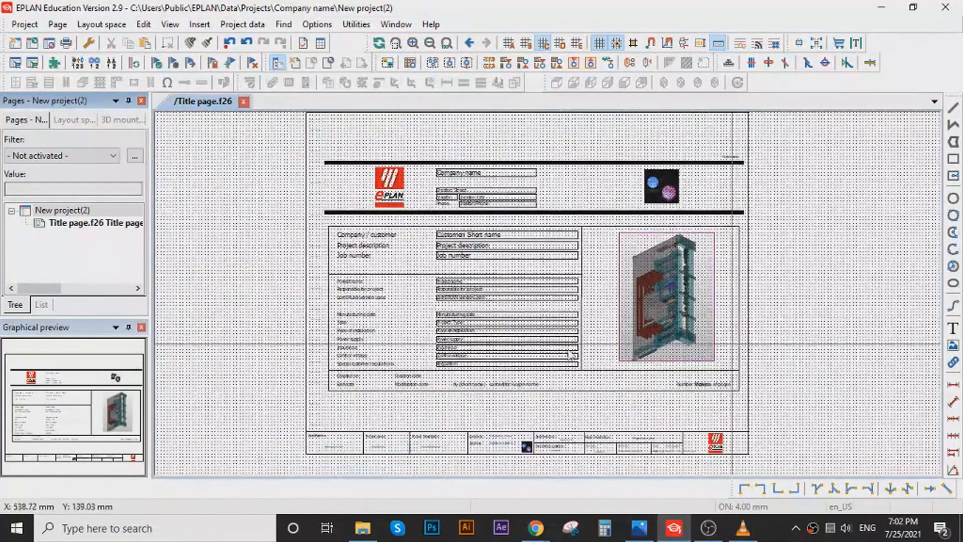
pyautogui.scroll(2, 567, 371)
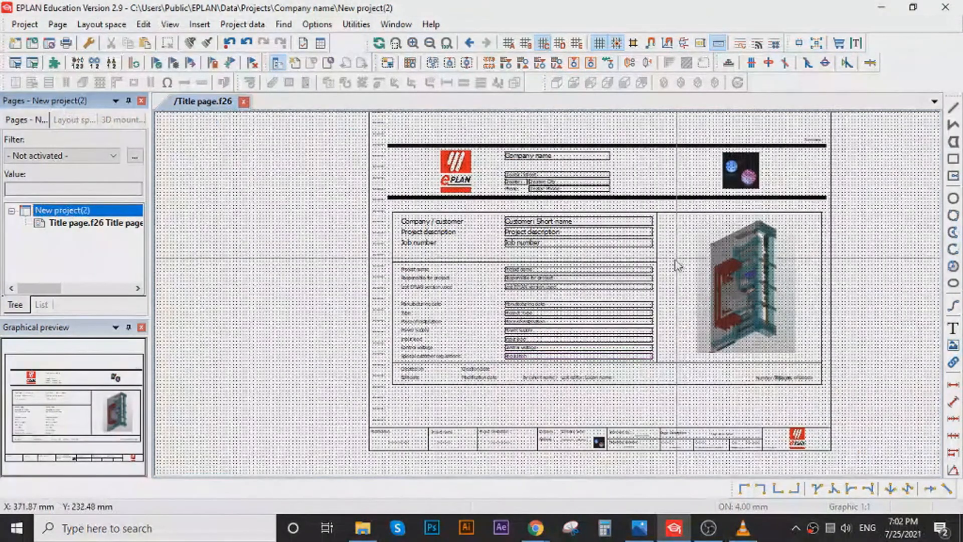
pyautogui.scroll(1, 638, 275)
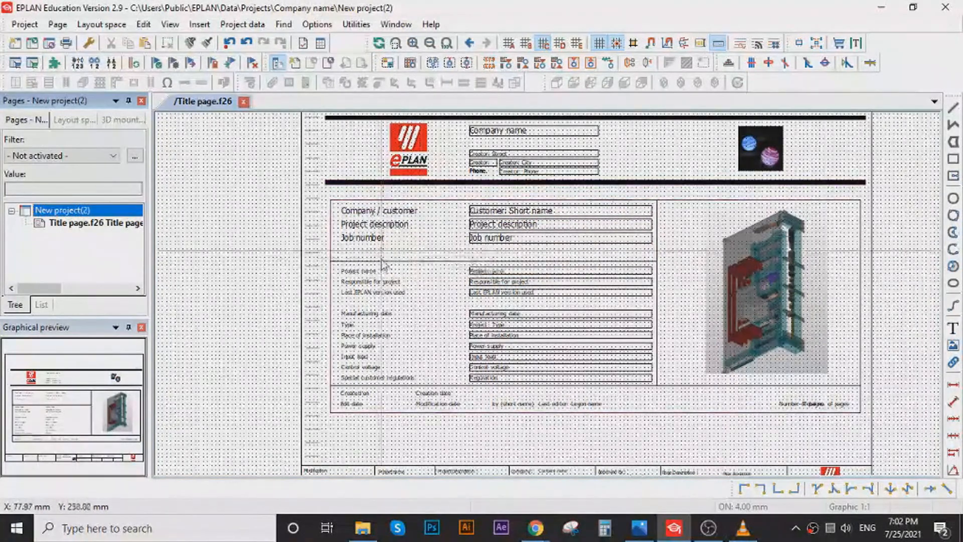
pyautogui.scroll(2, 429, 241)
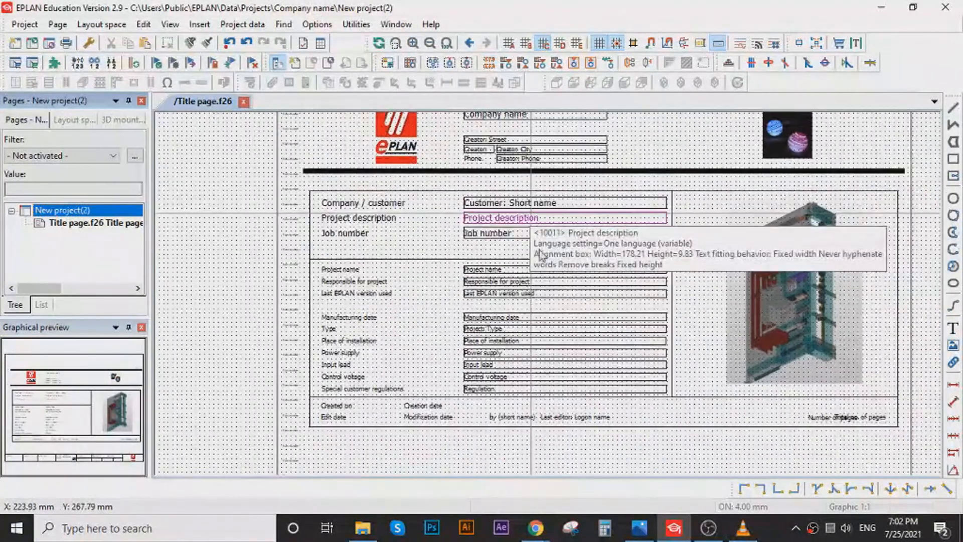
pyautogui.scroll(-2, 394, 310)
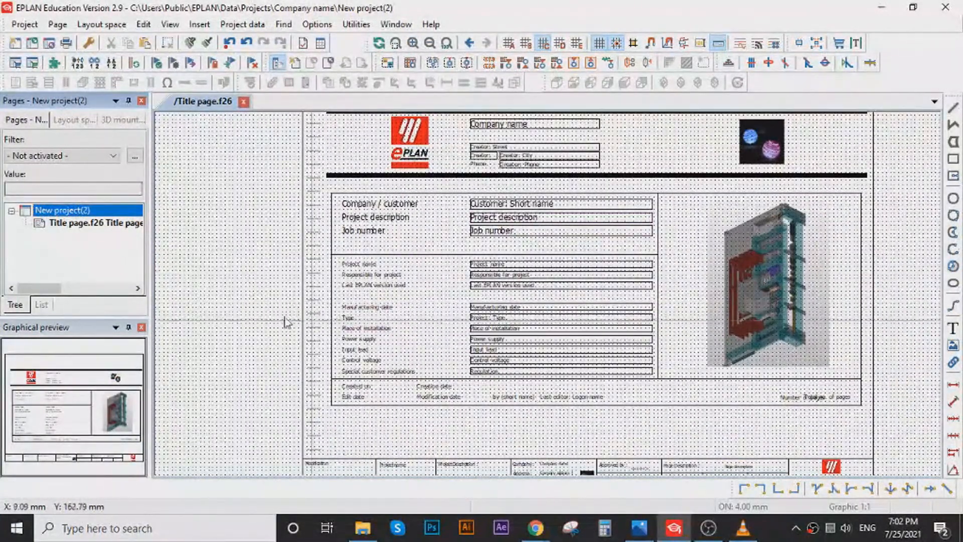
pyautogui.click(93, 223)
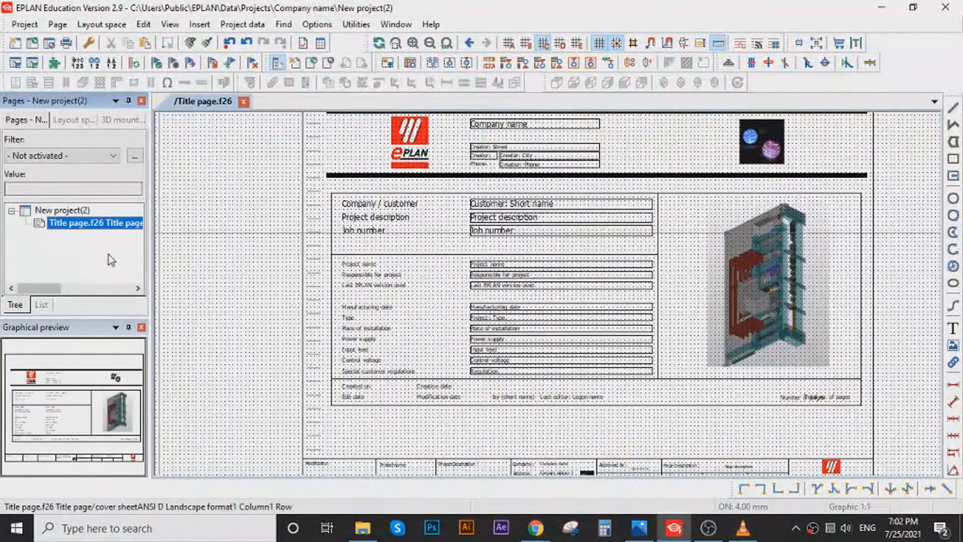
pyautogui.rightClick(108, 223)
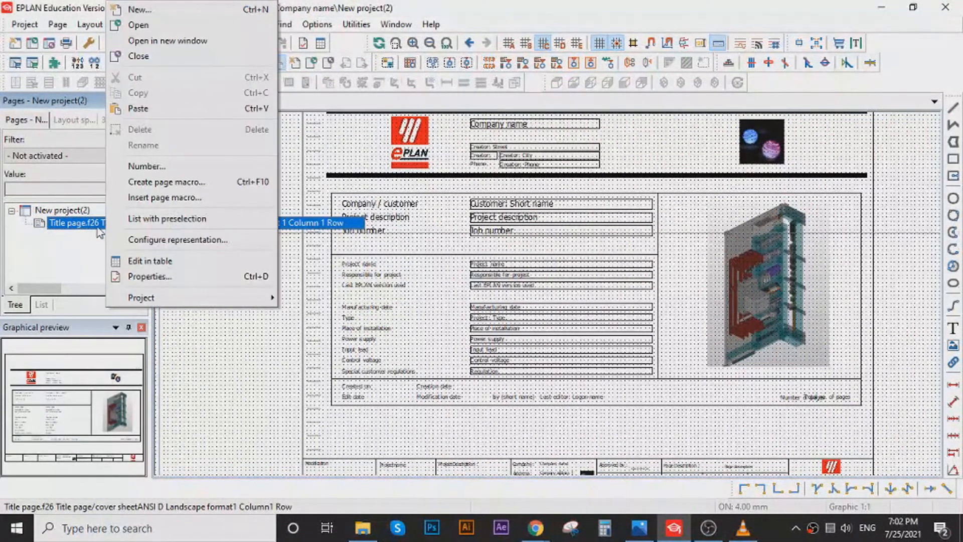
pyautogui.click(146, 56)
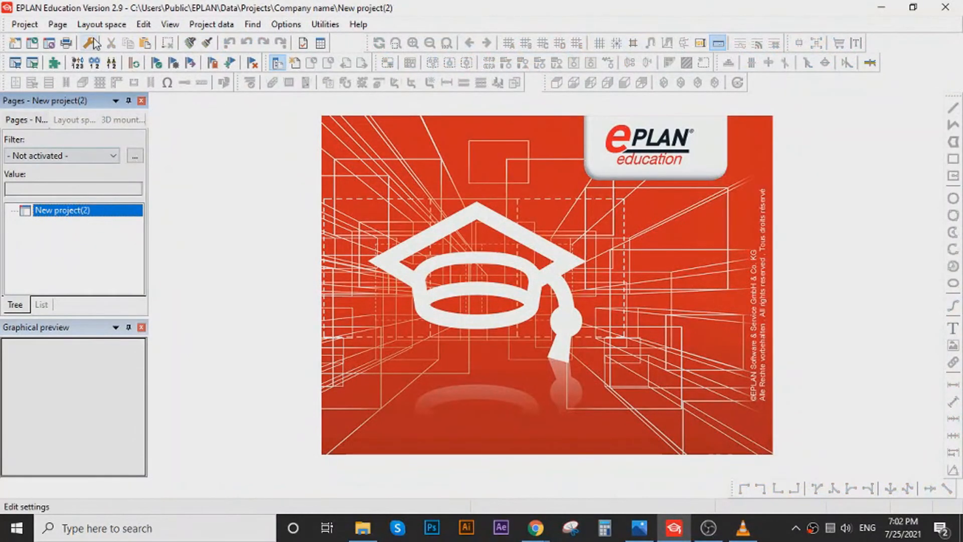
# Start a new project page of type Title page / cover sheet (A) with the page description "Title Page".
pyautogui.click(60, 24)
pyautogui.click(58, 62)
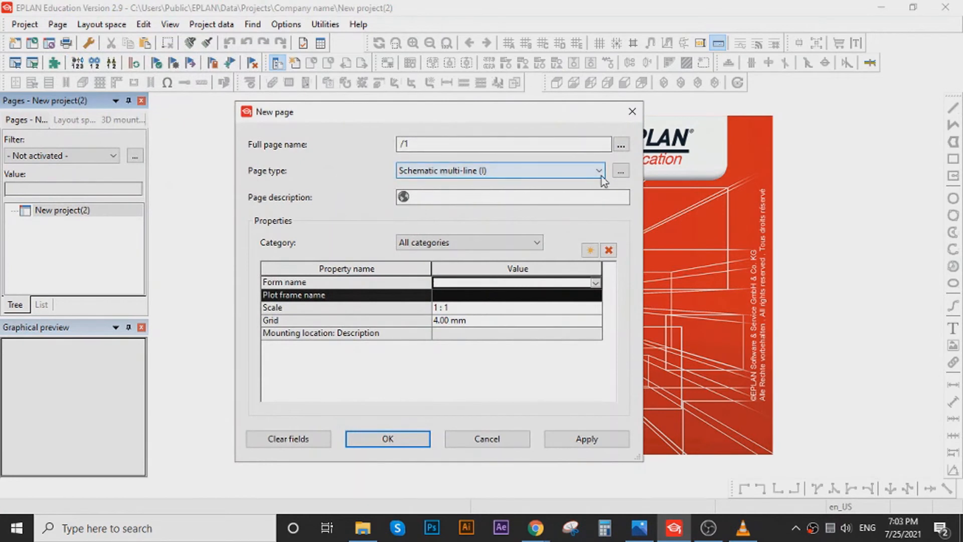
pyautogui.click(527, 171)
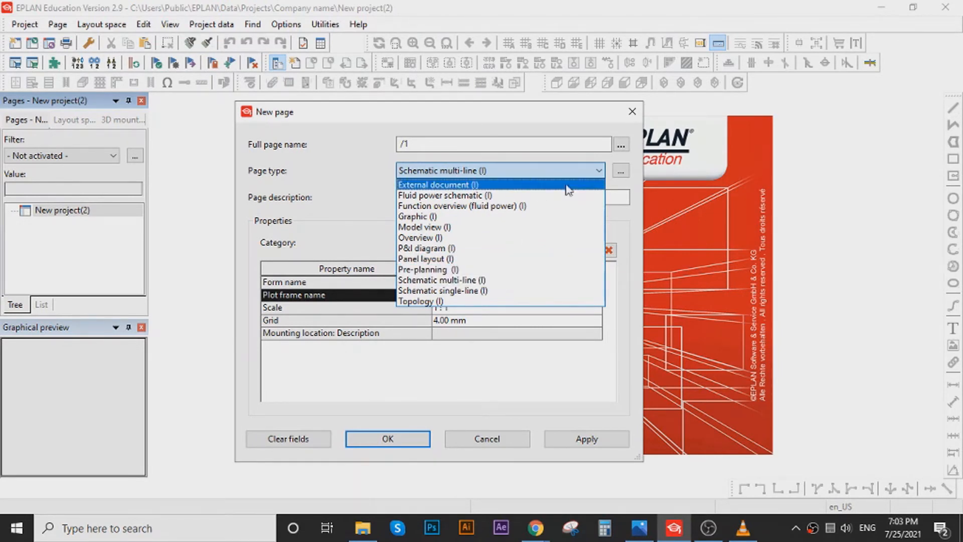
pyautogui.click(619, 172)
pyautogui.click(619, 173)
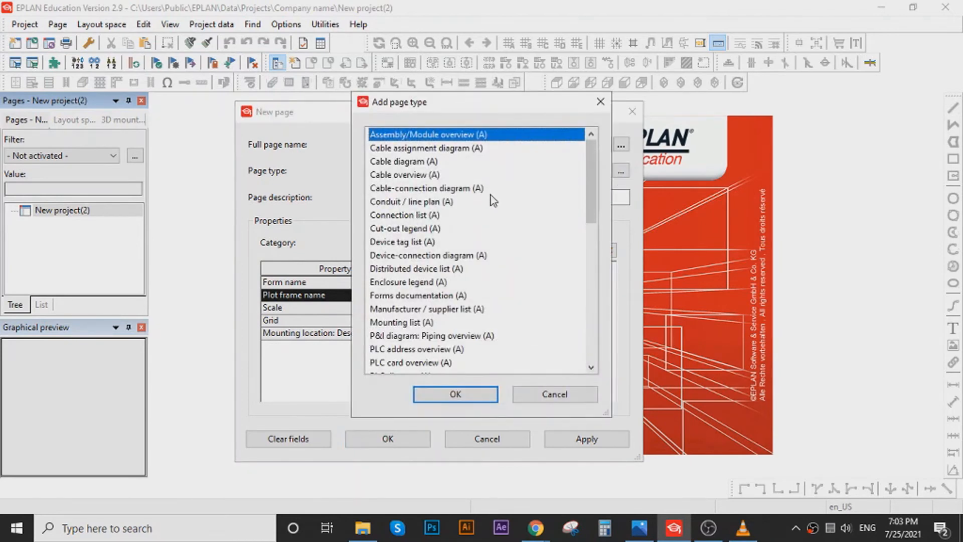
pyautogui.scroll(-10, 448, 241)
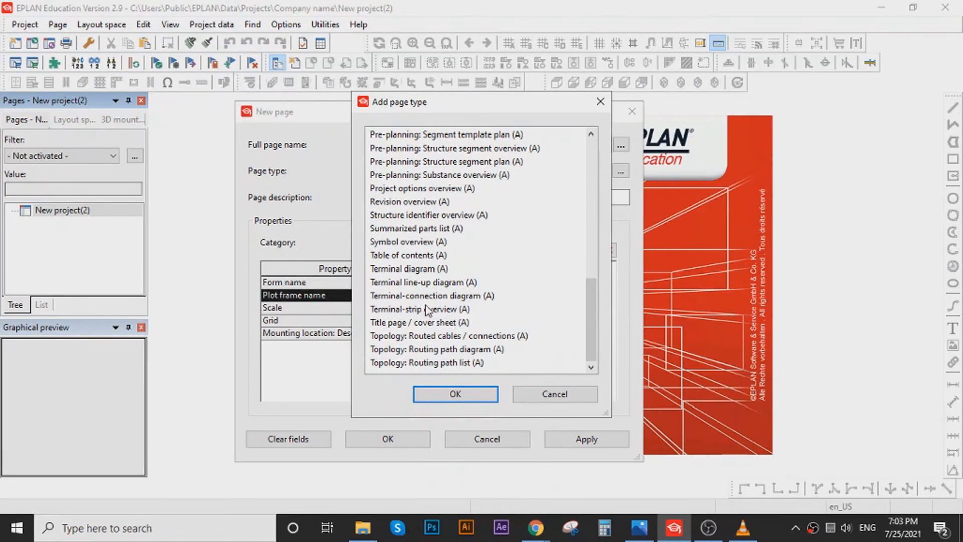
pyautogui.click(447, 323)
pyautogui.click(456, 394)
pyautogui.click(453, 201)
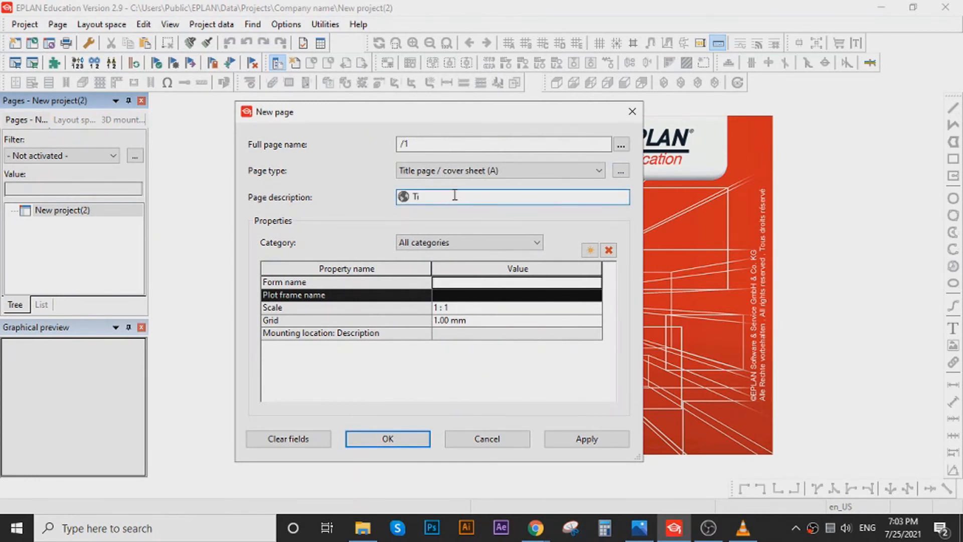
# Assign the custom form file Title page.f26 from the Company name folder as the new page's form.
pyautogui.click(468, 284)
pyautogui.click(596, 283)
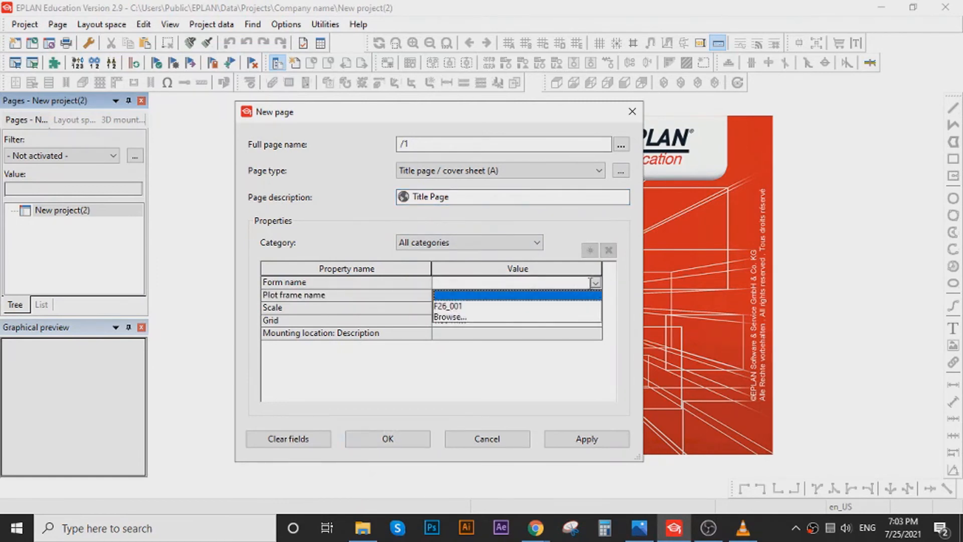
pyautogui.click(451, 317)
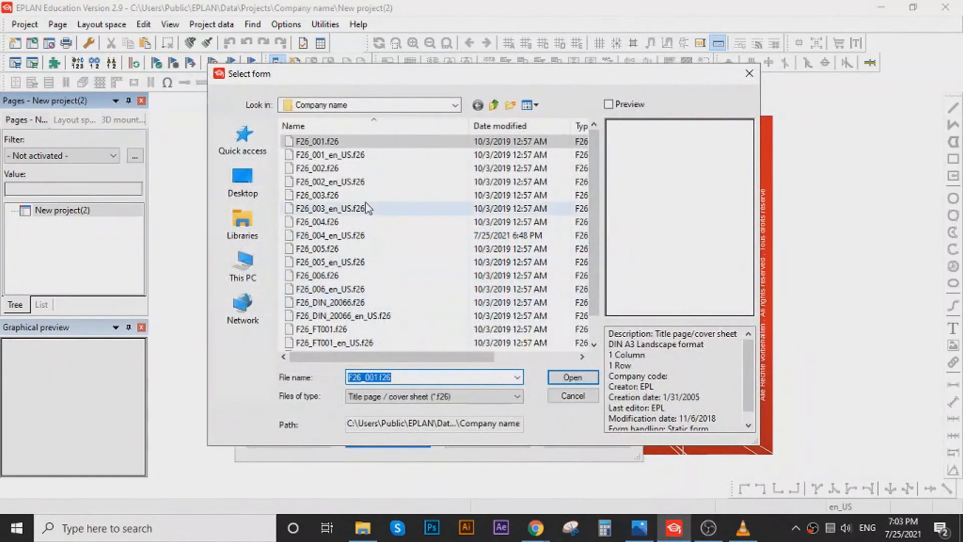
pyautogui.scroll(-1, 351, 281)
pyautogui.click(320, 342)
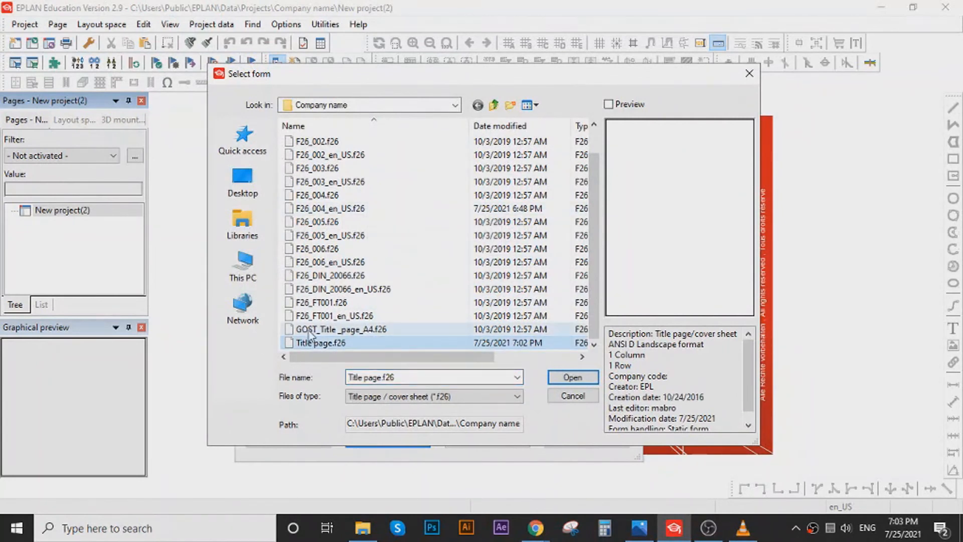
pyautogui.click(568, 378)
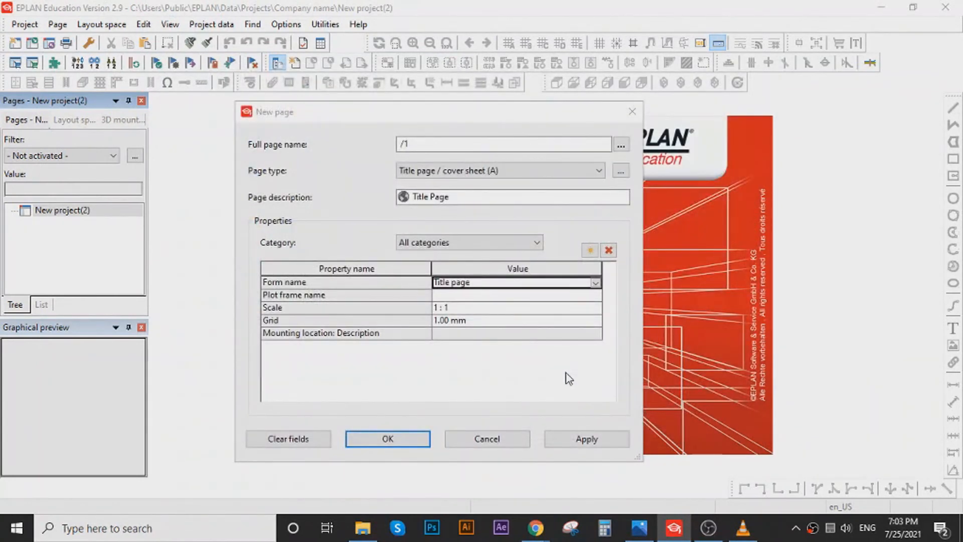
# Set the new page's plot frame to "FN1_003 - Copy" and create the page.
pyautogui.click(441, 297)
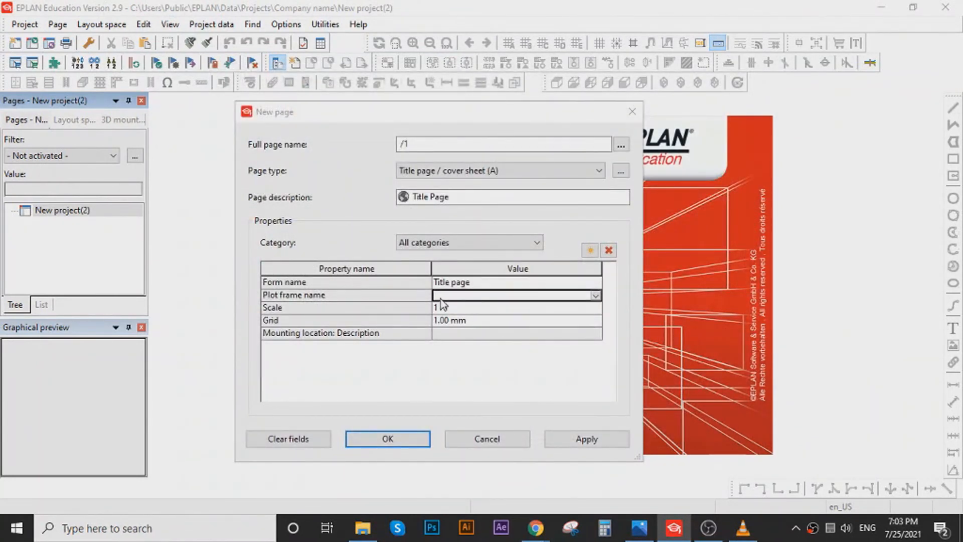
pyautogui.click(595, 296)
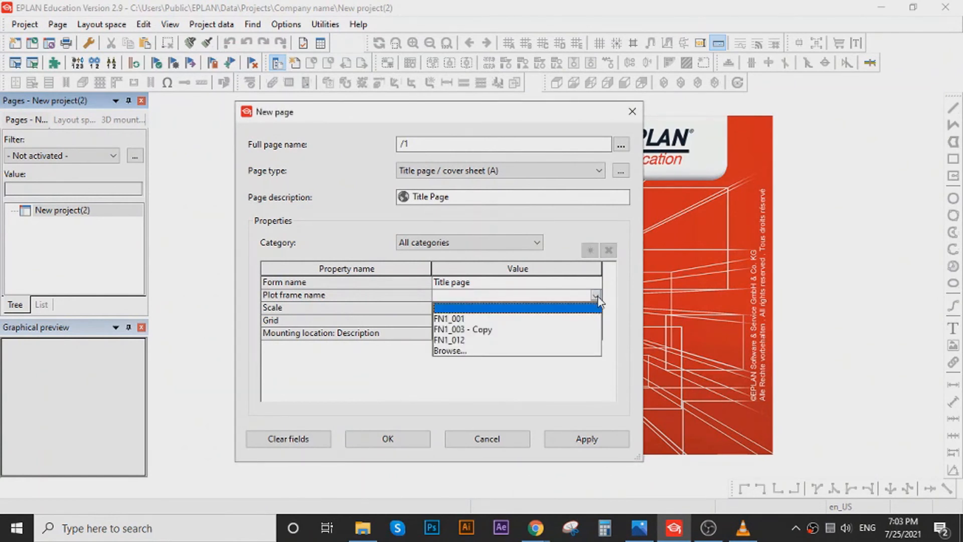
pyautogui.click(478, 331)
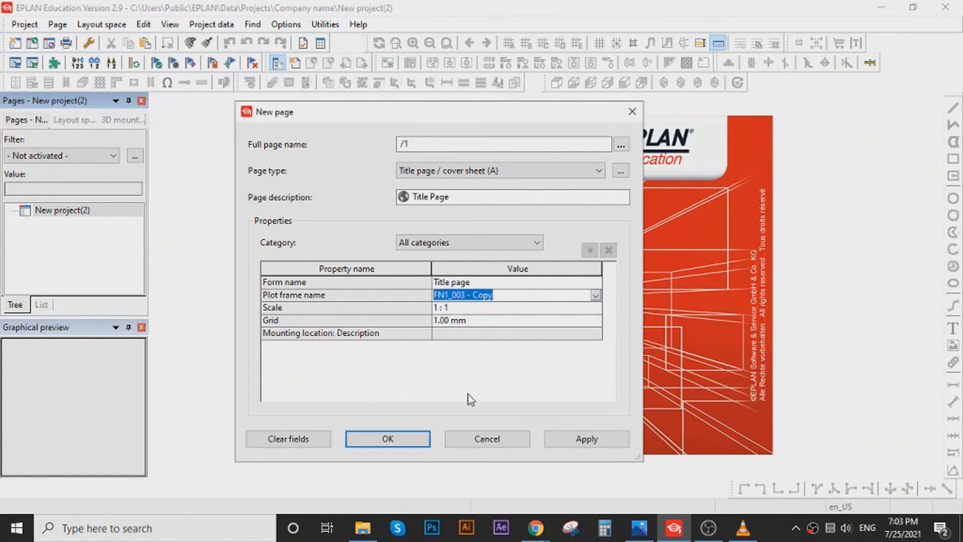
pyautogui.click(387, 438)
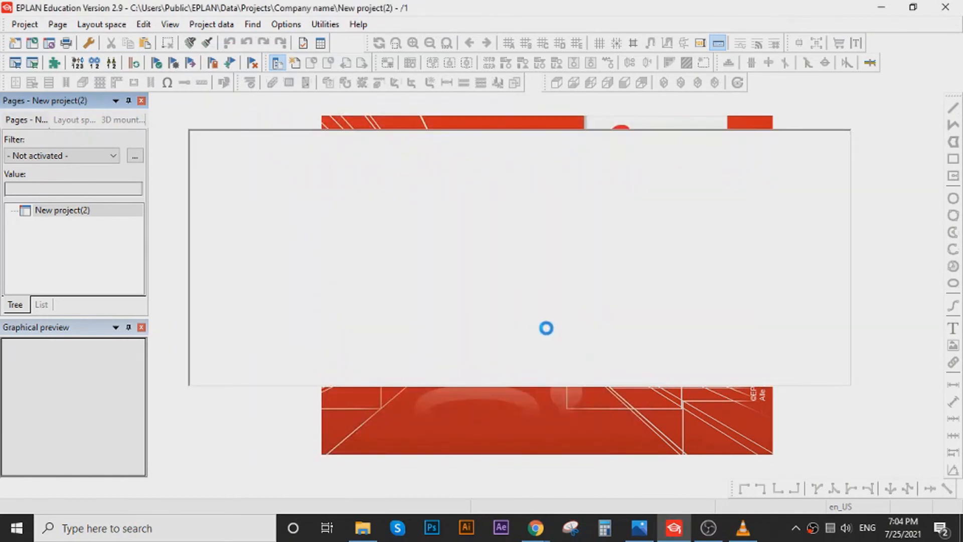
# Examine the generated title page, checking the company header, customer and project data, technical values, images and dates.
pyautogui.scroll(-3, 667, 294)
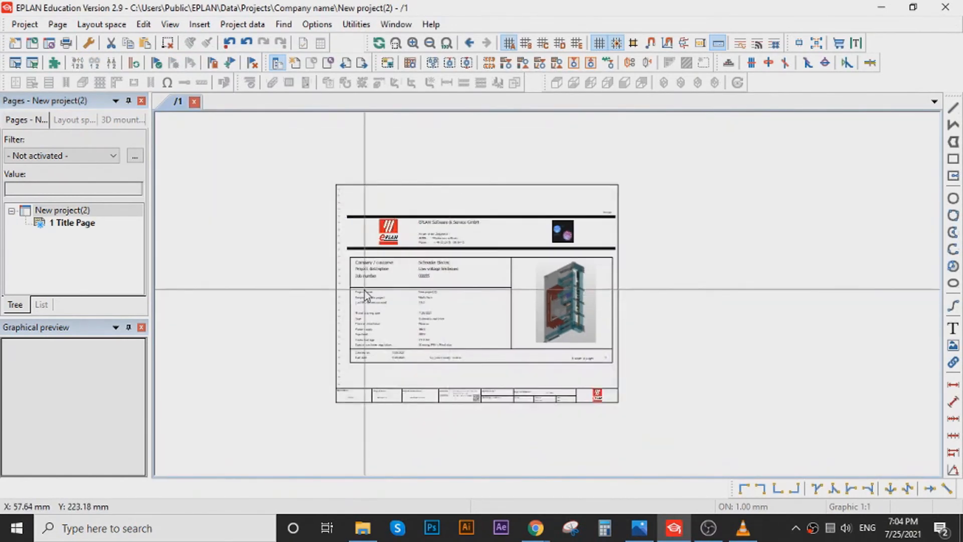
pyautogui.scroll(3, 452, 267)
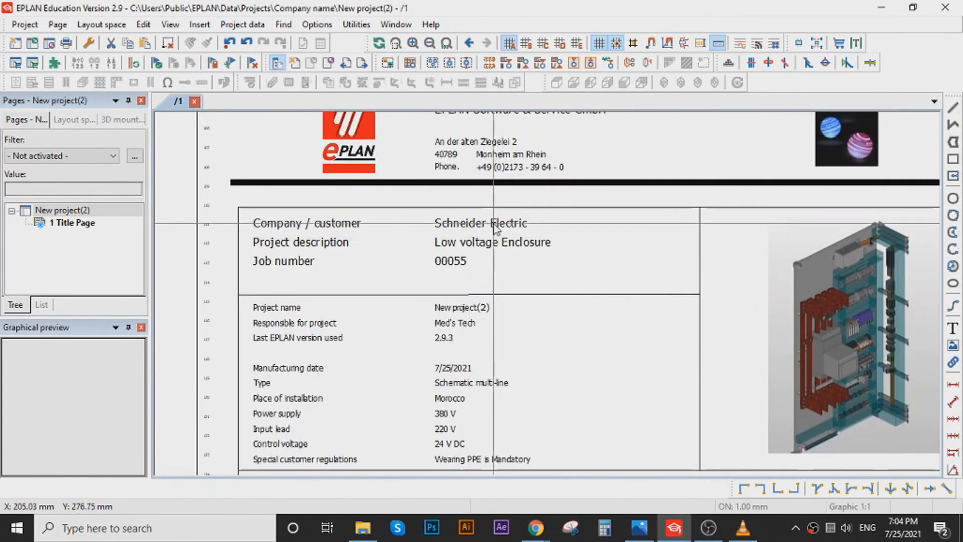
pyautogui.scroll(-1, 461, 246)
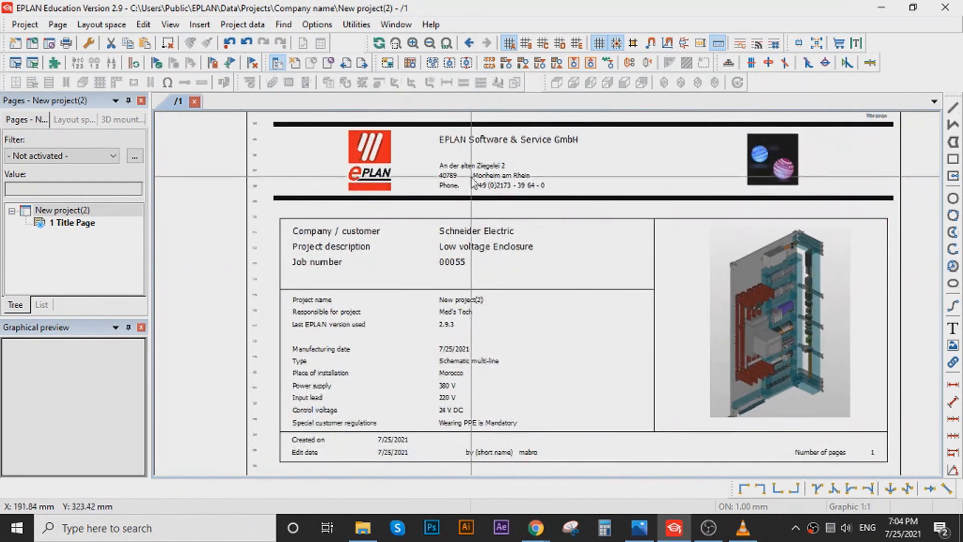
pyautogui.scroll(2, 479, 224)
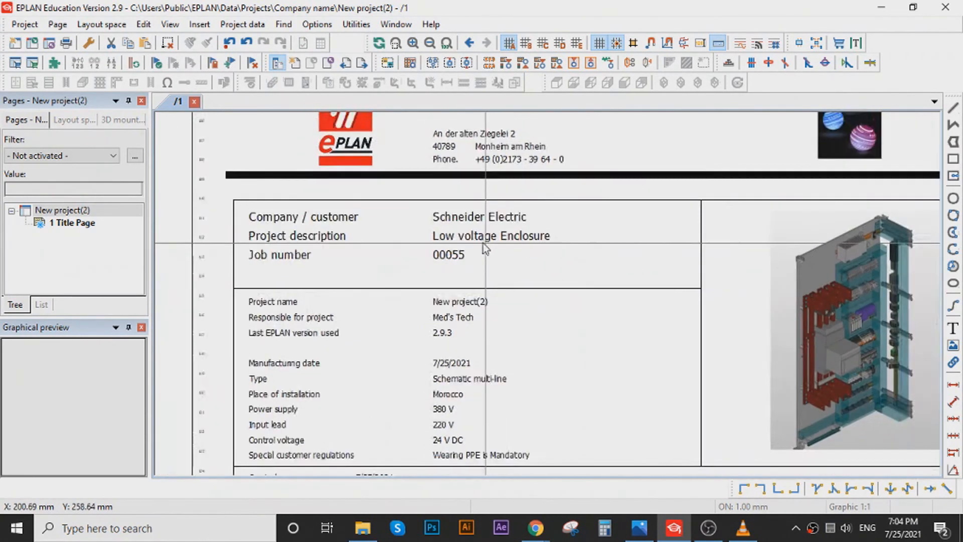
pyautogui.scroll(-1, 484, 243)
pyautogui.scroll(2, 438, 324)
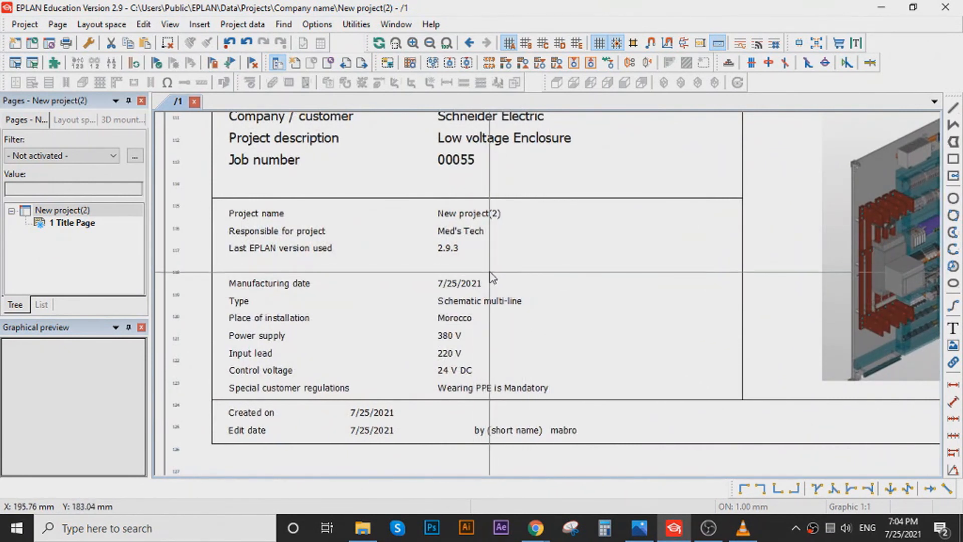
pyautogui.scroll(-1, 488, 301)
pyautogui.scroll(-2, 488, 302)
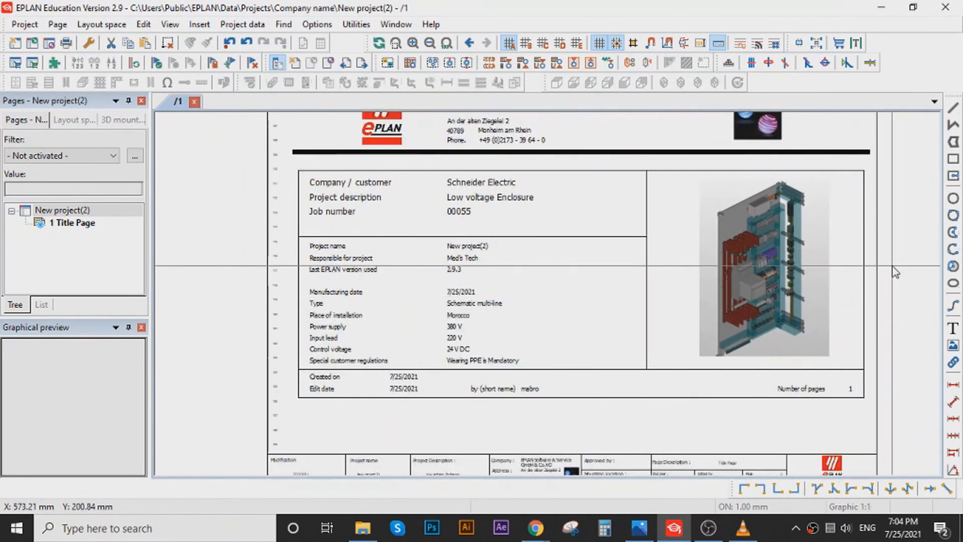
pyautogui.scroll(1, 893, 271)
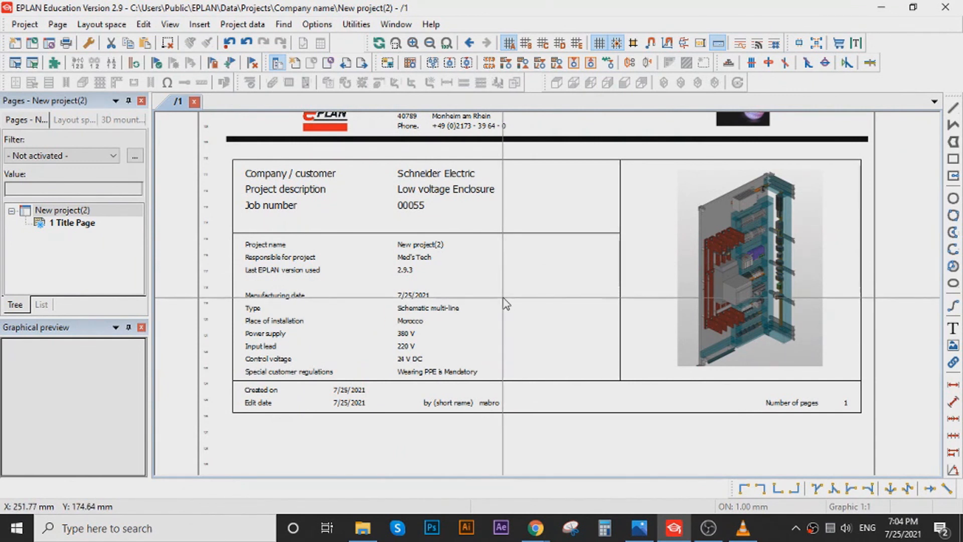
pyautogui.scroll(1, 457, 309)
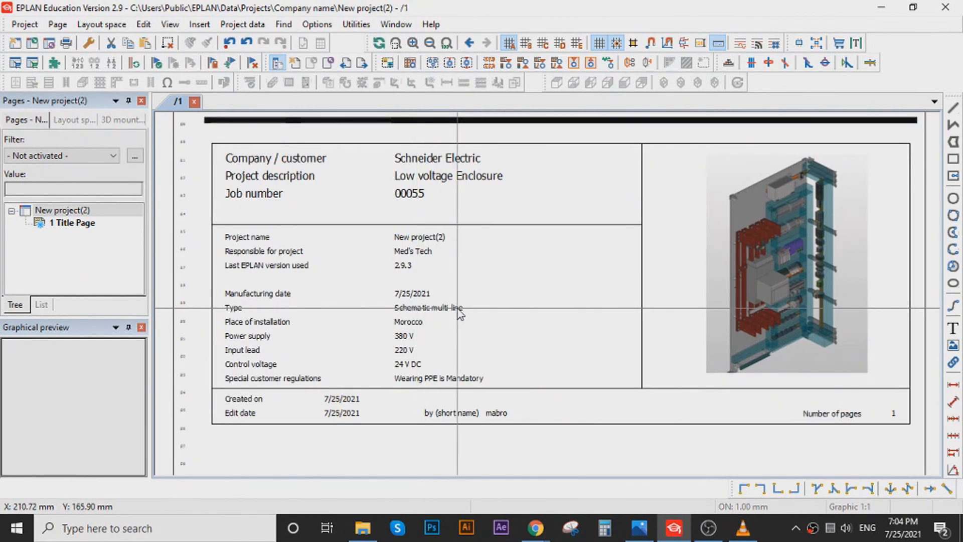